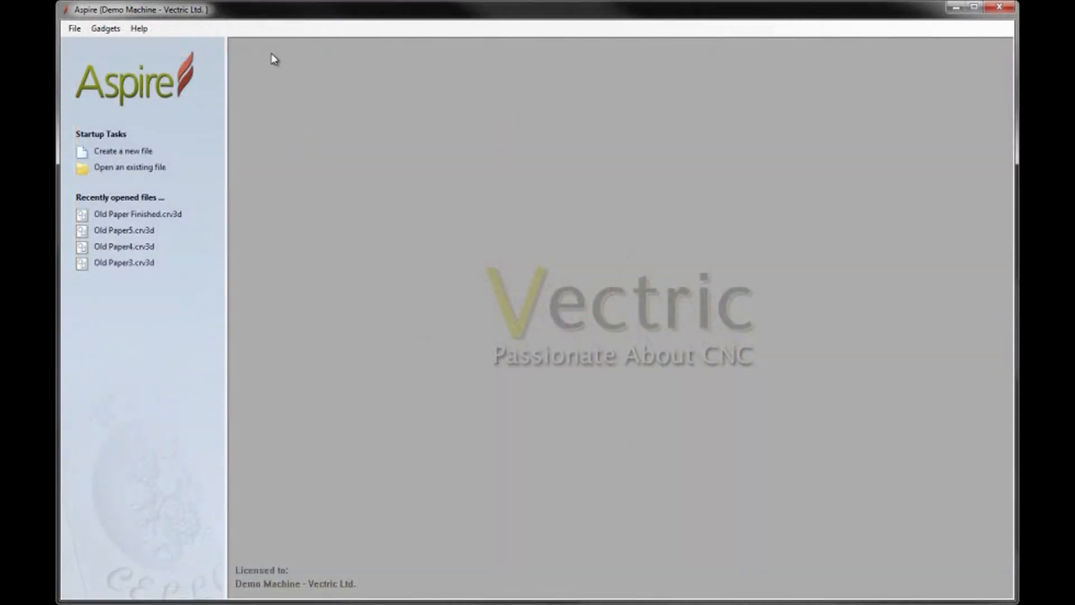
Step: Open the Old Paper Finished file from the Parchment folder and tile the 2D and 3D views side by side
click(116, 169)
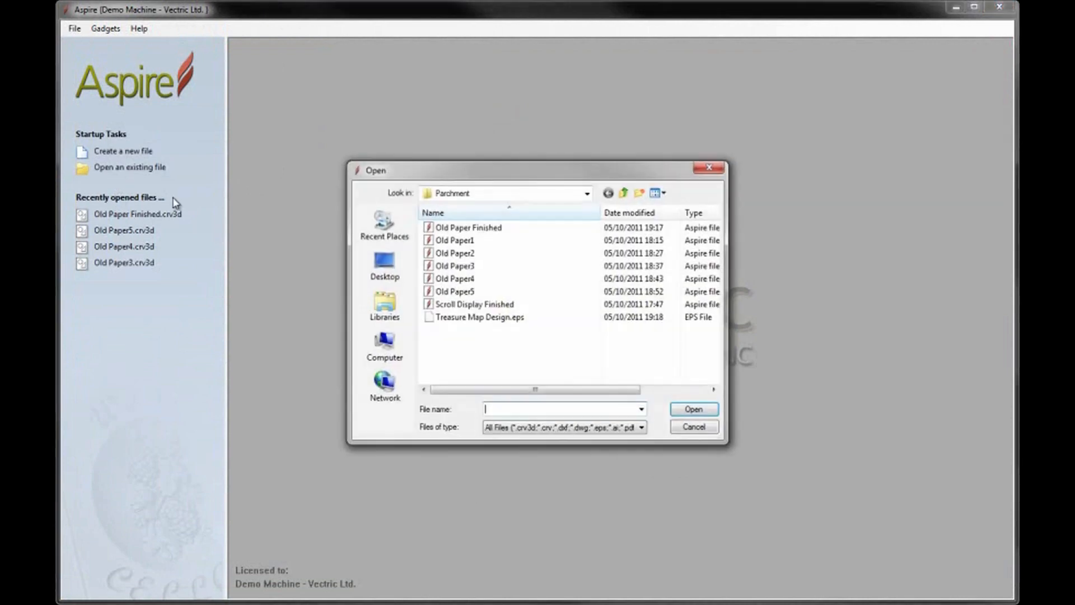
click(456, 229)
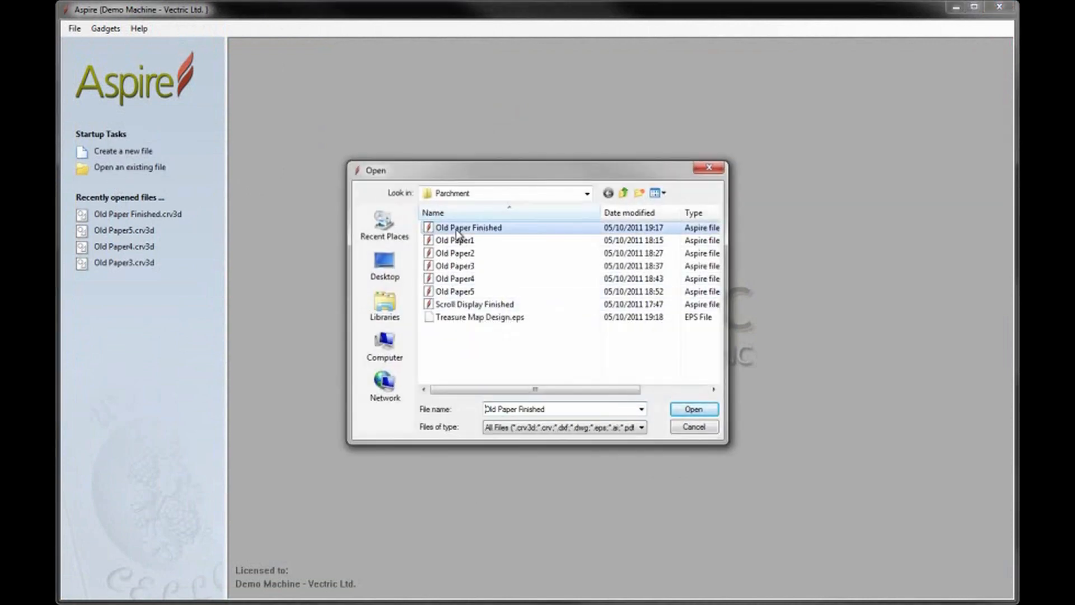
click(690, 413)
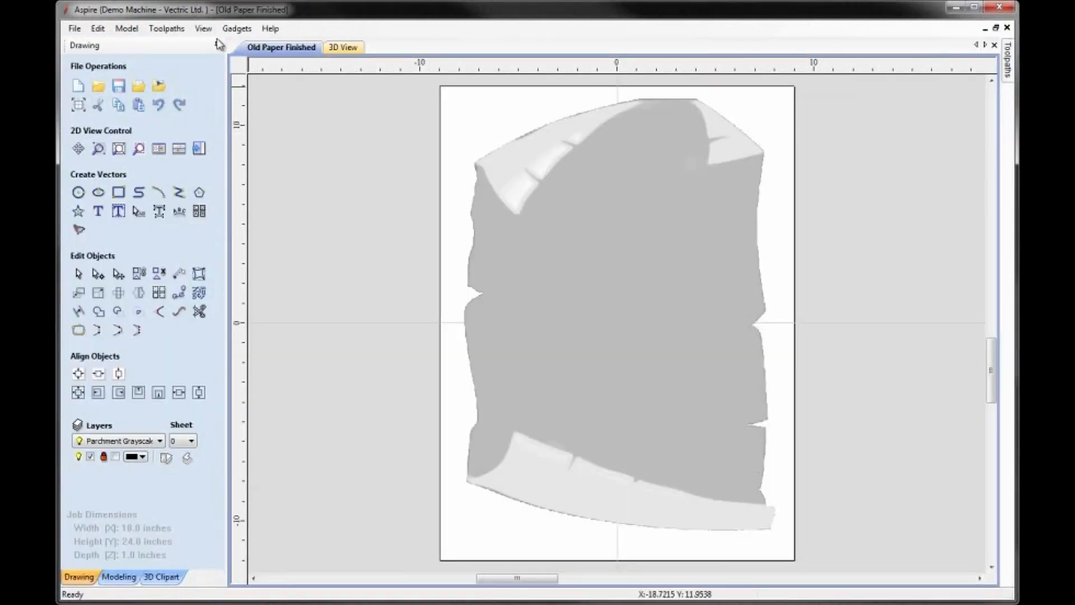
click(203, 28)
click(257, 212)
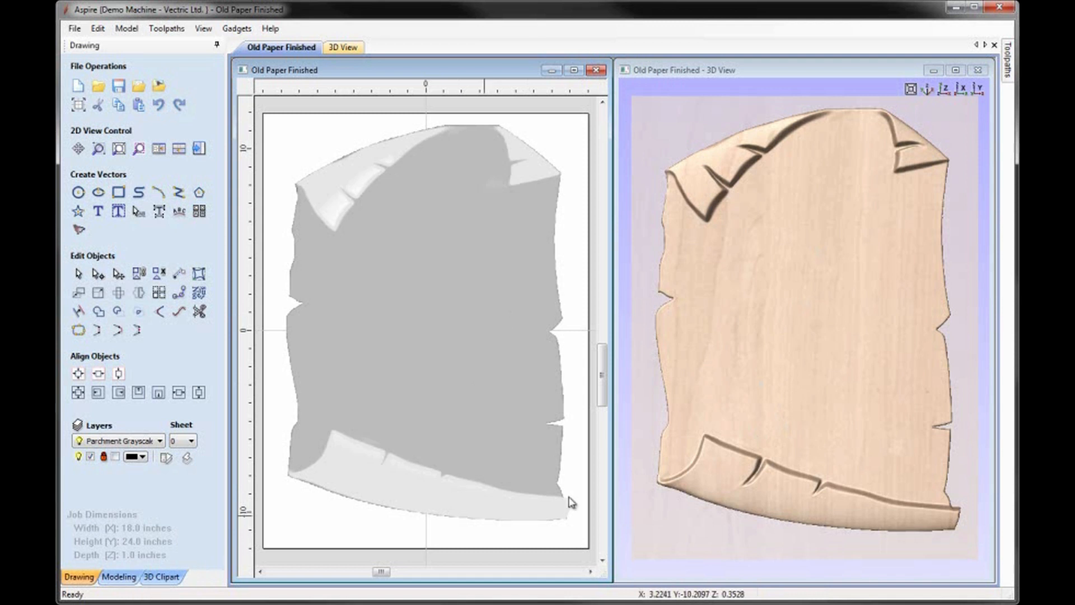
Step: Import the vectors from Treasure Map Design.eps onto the parchment and deselect them
click(138, 90)
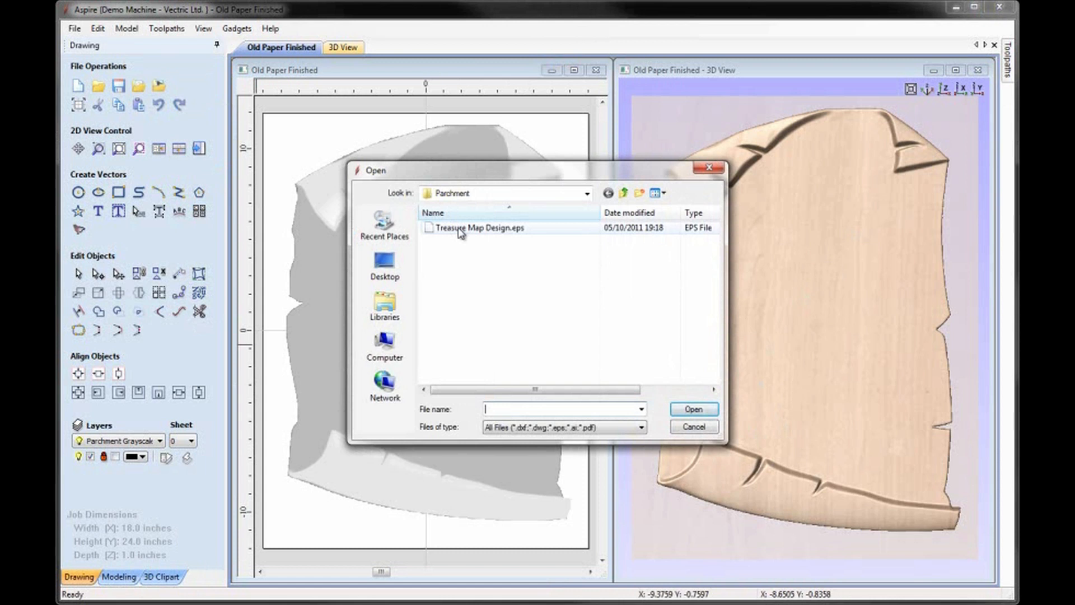
click(452, 228)
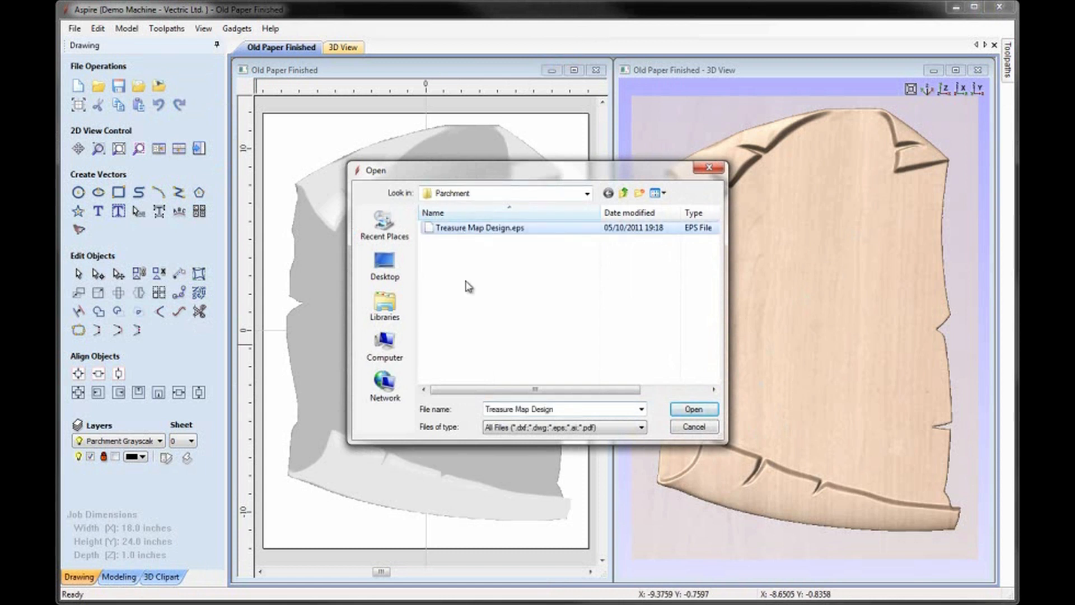
click(693, 409)
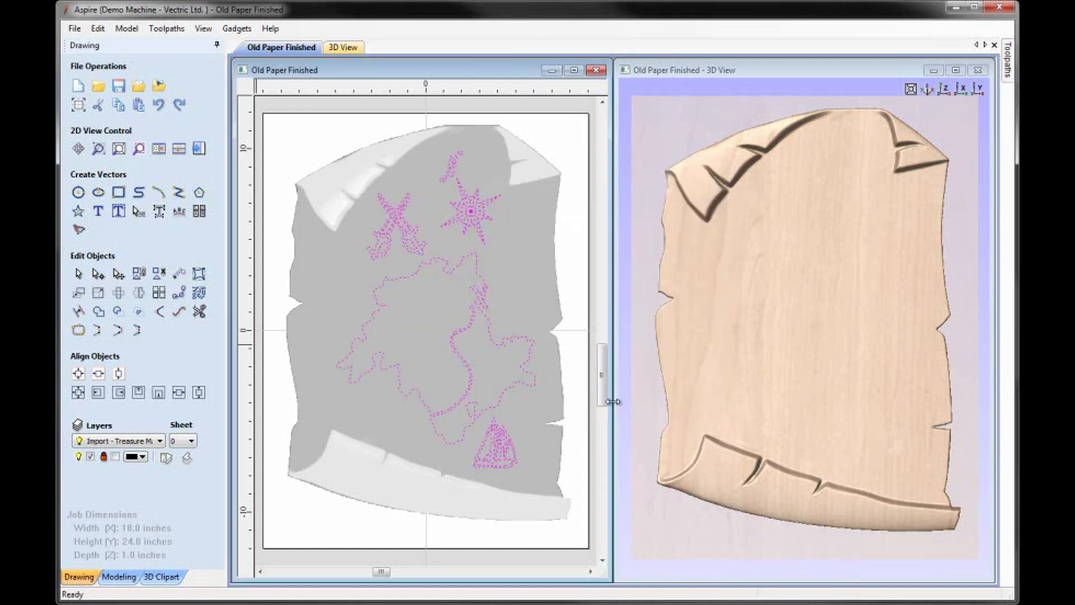
click(580, 391)
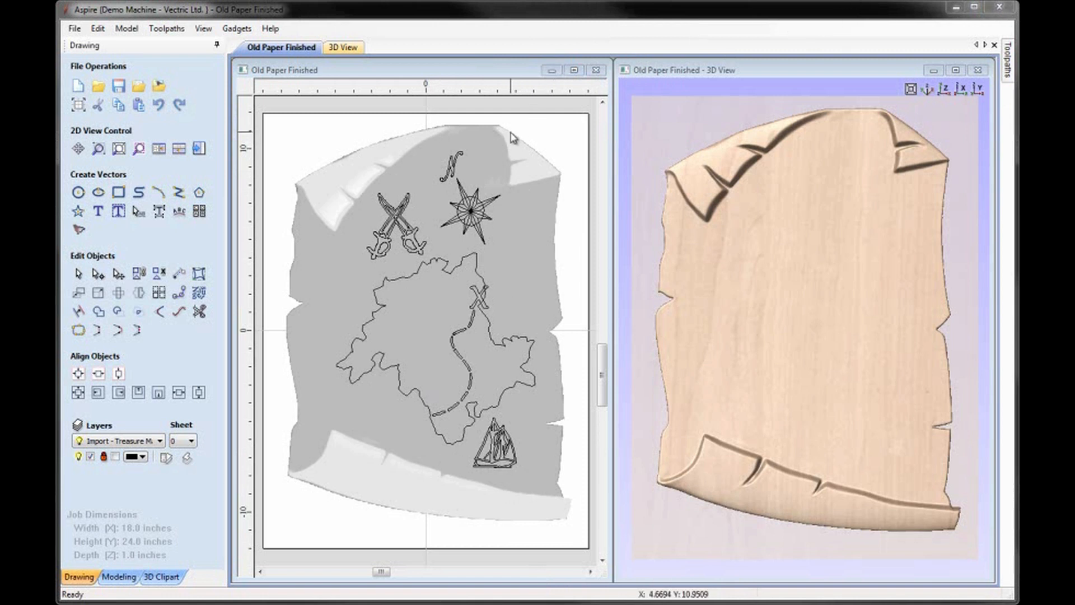
Step: Create a vector boundary around the parchment component, then clear the selection
click(520, 182)
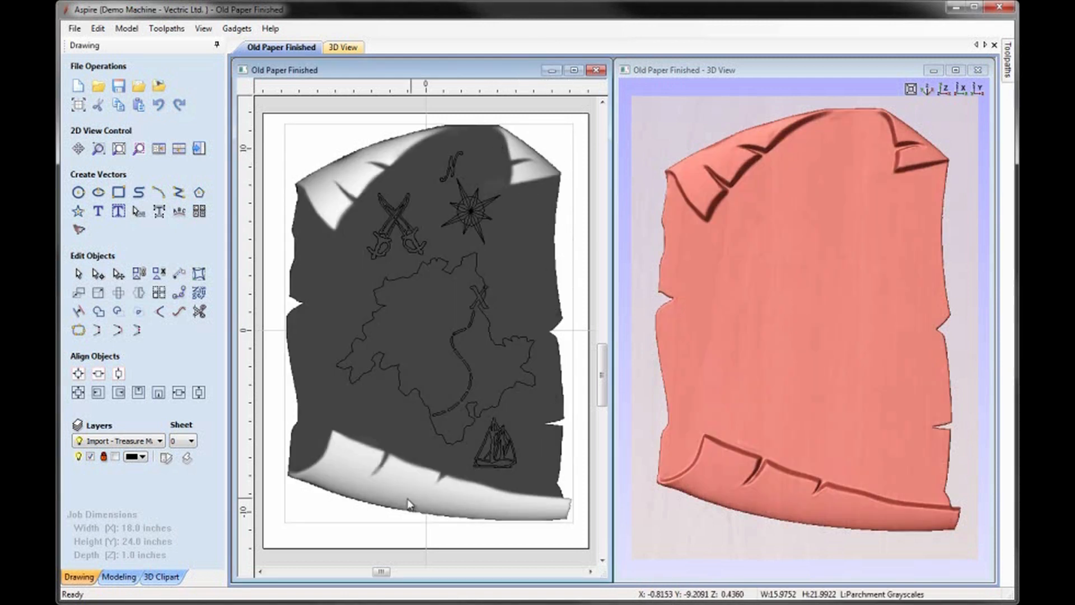
click(106, 576)
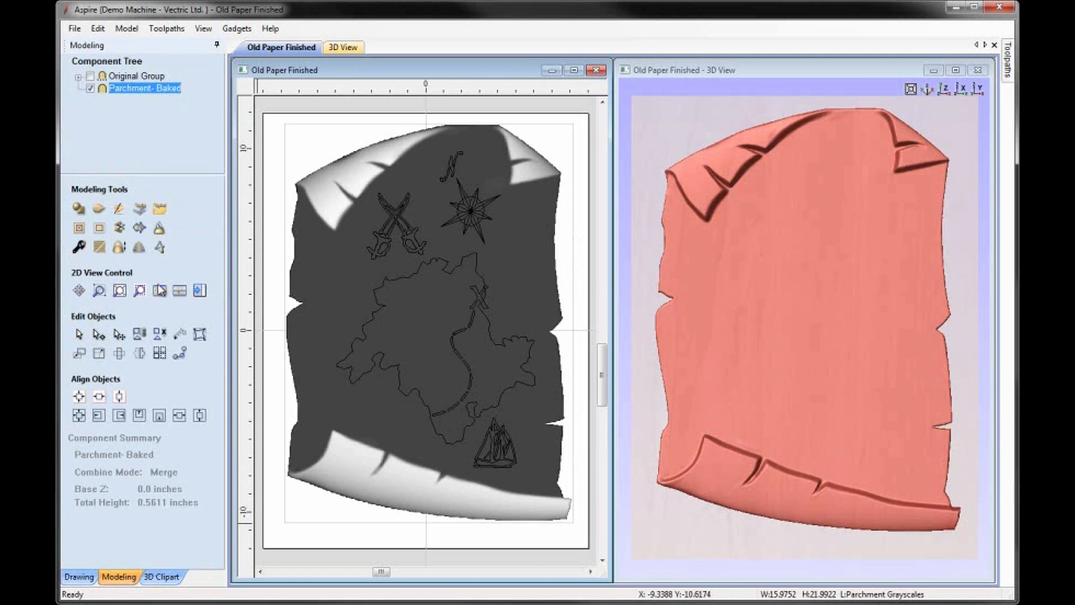
click(138, 229)
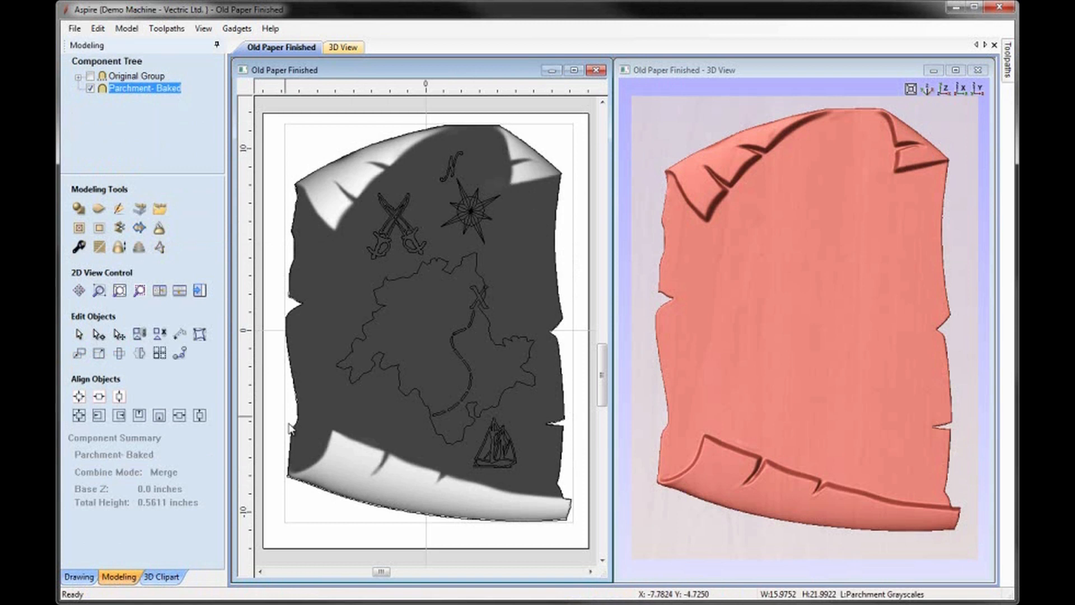
click(269, 406)
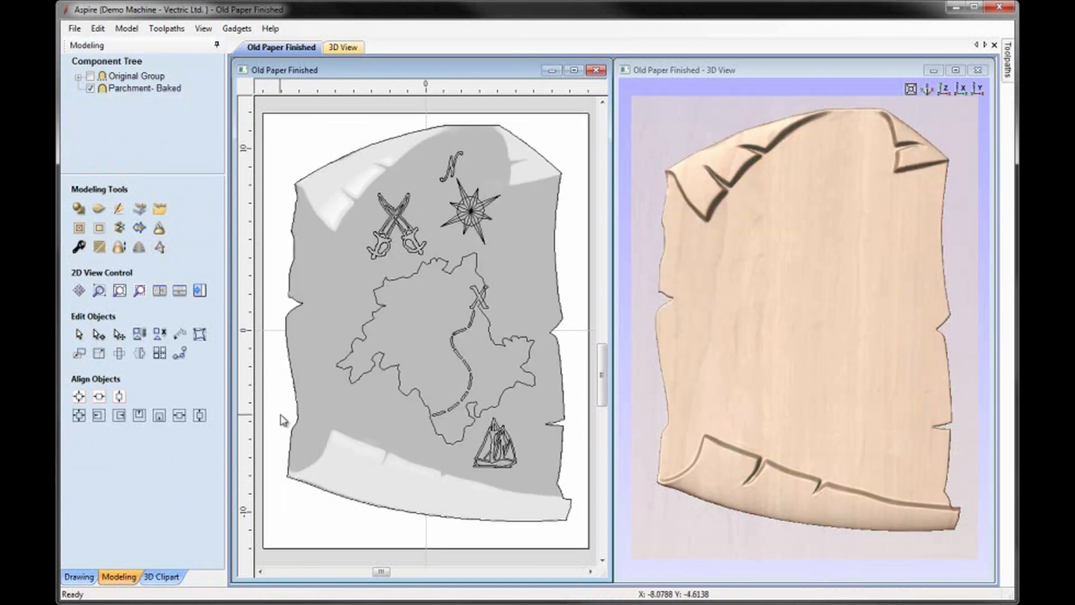
Step: Offset the parchment's boundary vector inwards by 0.3 inches
click(293, 429)
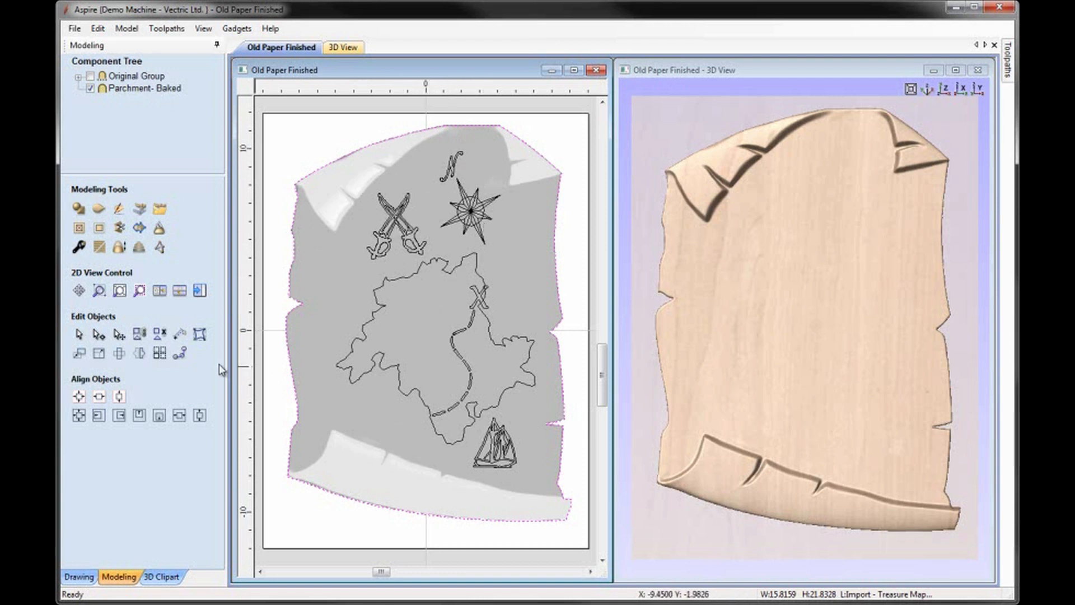
click(79, 576)
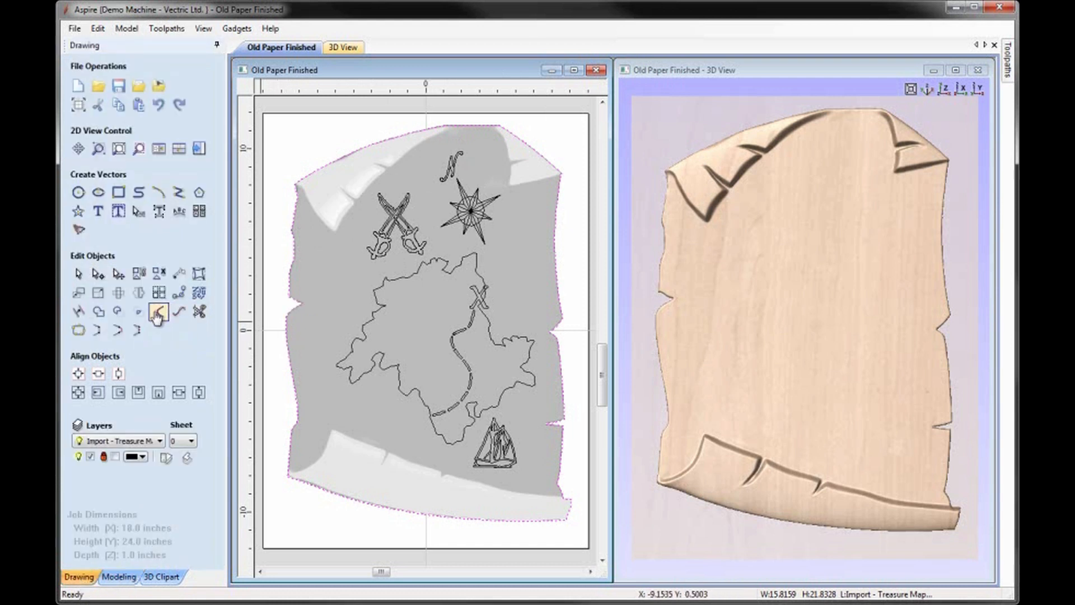
click(79, 312)
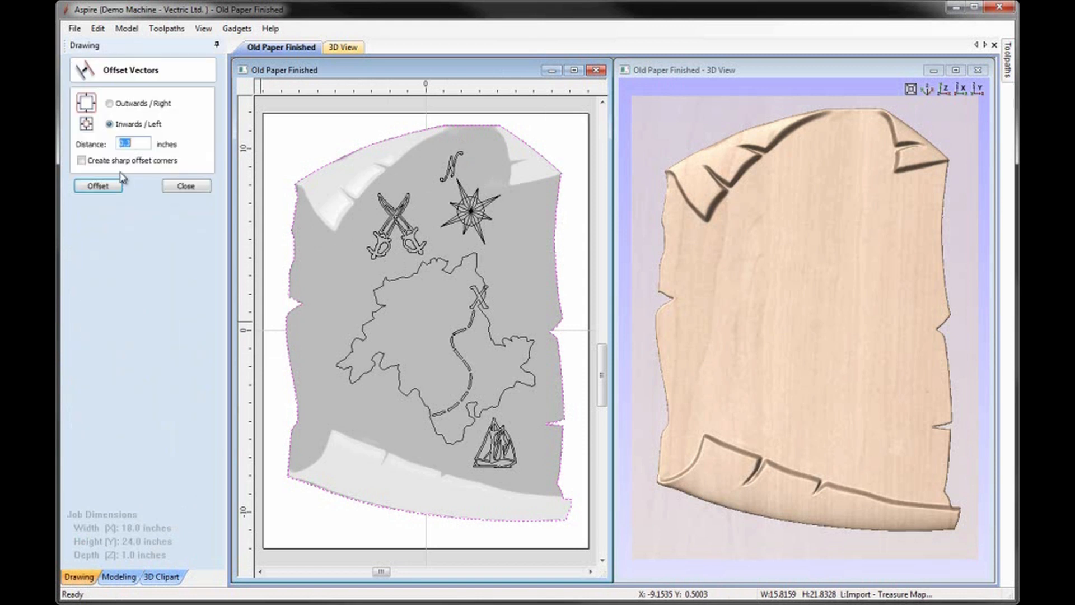
click(107, 122)
click(98, 186)
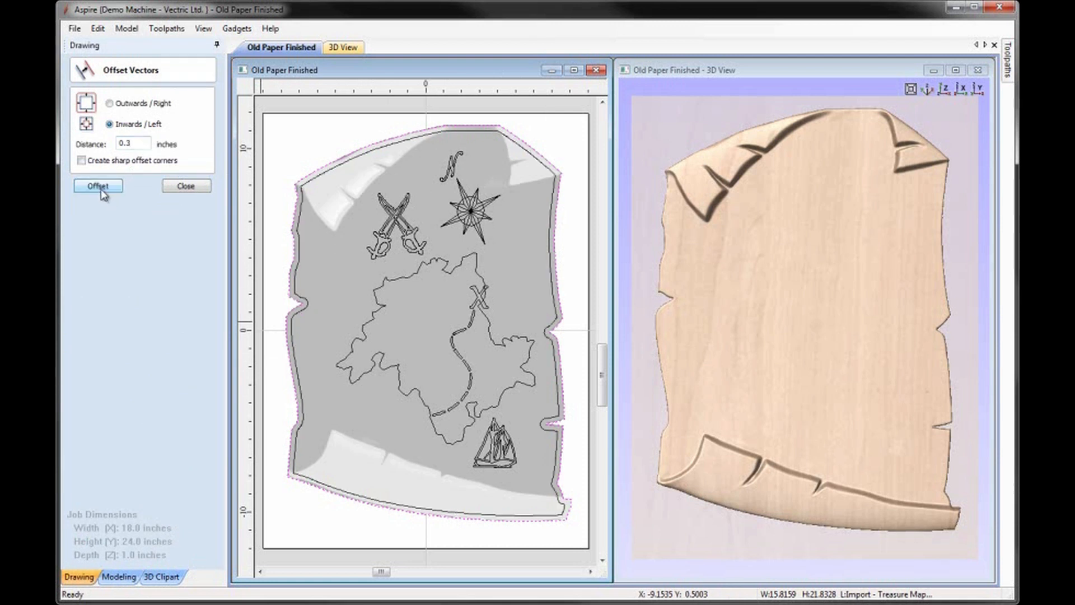
click(188, 187)
Step: Check the inner offset's nodes, then fit Bezier curves to it at 0.05 inches tolerance, replacing the selected vector
click(299, 248)
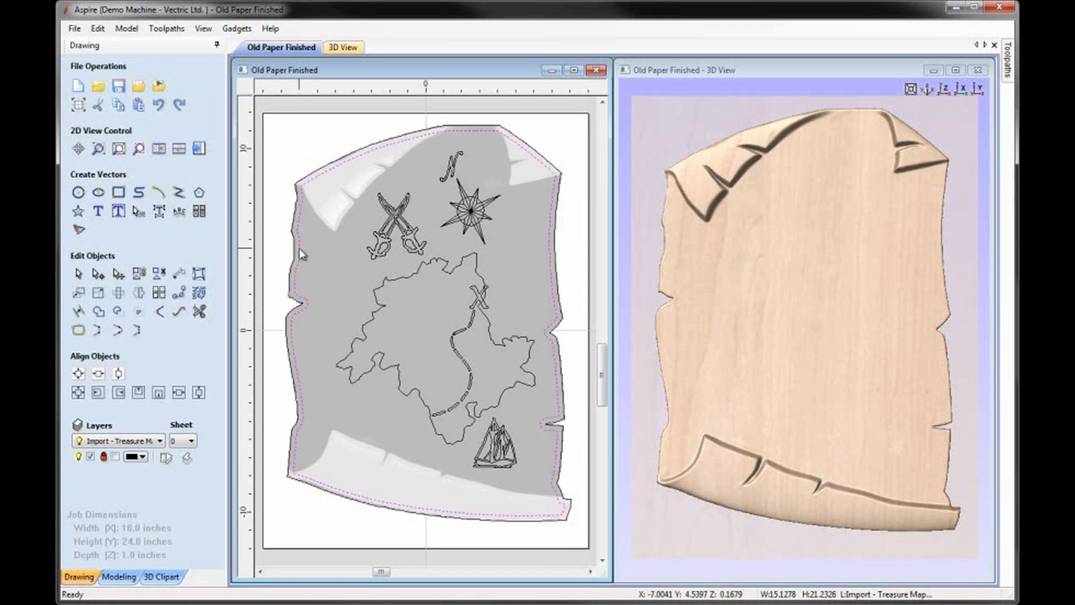
key(n)
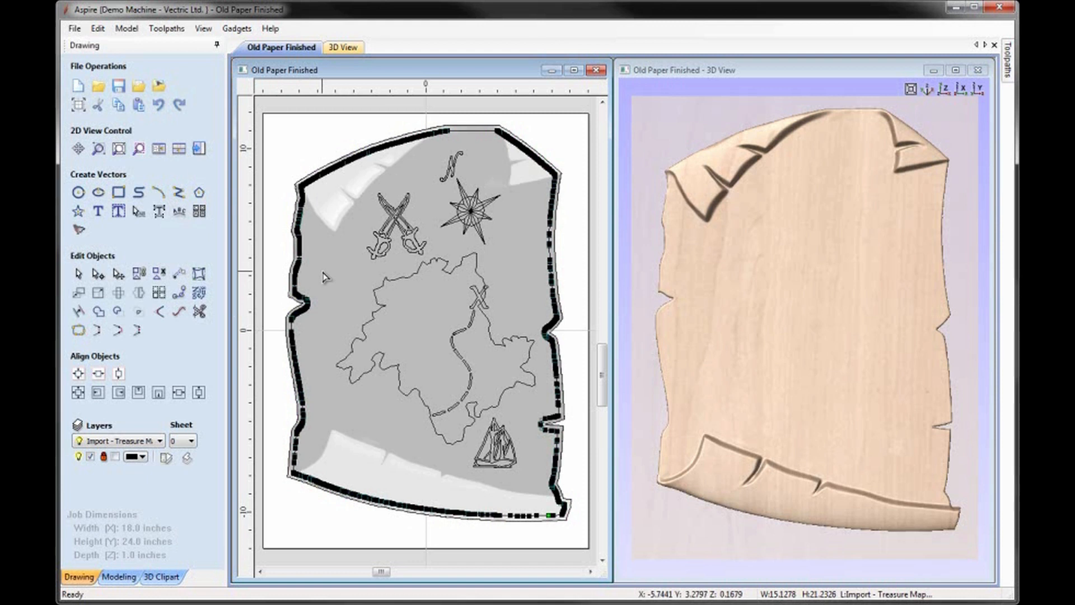
key(Escape)
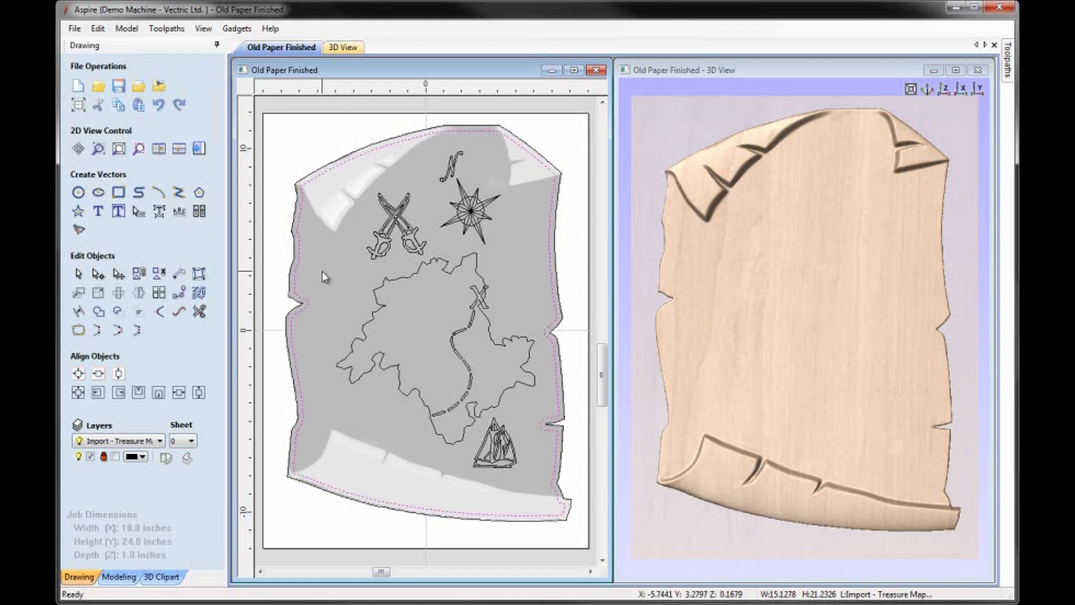
click(180, 312)
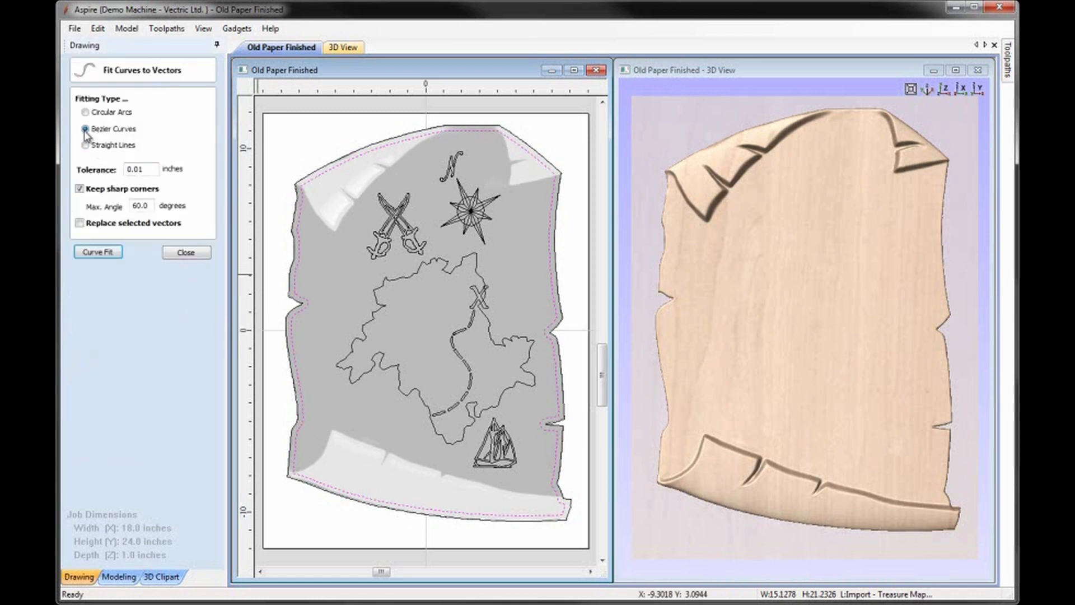
click(145, 168)
key(BackSpace)
click(80, 224)
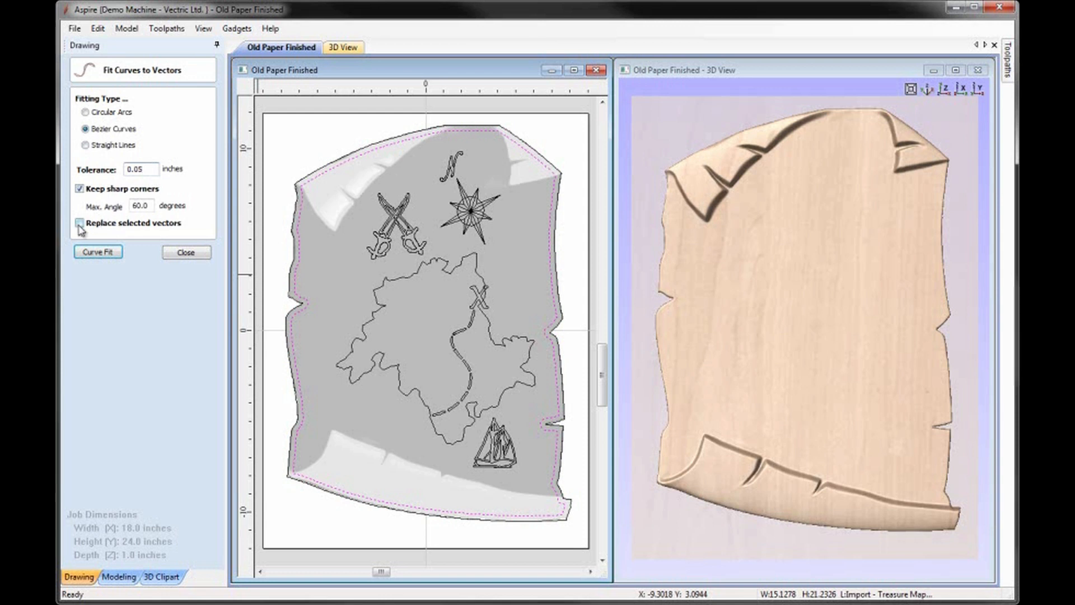
click(95, 255)
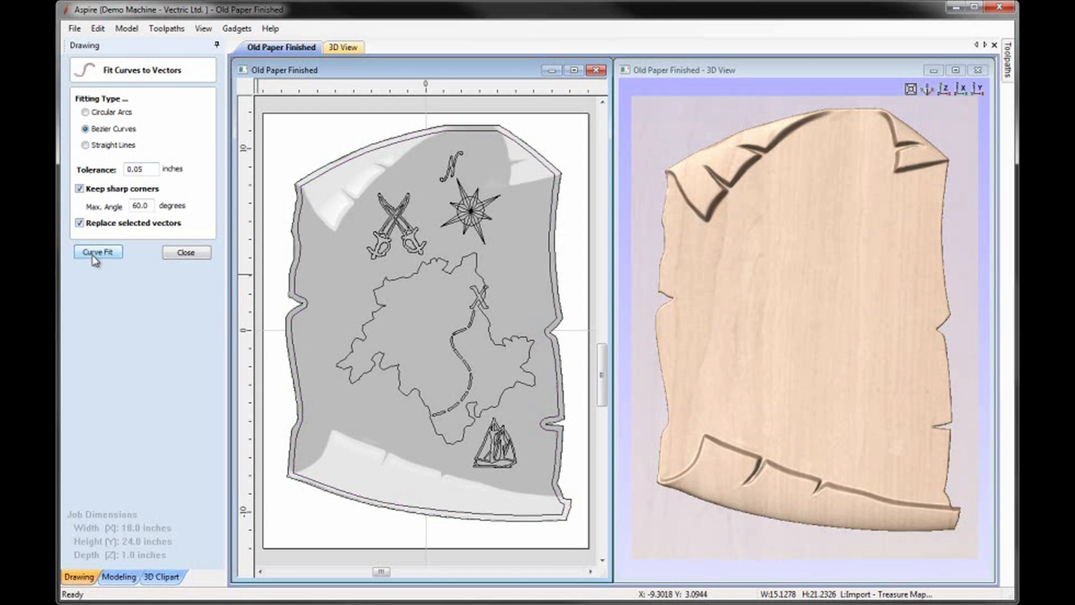
click(177, 255)
Step: Node-edit the inner offset vector, adding, moving and smoothing nodes so it runs inside the parchment's upper-left fold
click(303, 305)
key(n)
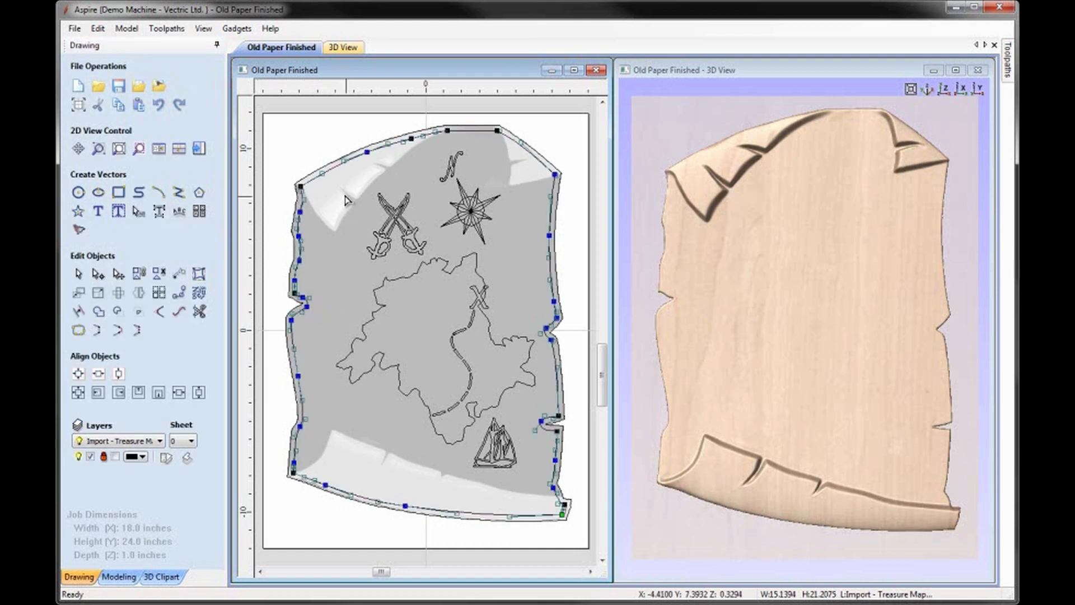
scroll(320, 192, up, 2)
scroll(323, 205, down, 2)
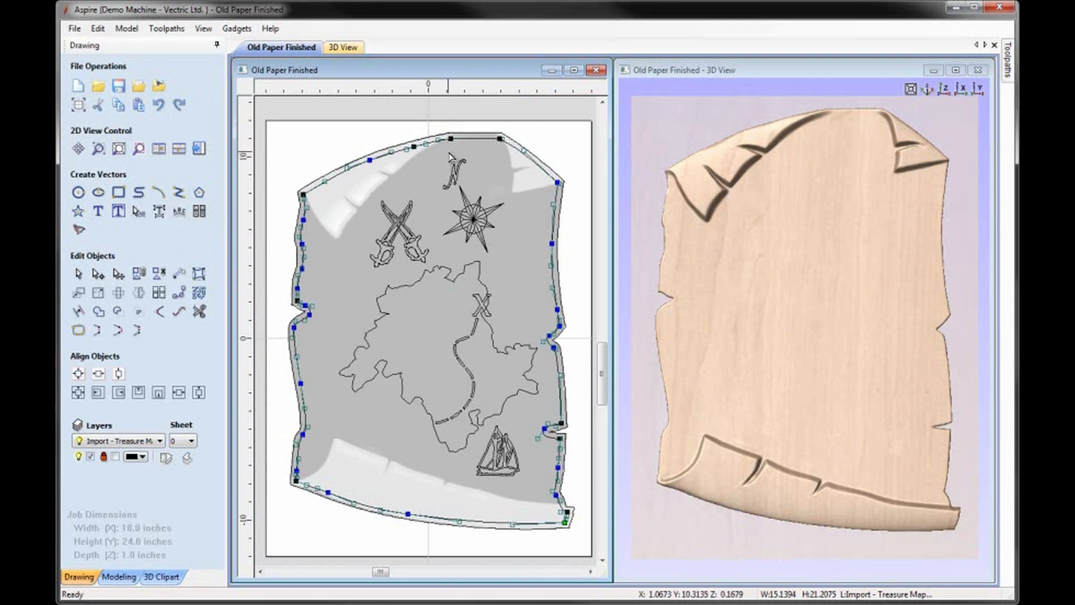
scroll(452, 160, up, 1)
scroll(269, 208, up, 1)
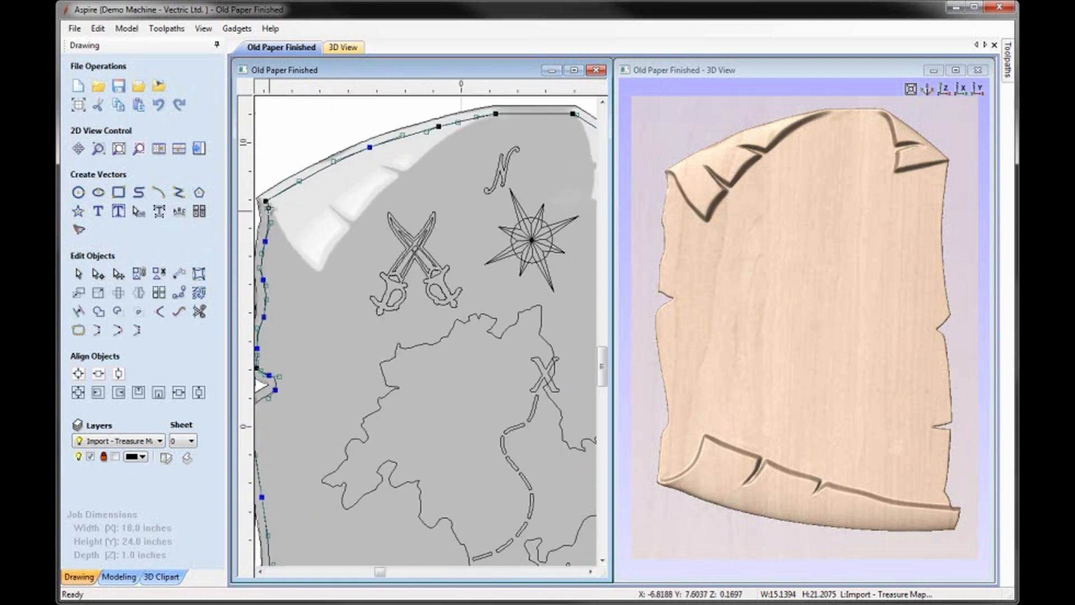
key(p)
drag(266, 202, 289, 279)
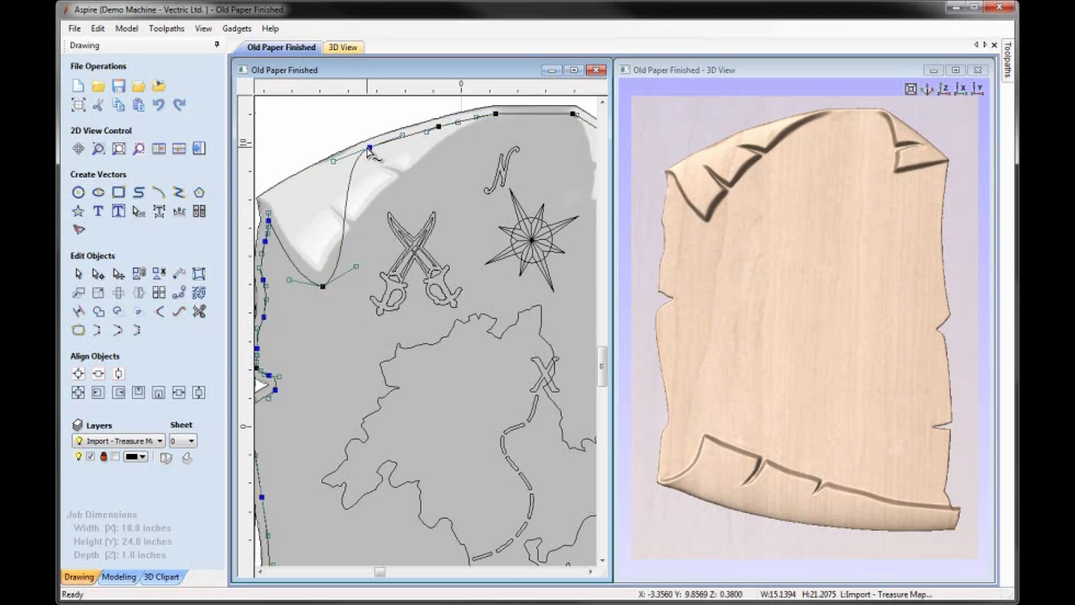
drag(368, 148, 438, 127)
drag(453, 150, 396, 187)
key(s)
drag(494, 114, 559, 114)
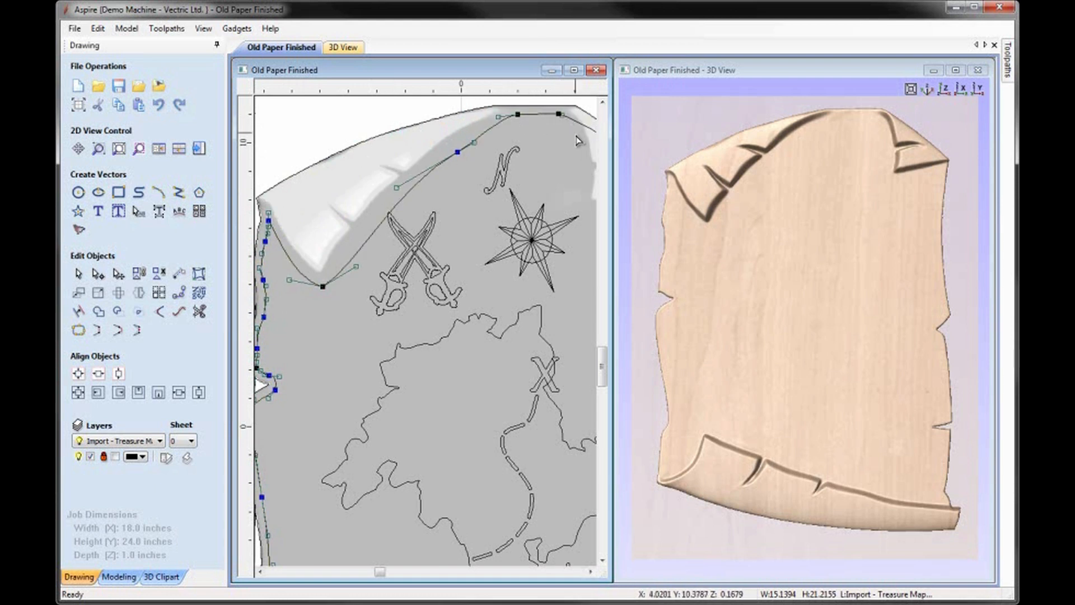
Step: Add a node near the upper-right corner and reshape the inner vector to run inside the folded corner
click(590, 571)
scroll(549, 199, up, 2)
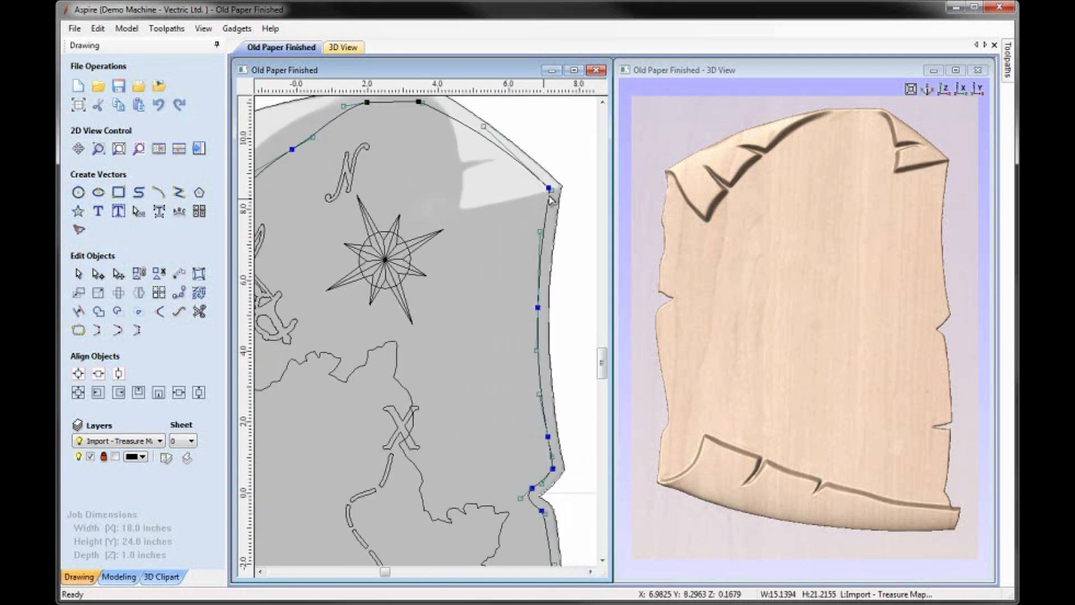
key(p)
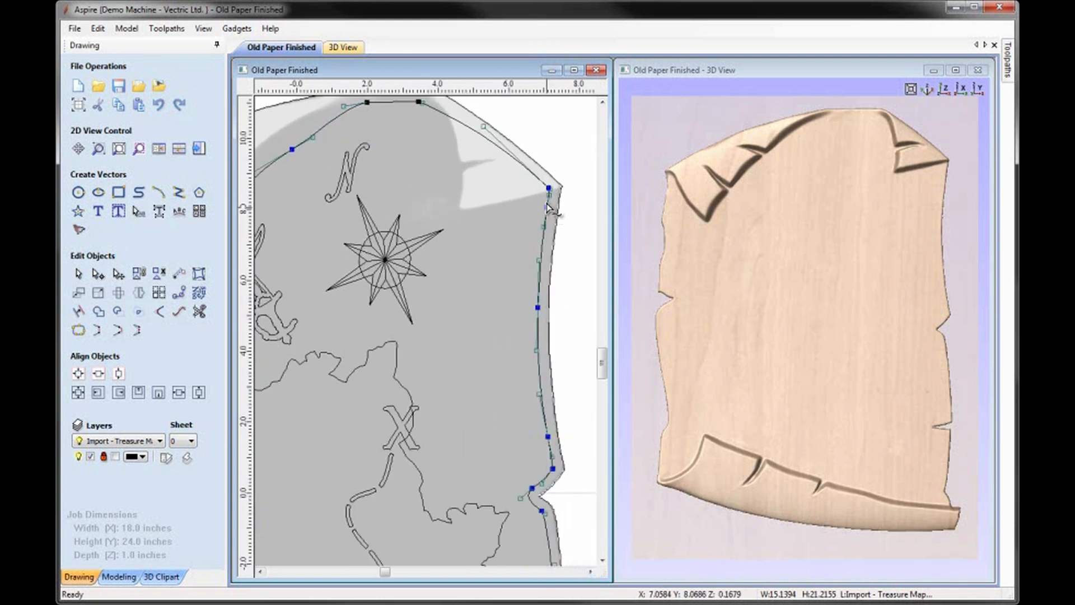
click(549, 188)
drag(454, 214, 447, 228)
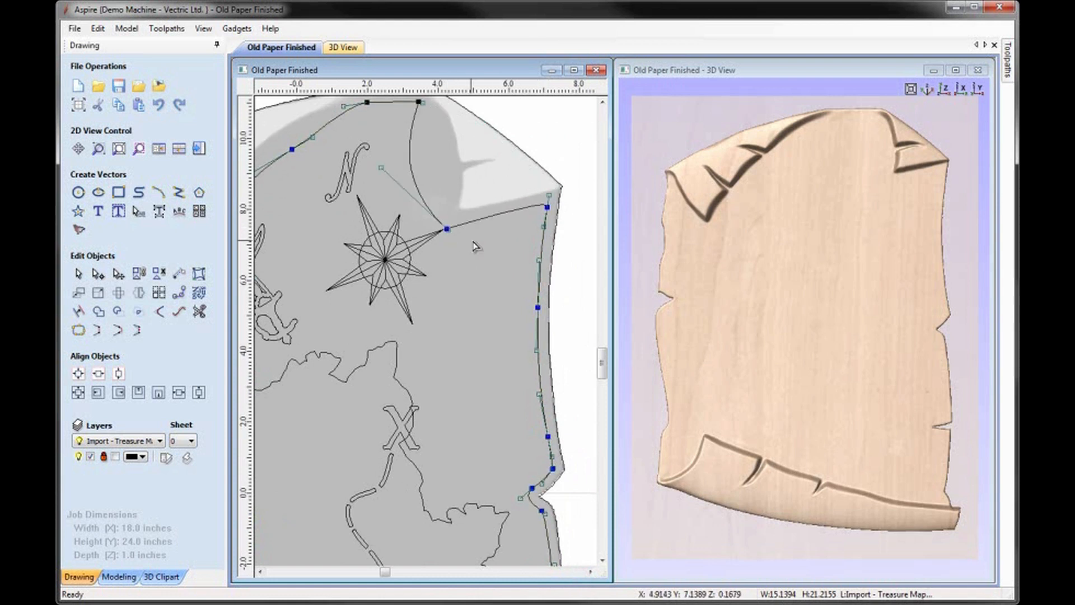
drag(382, 168, 454, 160)
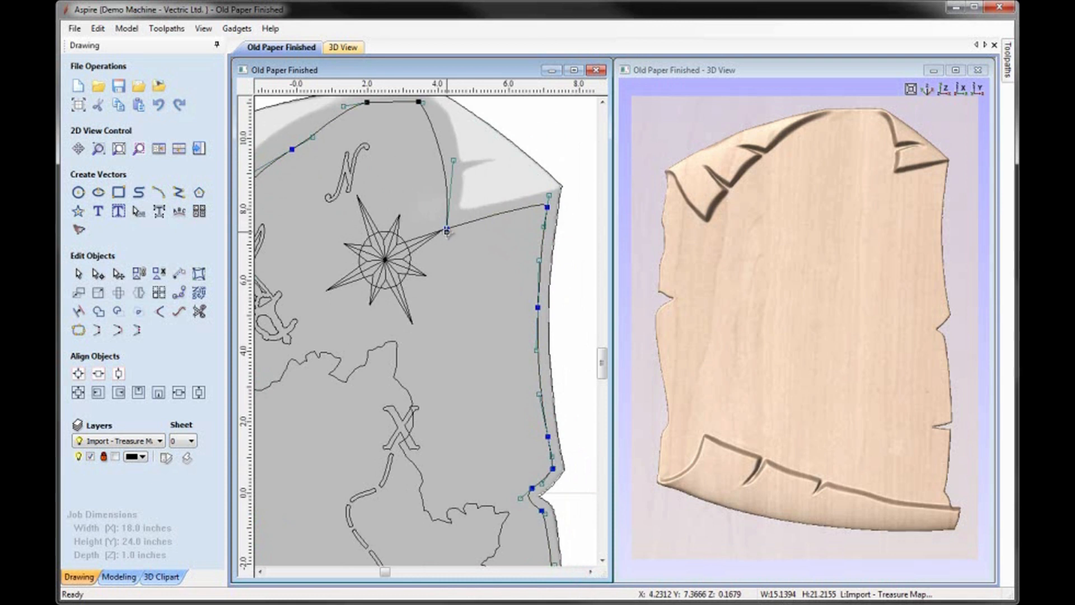
drag(478, 218, 481, 221)
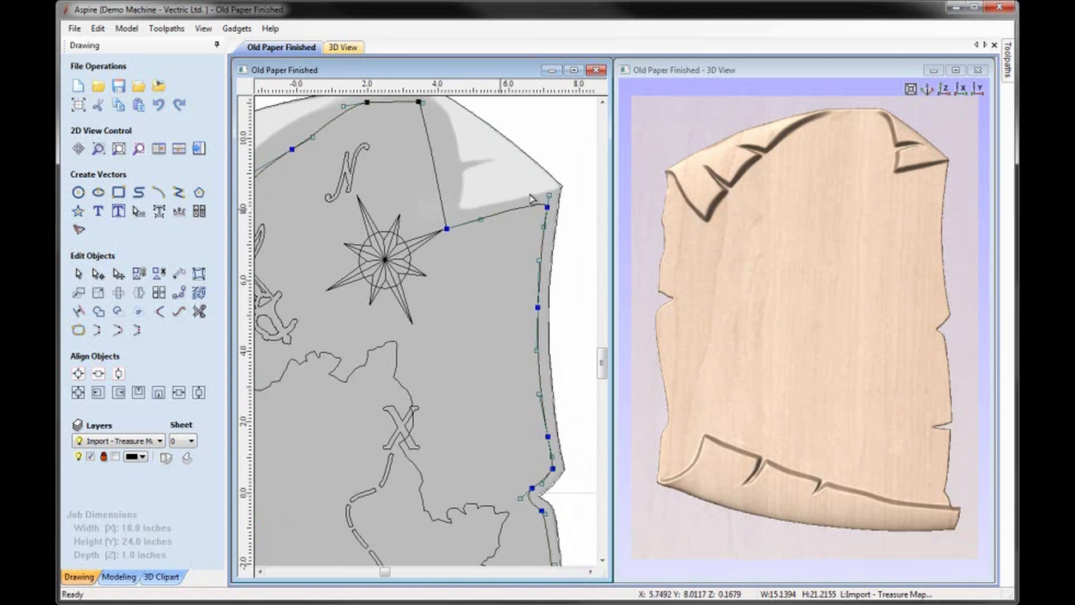
Step: Refine the inner vector's curve along the upper-left fold by adjusting its control point and the adjacent node
scroll(417, 213, down, 2)
scroll(408, 212, down, 3)
scroll(325, 246, up, 2)
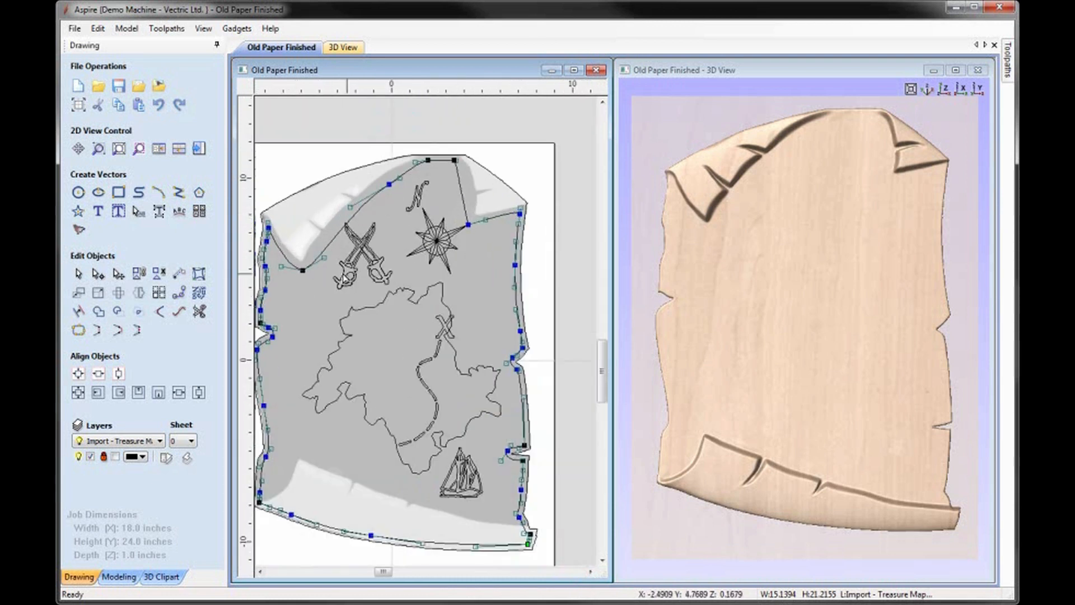
drag(325, 247, 327, 235)
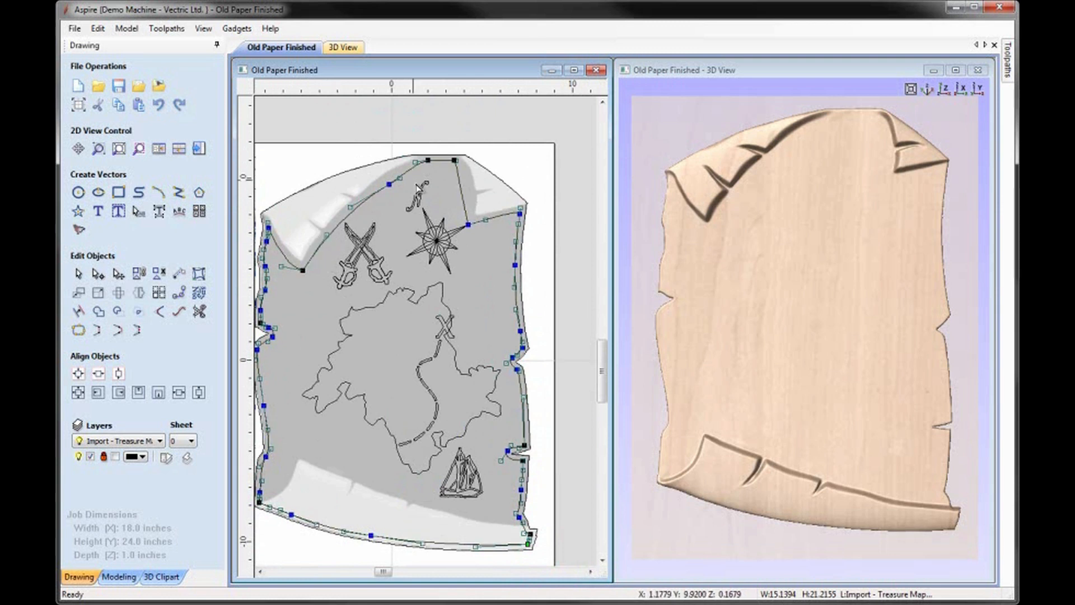
drag(389, 183, 389, 180)
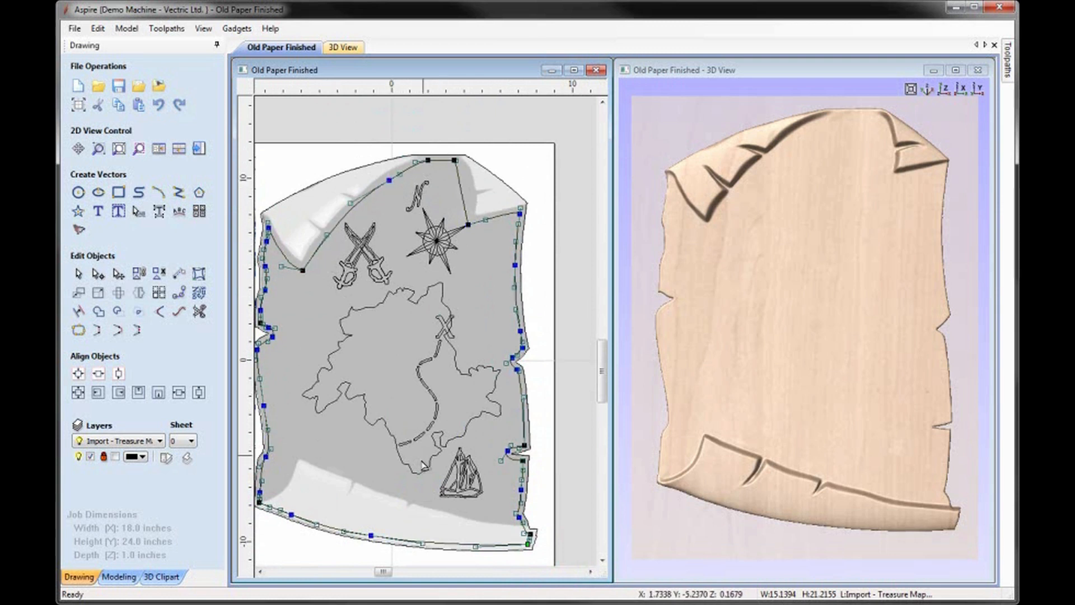
Step: Reshape the inner vector at the parchment's lower-left corner and bottom fold, moving its nodes and deleting the extra one to run above the fold
drag(260, 501, 301, 445)
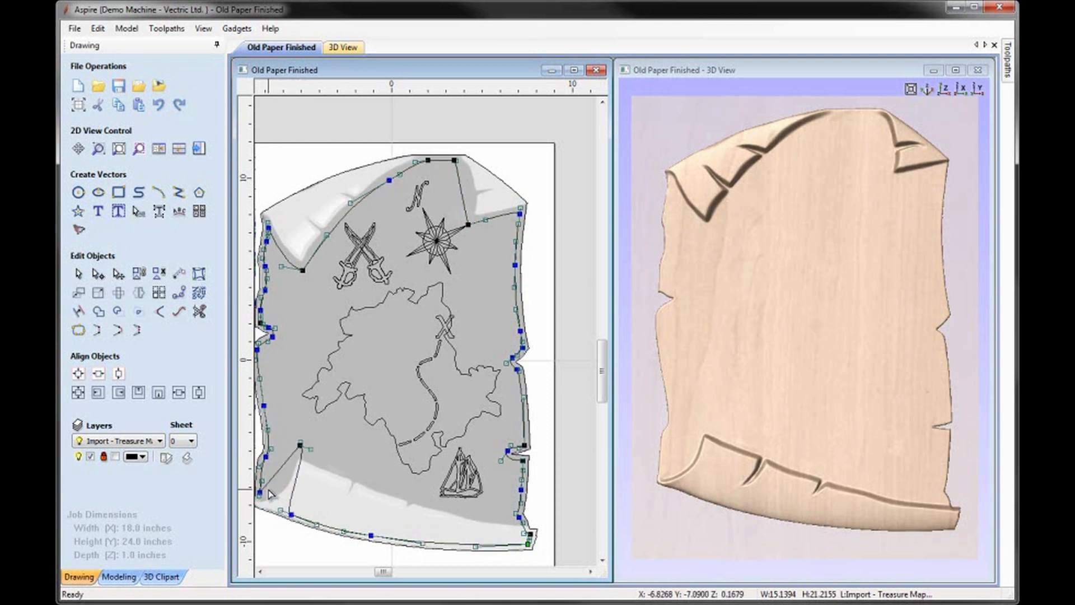
drag(259, 495, 277, 488)
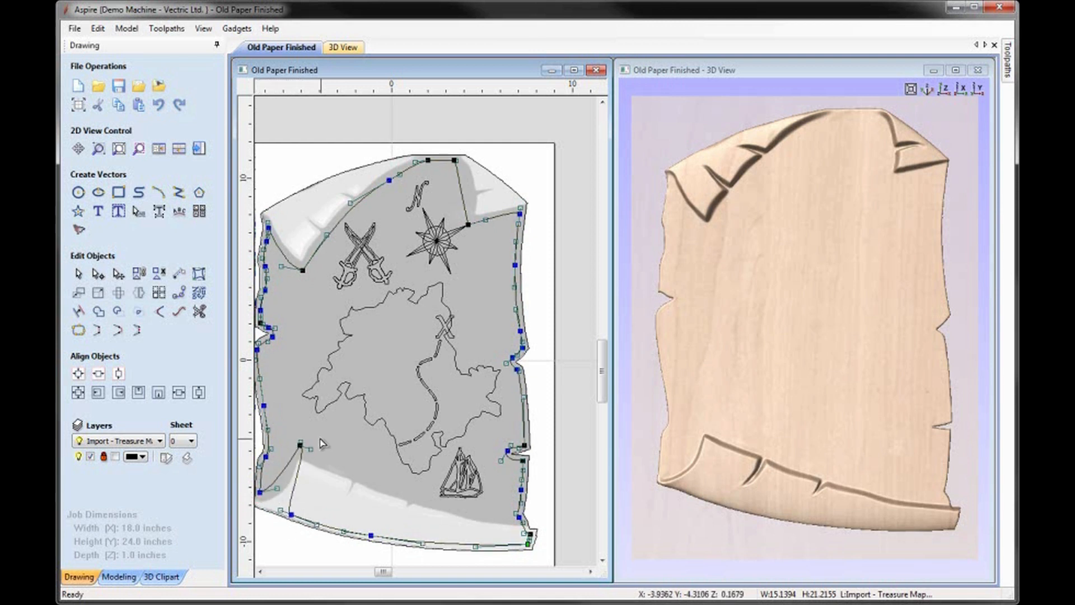
key(d)
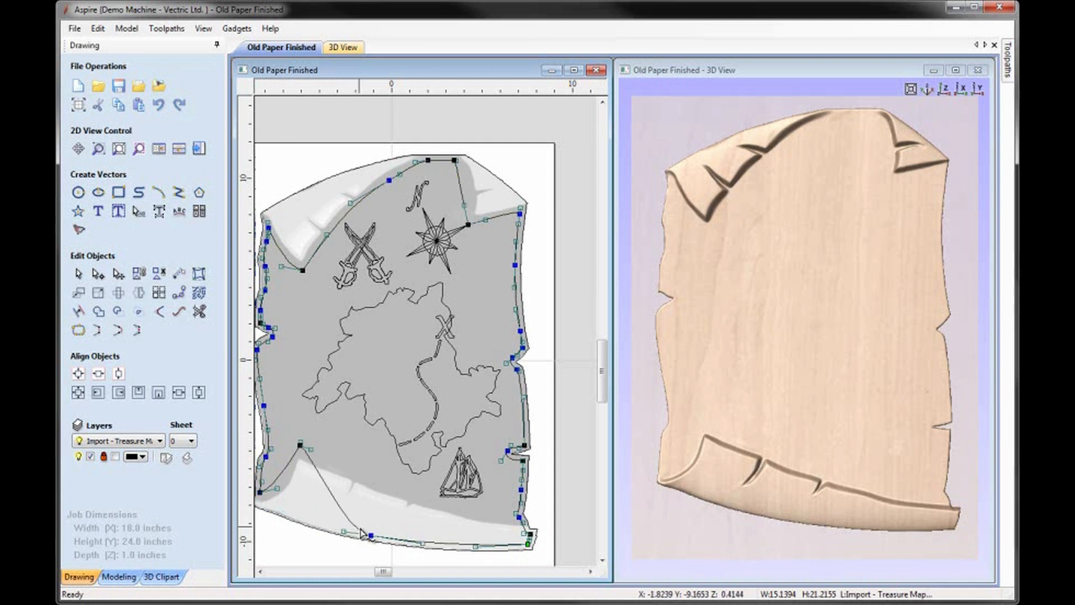
click(370, 536)
drag(370, 535, 389, 485)
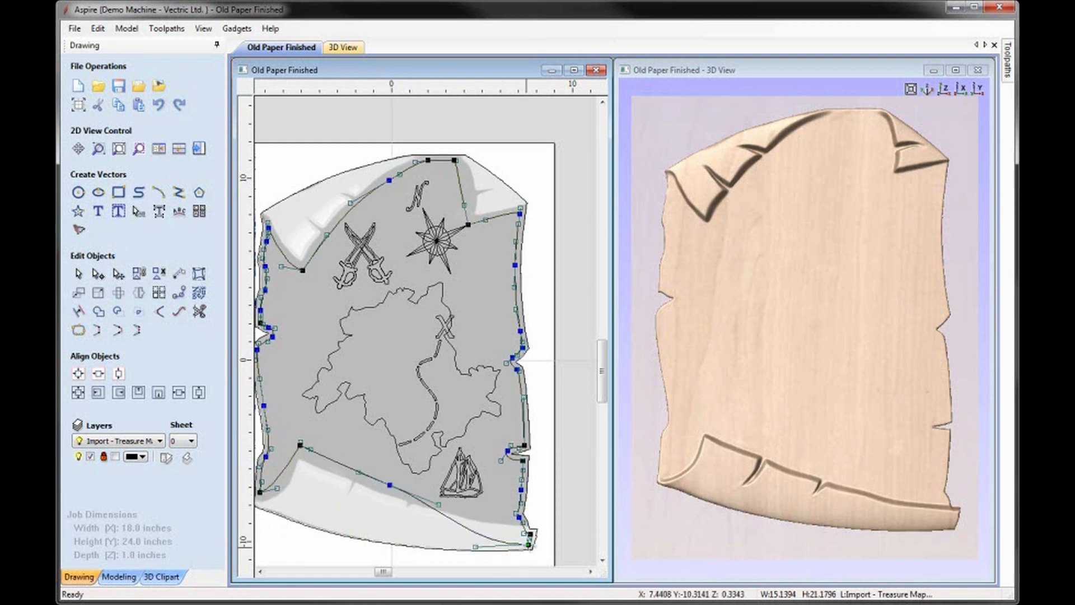
Step: Delete the surplus inner vector nodes at the lower-right corner, adjust the curve along the bottom fold, and finish node editing
key(d)
key(d)
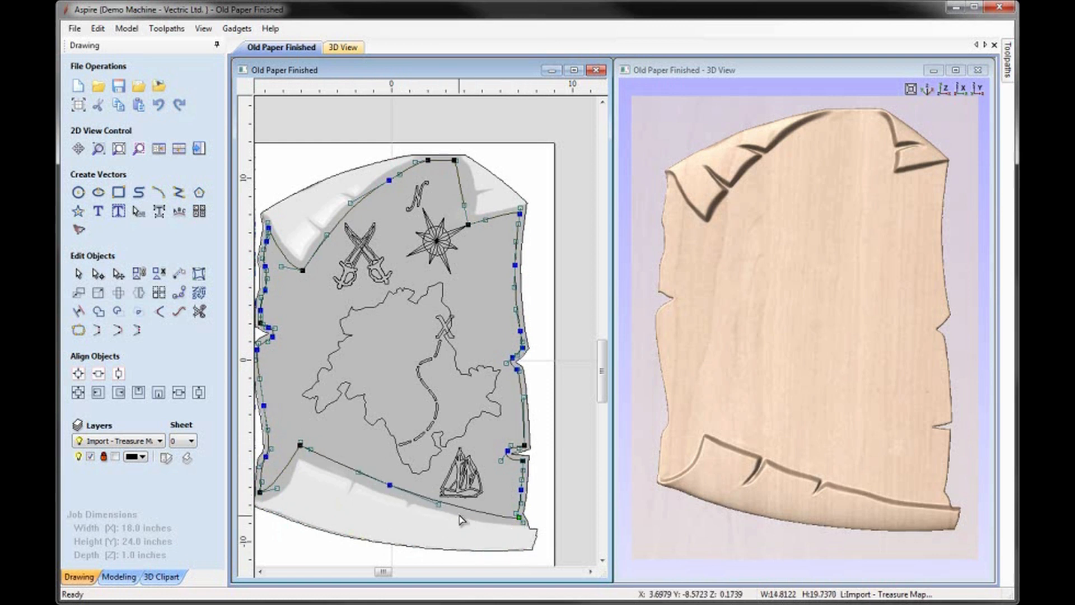
drag(525, 522, 483, 517)
click(513, 530)
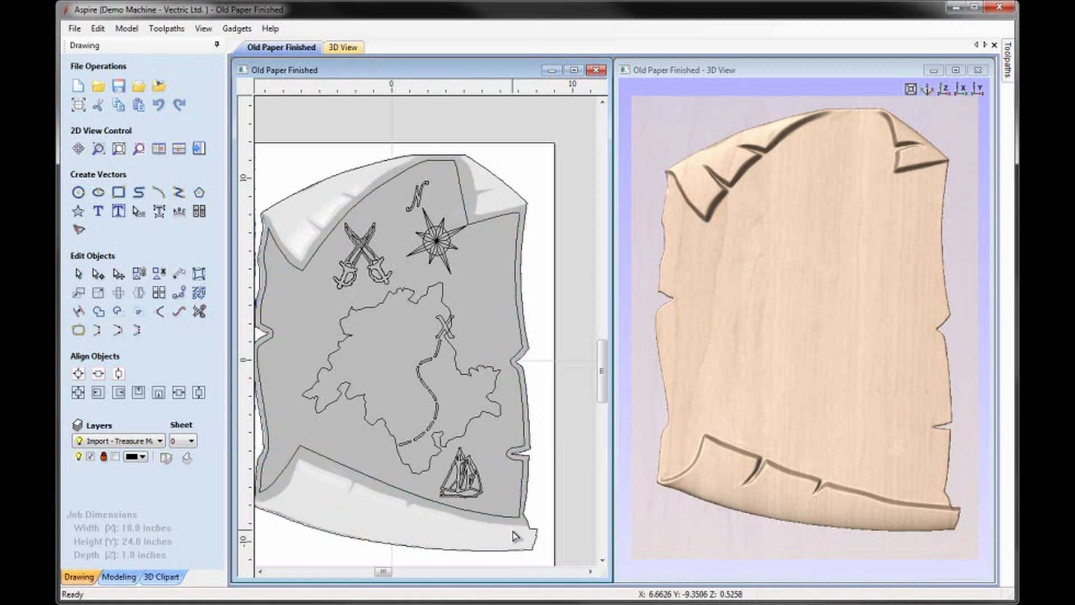
key(F6)
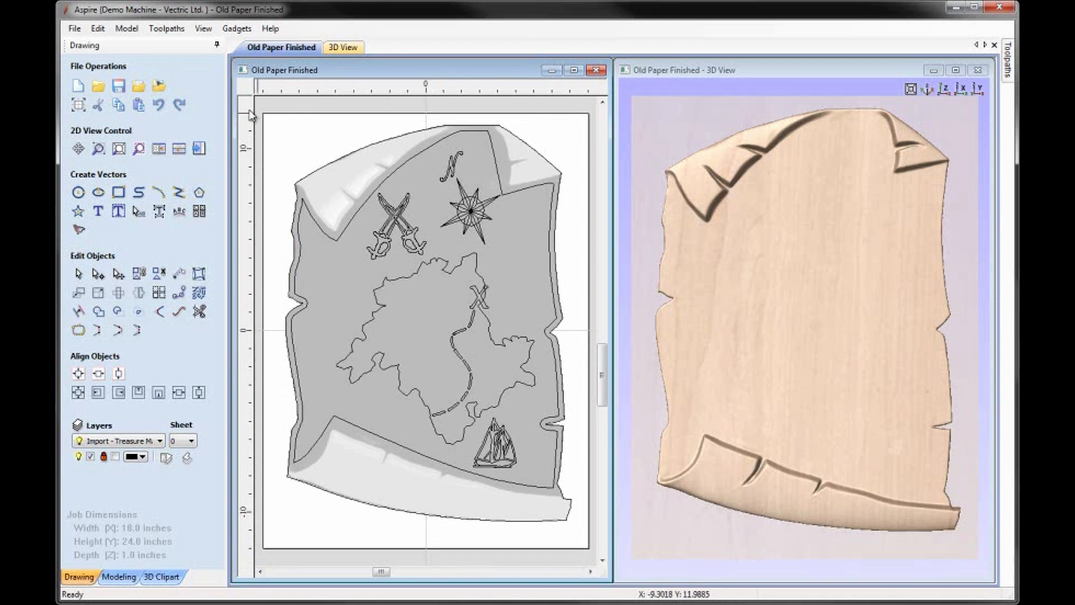
Step: Save a copy of the file as Old Paper Mach in the Parchment folder
click(75, 28)
click(95, 85)
click(552, 409)
key(BackSpace)
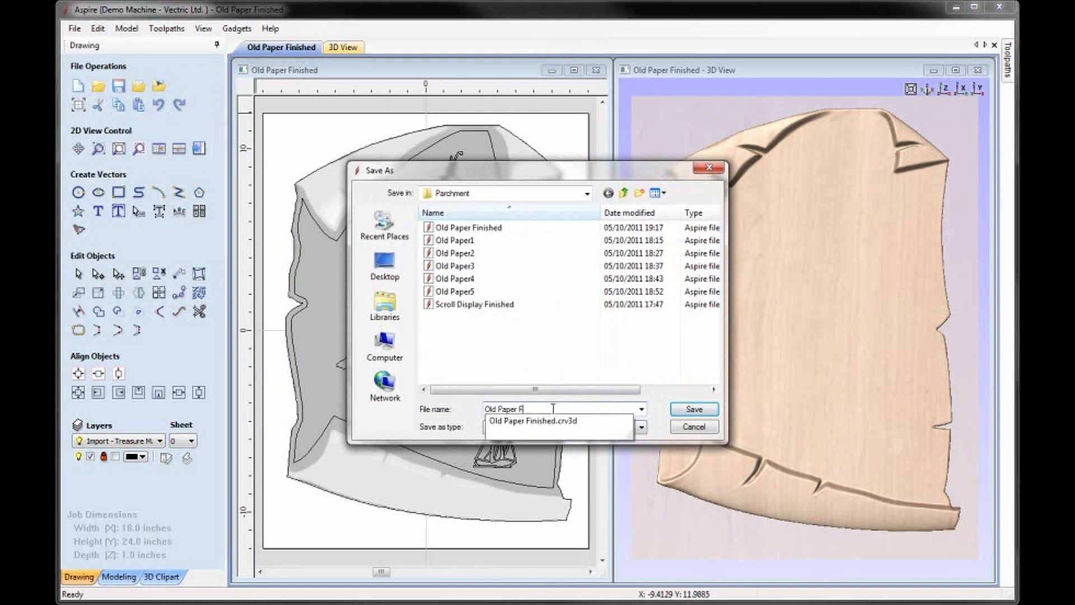
text(Mach)
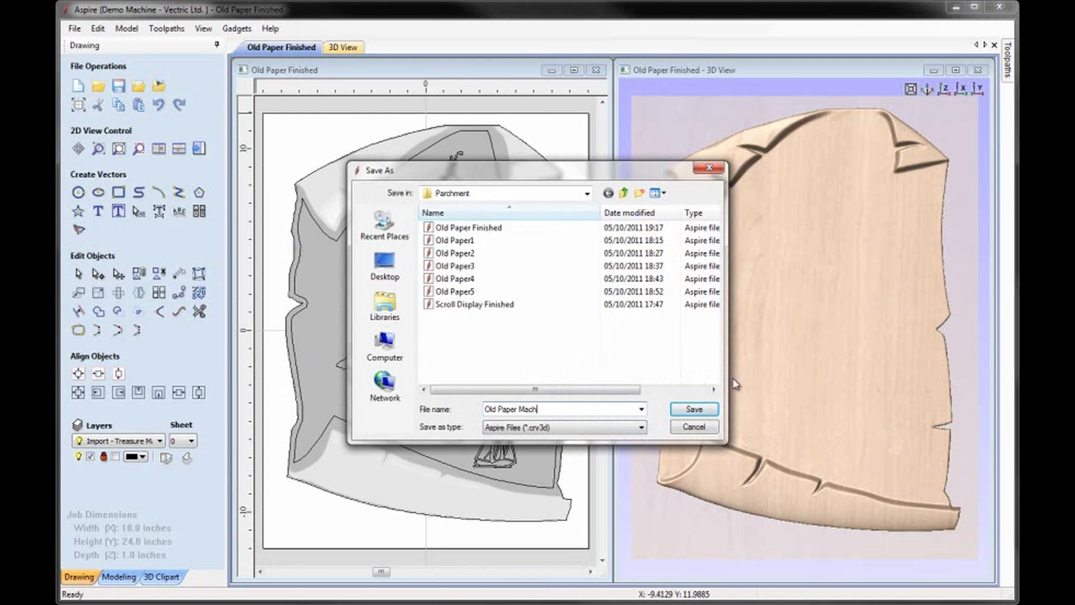
click(704, 409)
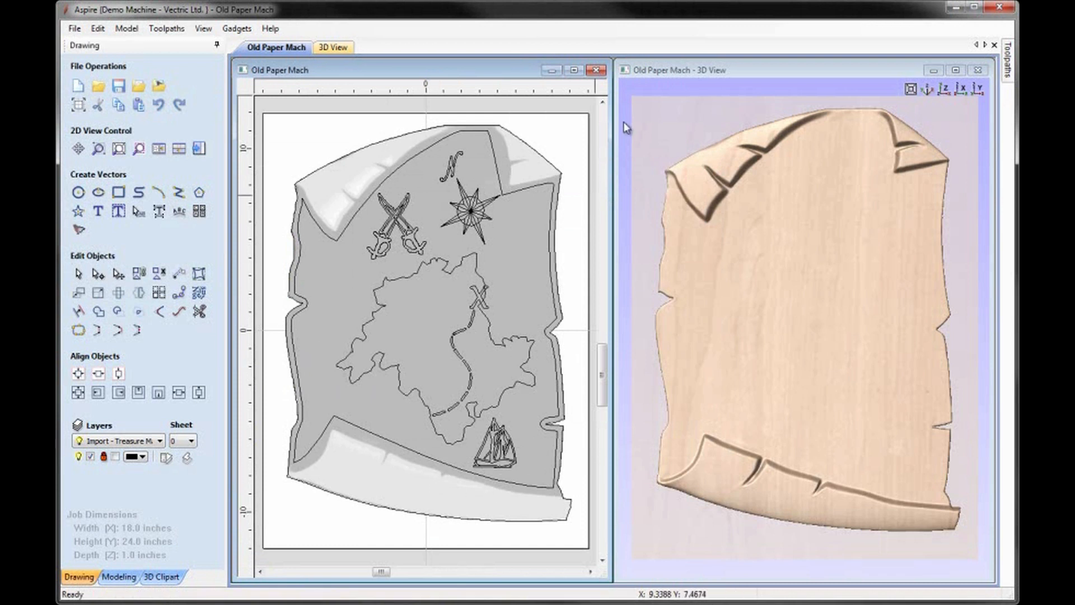
Step: Set up the material for machining with a 0.75 inch thickness and a 0.03 inch gap above the model
key(F12)
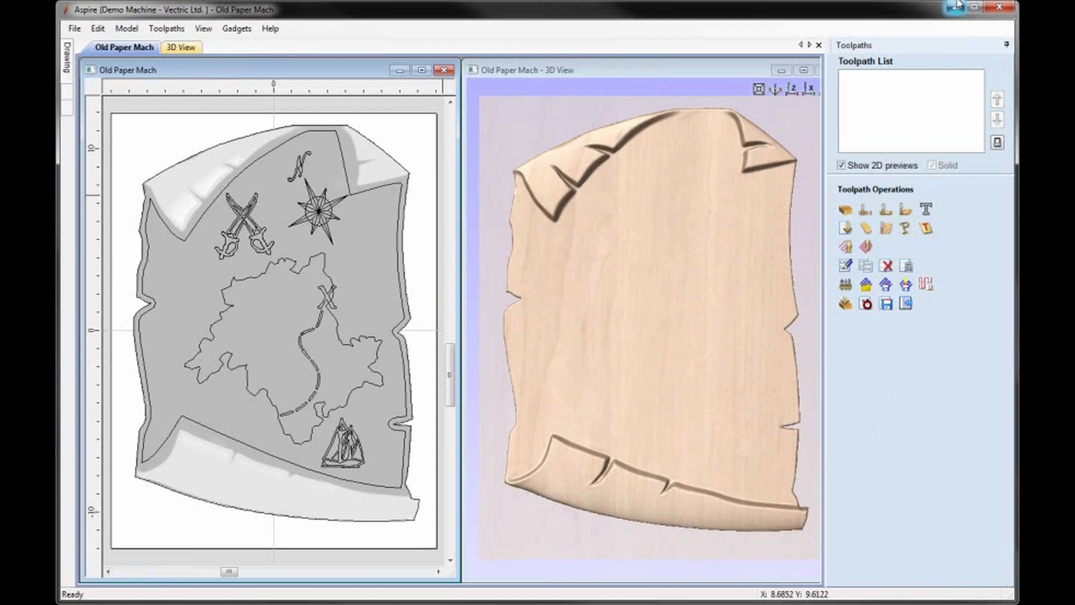
key(F3)
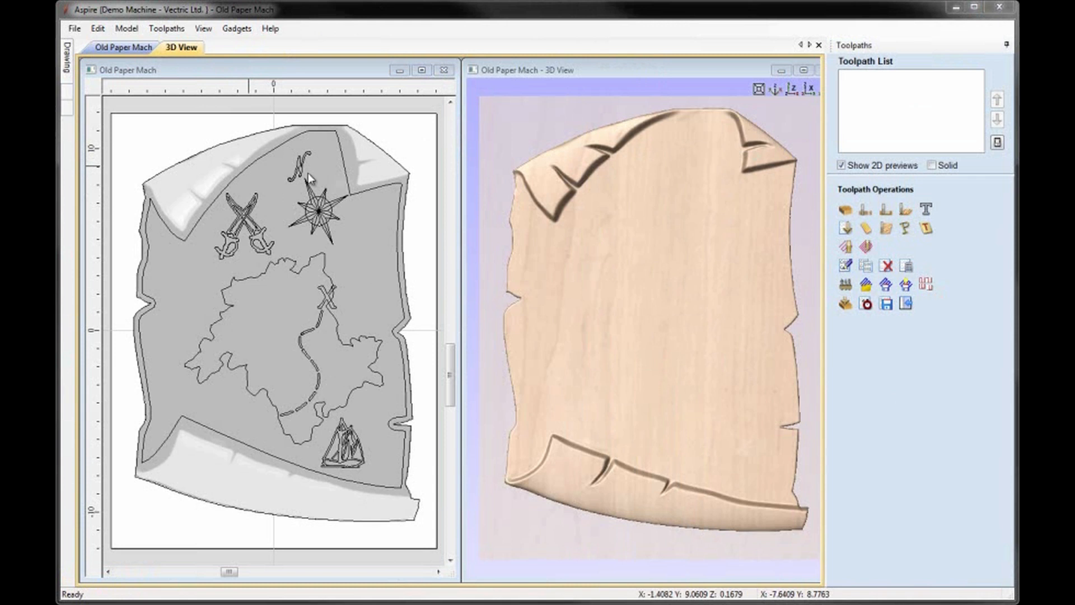
click(845, 210)
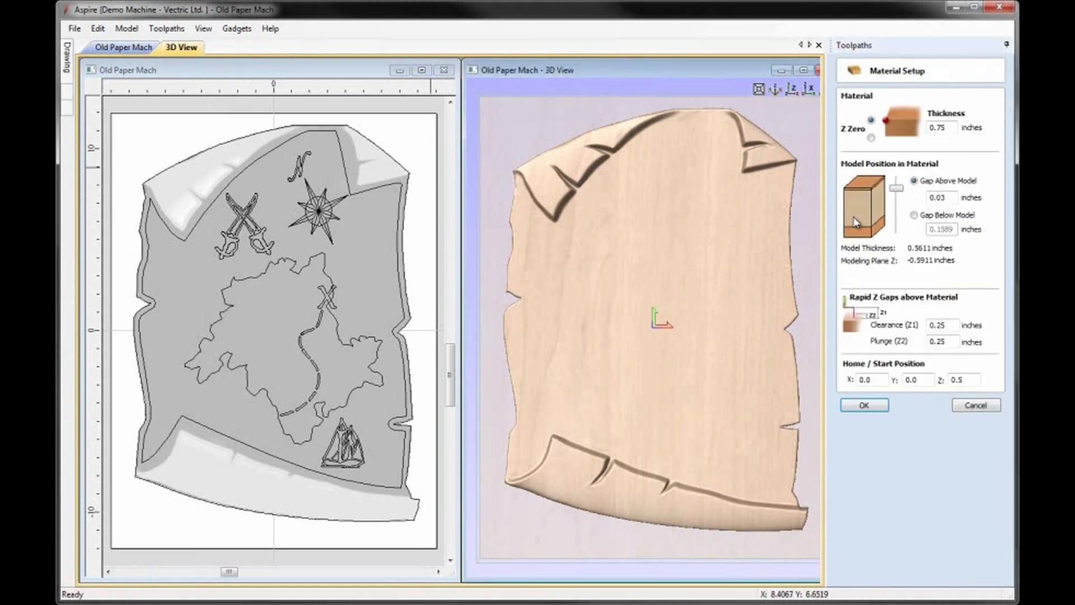
drag(952, 128, 912, 133)
text(0.75)
click(947, 198)
click(864, 406)
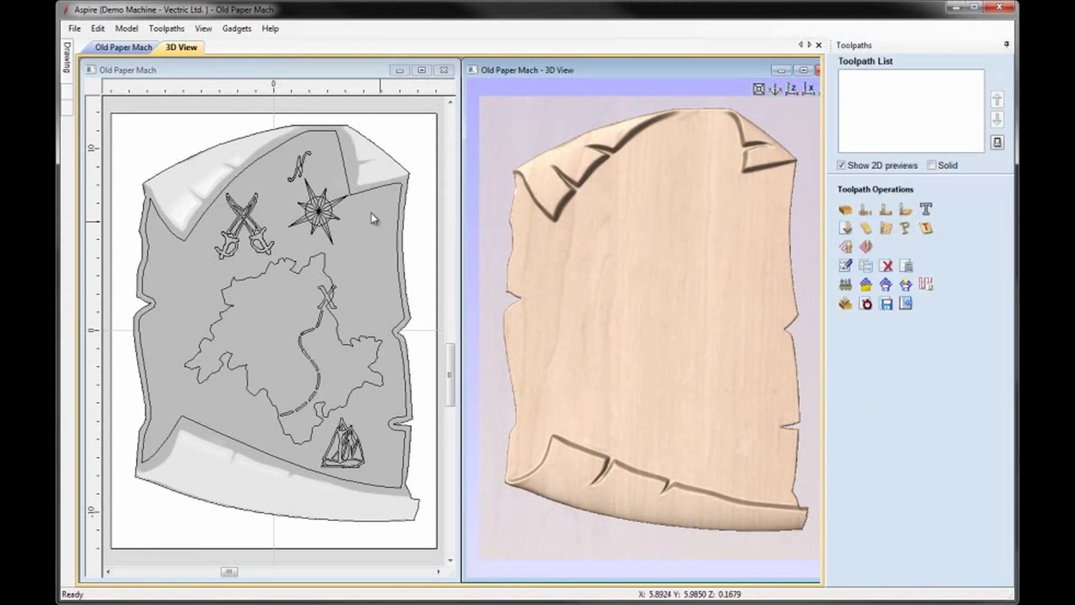
Step: Start a 3D roughing toolpath for the outer parchment outline using the End Mill (0.25 inch)
click(370, 144)
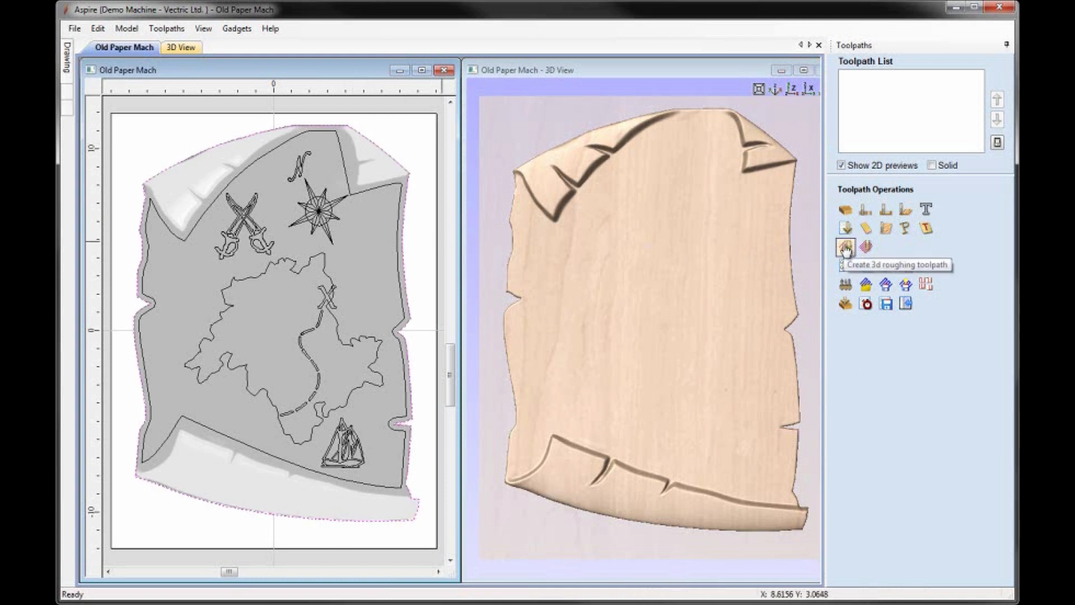
click(846, 248)
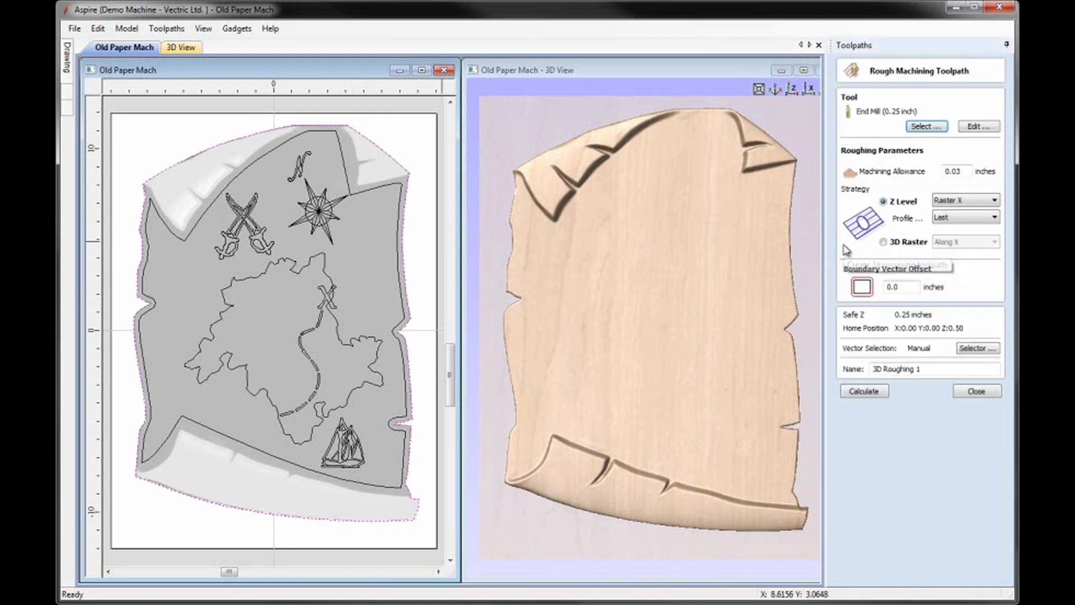
click(926, 127)
double_click(411, 190)
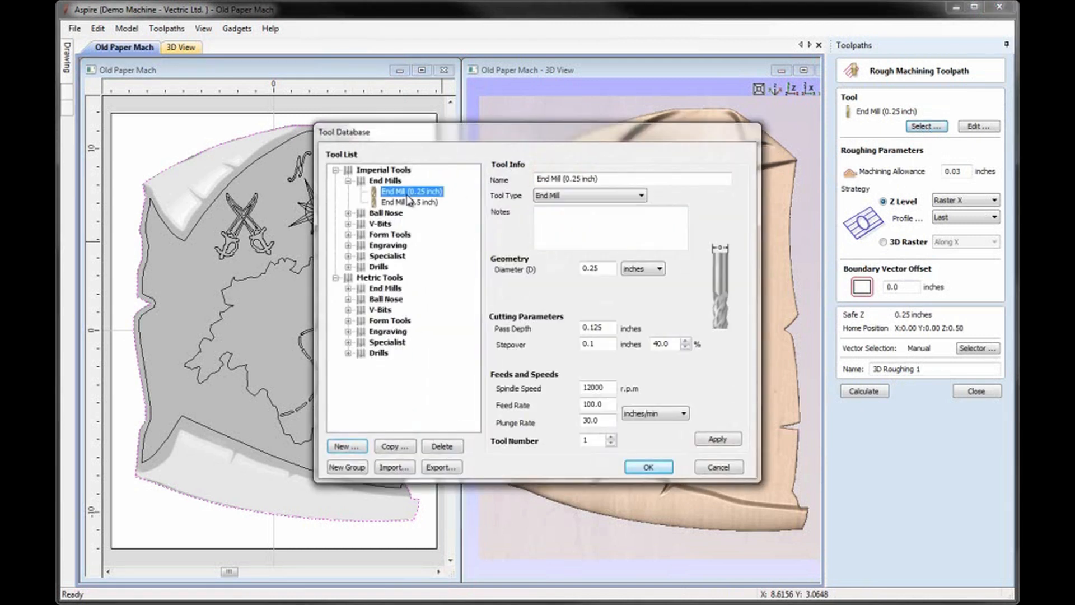
Step: Set the roughing tool's pass depth to 0.25 inches and the boundary vector offset to 0.18 inches, and calculate the toolpath
click(978, 126)
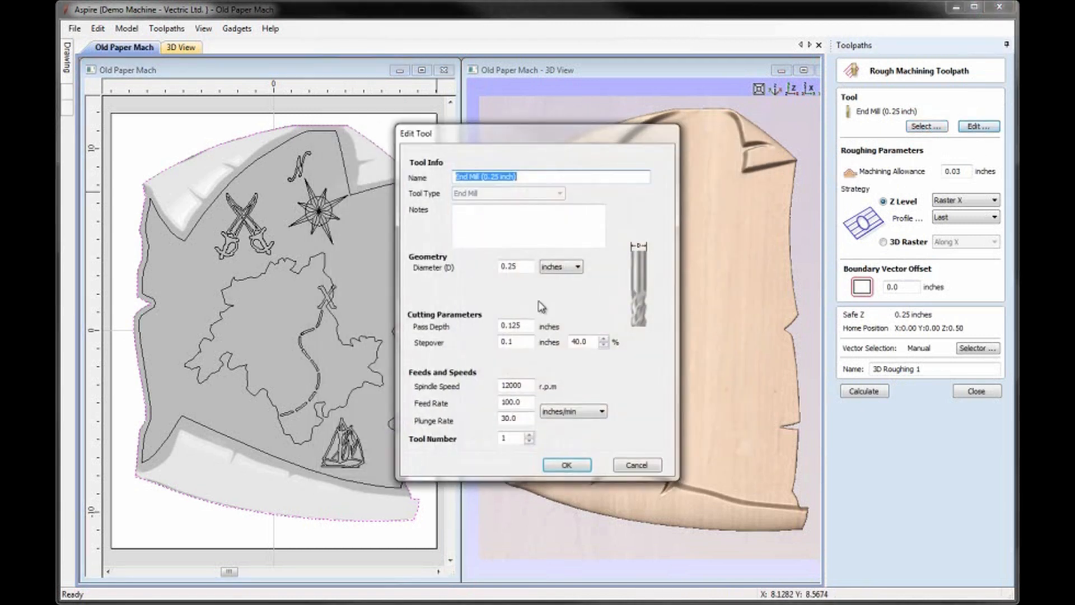
drag(526, 325, 472, 326)
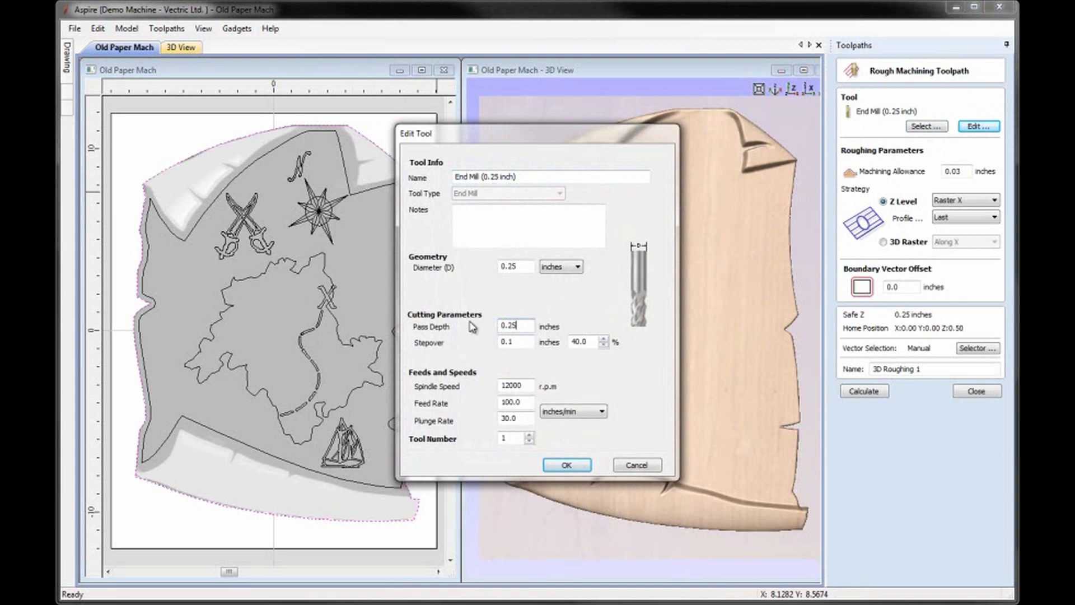
click(567, 465)
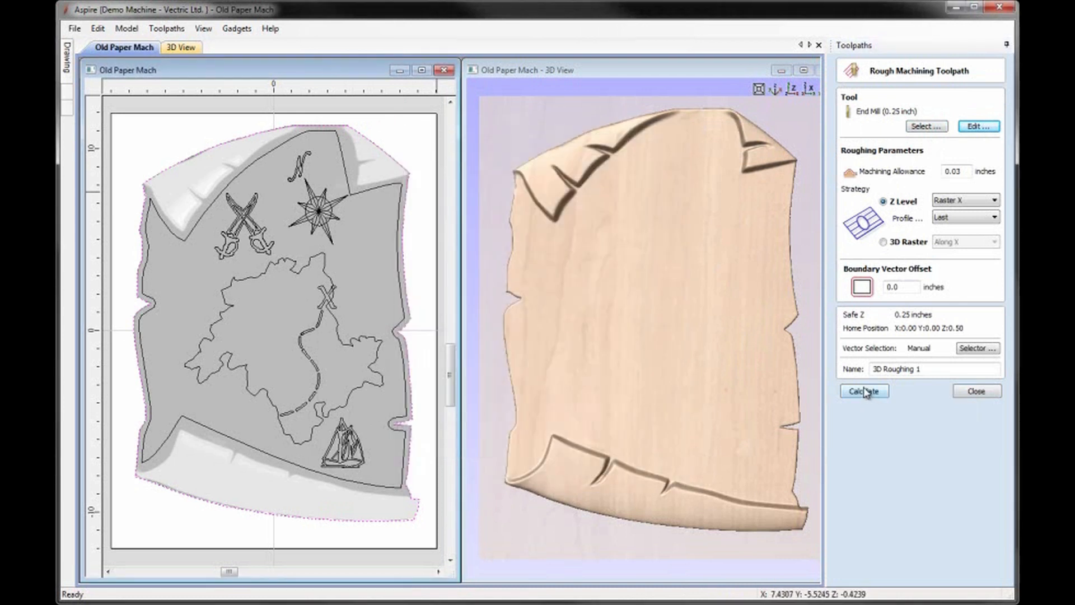
click(904, 285)
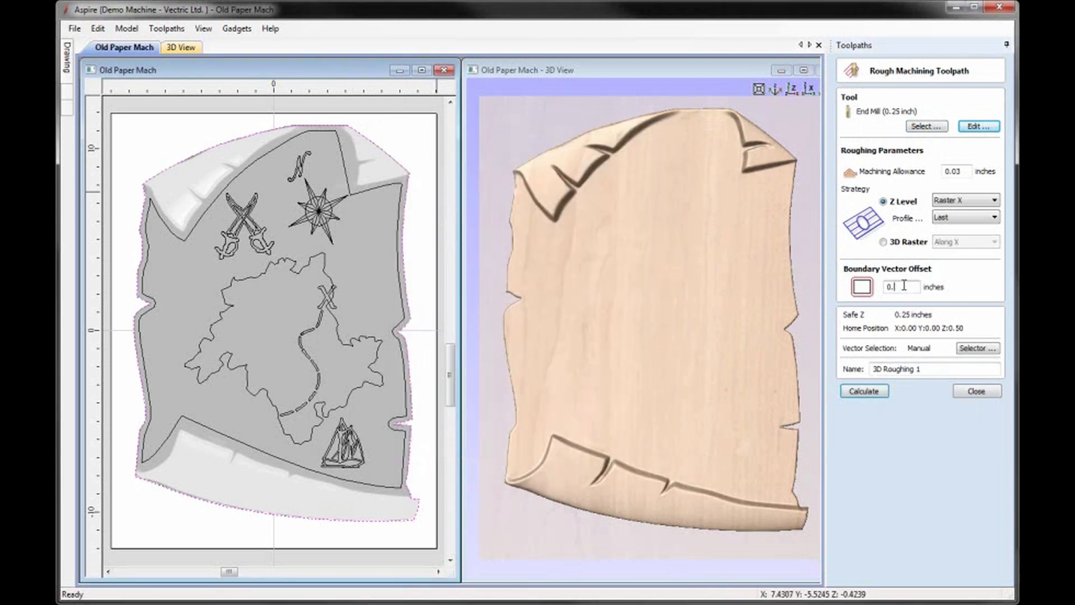
click(865, 389)
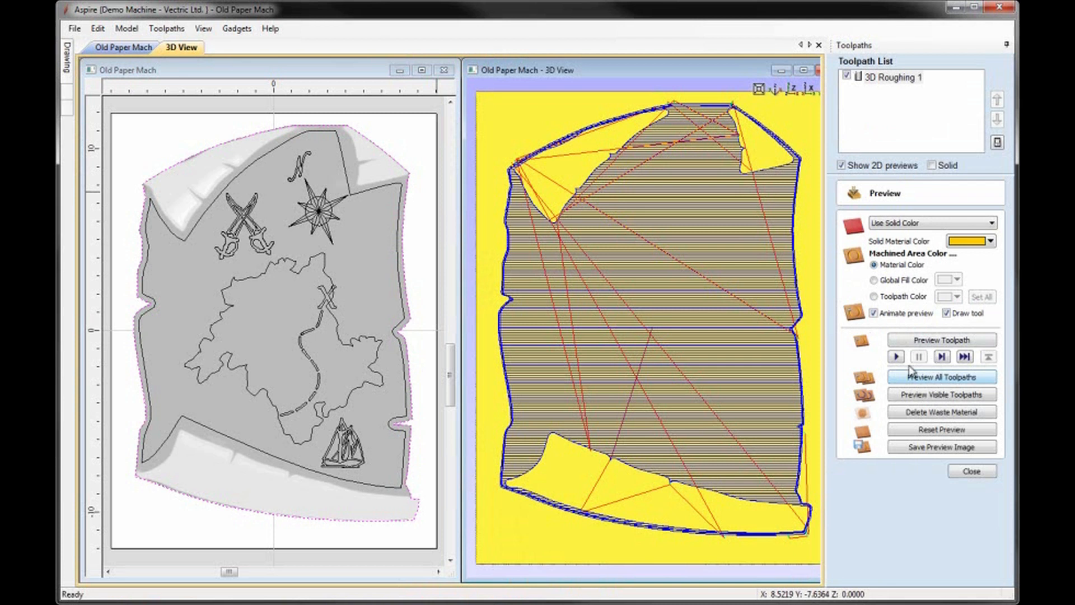
Step: Set the preview material to Cherry and simulate the roughing toolpath, inspecting the cut block at an angle
click(991, 224)
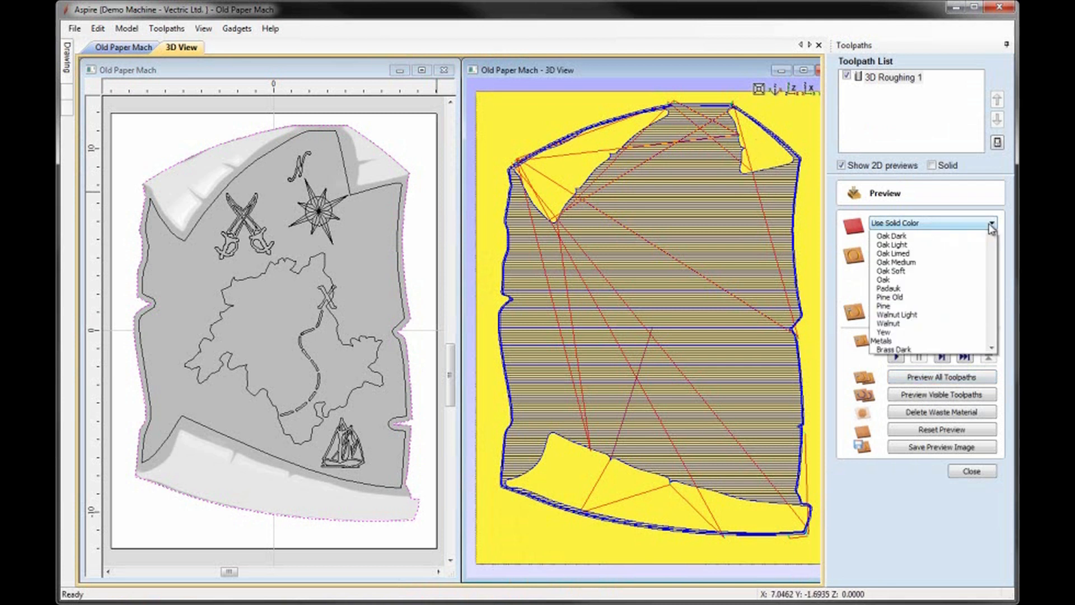
click(928, 307)
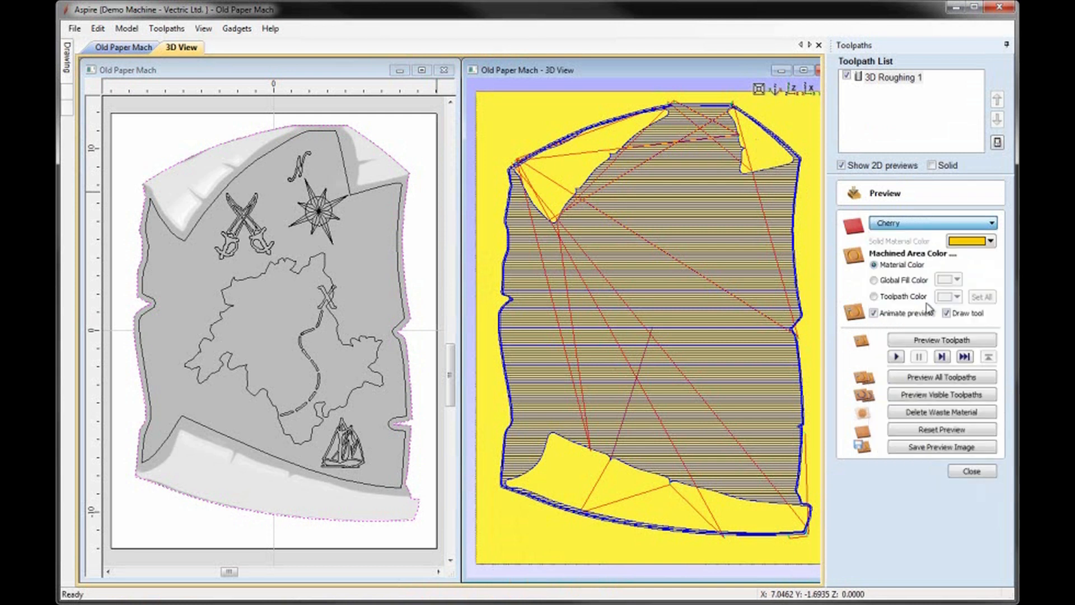
click(942, 341)
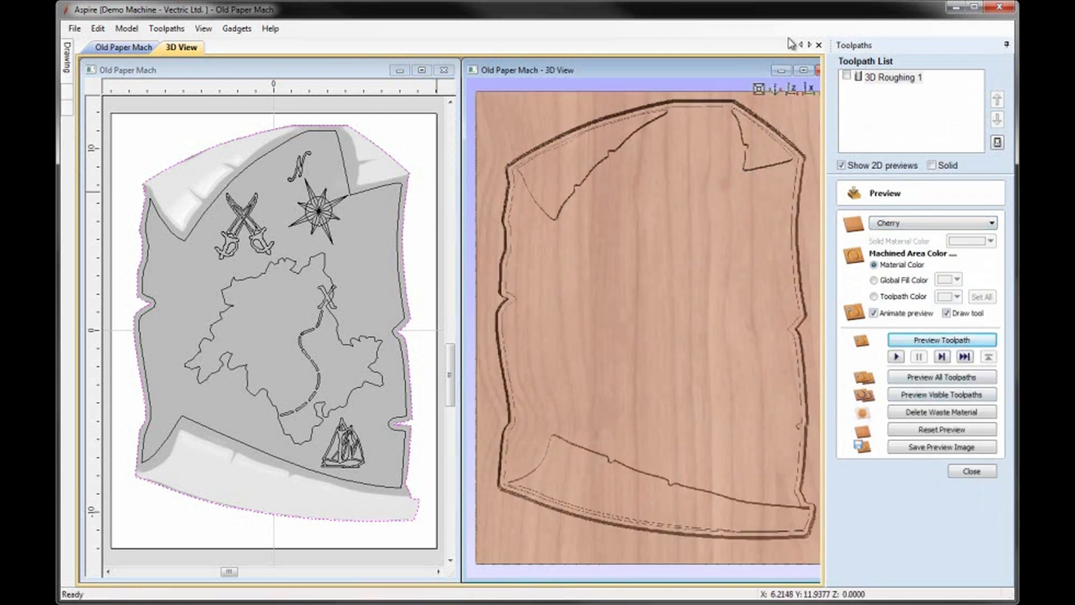
drag(776, 96, 759, 168)
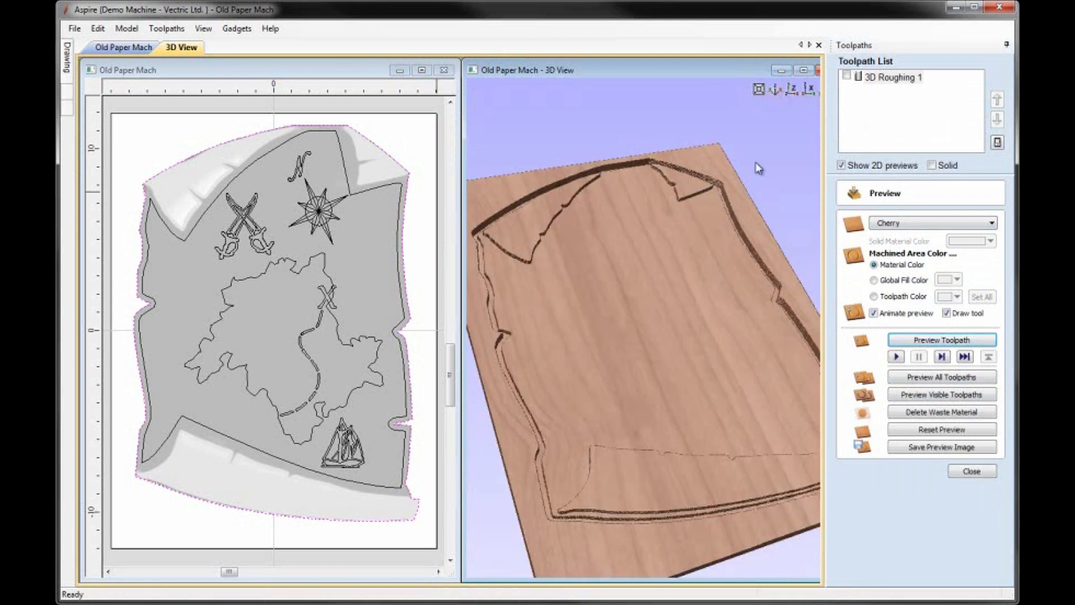
click(759, 89)
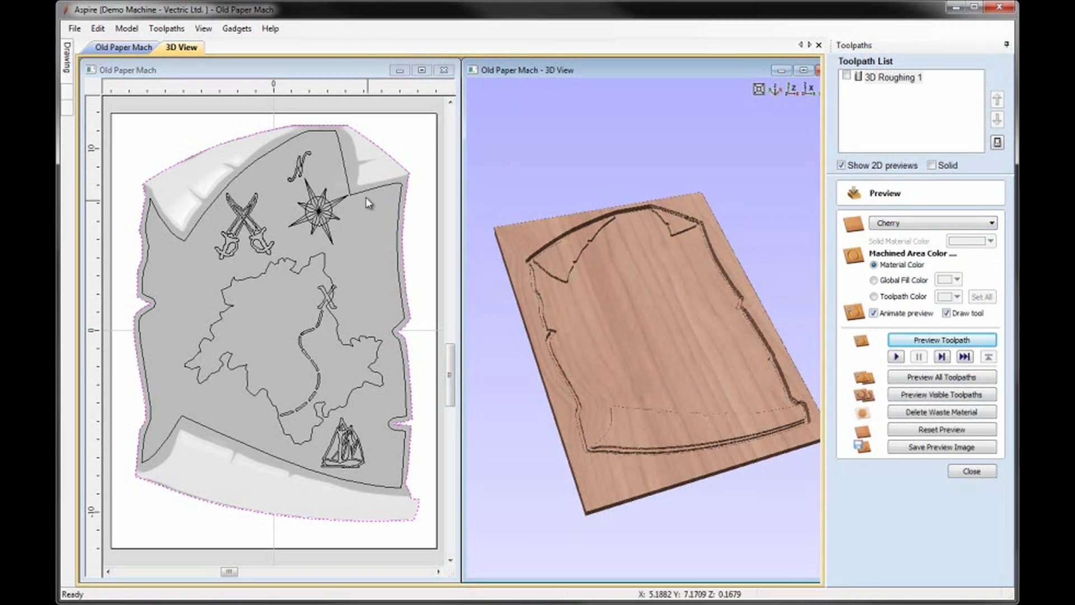
Step: Start a pocket toolpath for the inner border vector with a start depth of 0.25 inches and a cut depth of 0.1732 inches
click(406, 299)
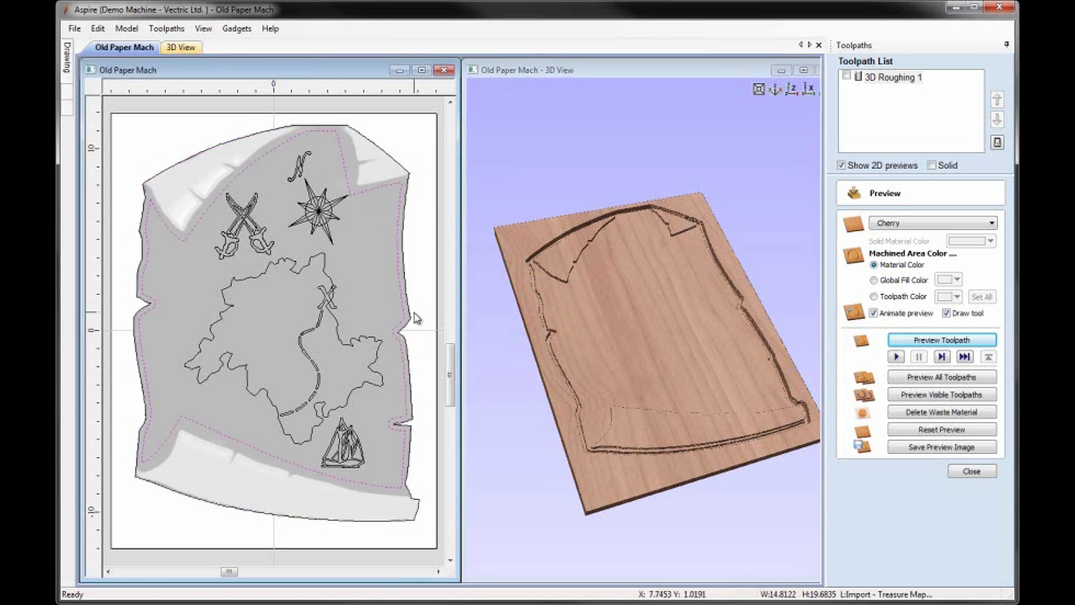
click(964, 471)
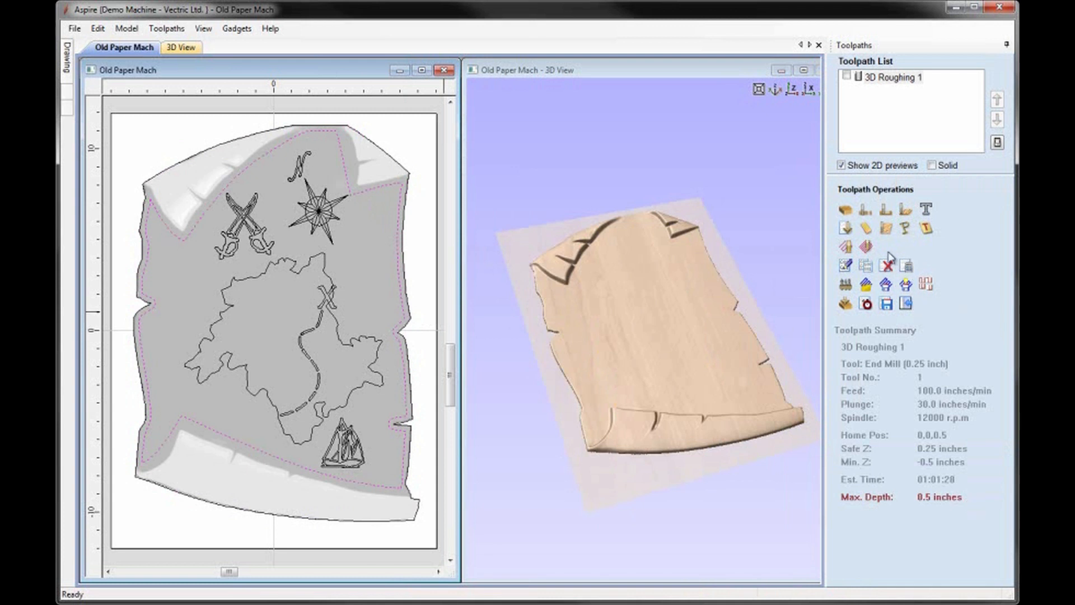
click(885, 210)
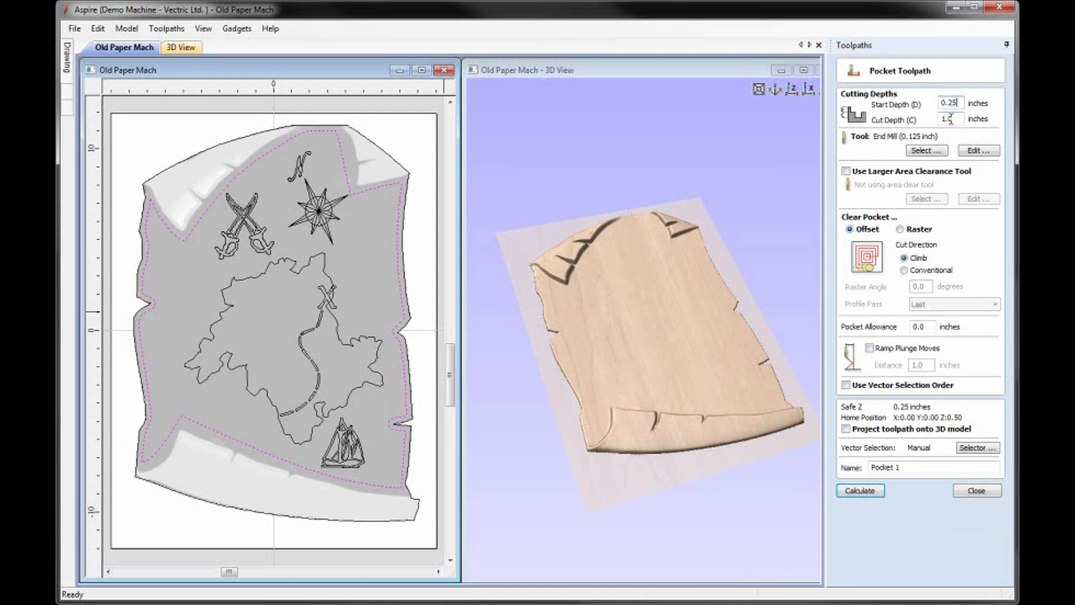
drag(961, 118, 914, 121)
Step: Assign the End Mill (0.25 inch) to the pocket, use raster clearing, and calculate the toolpath
click(927, 151)
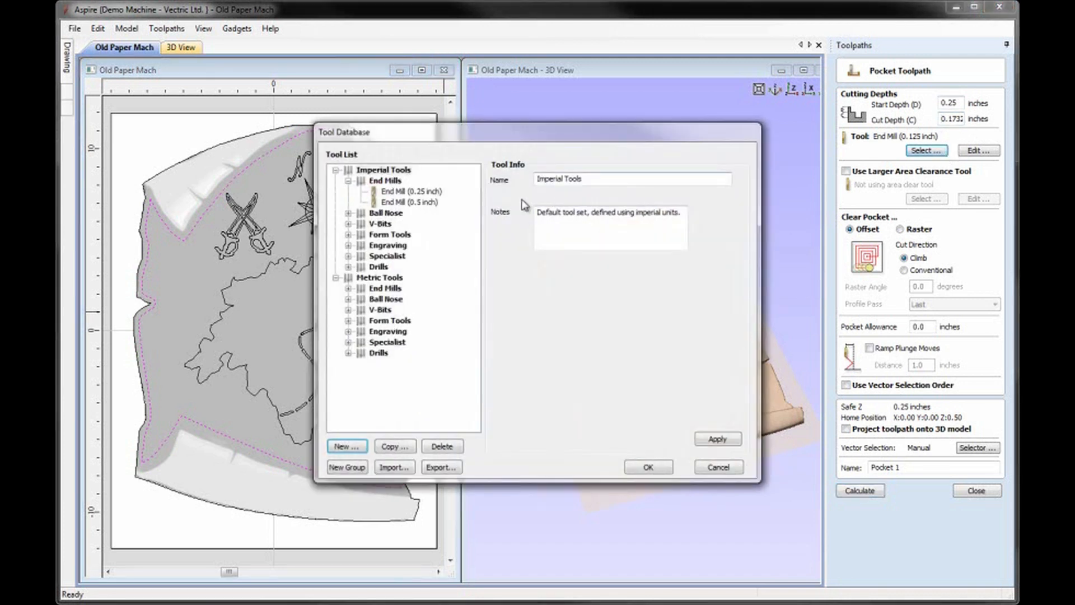
double_click(401, 193)
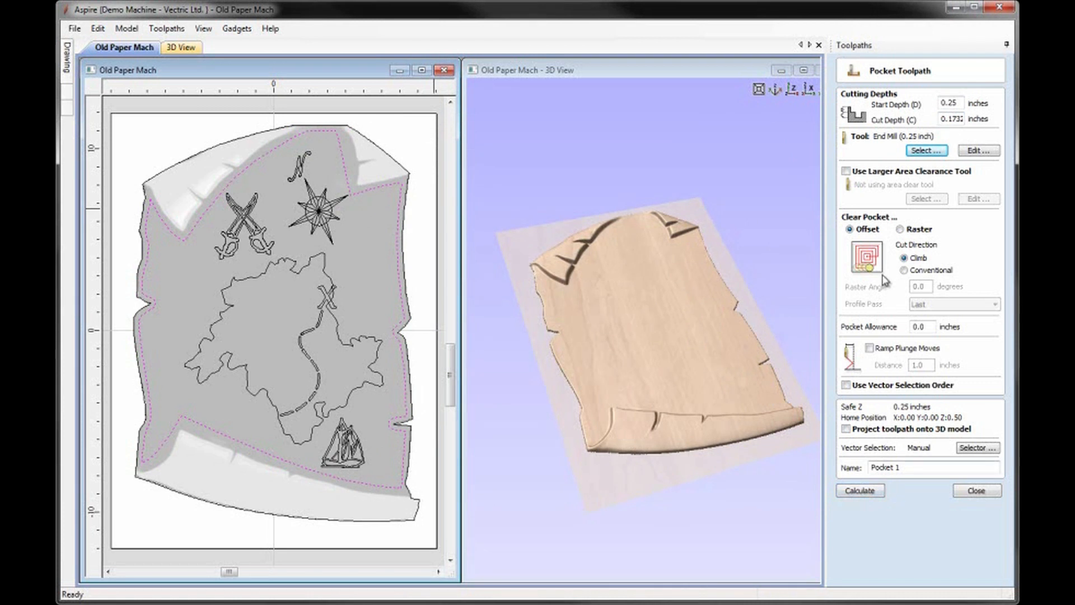
click(900, 229)
click(862, 490)
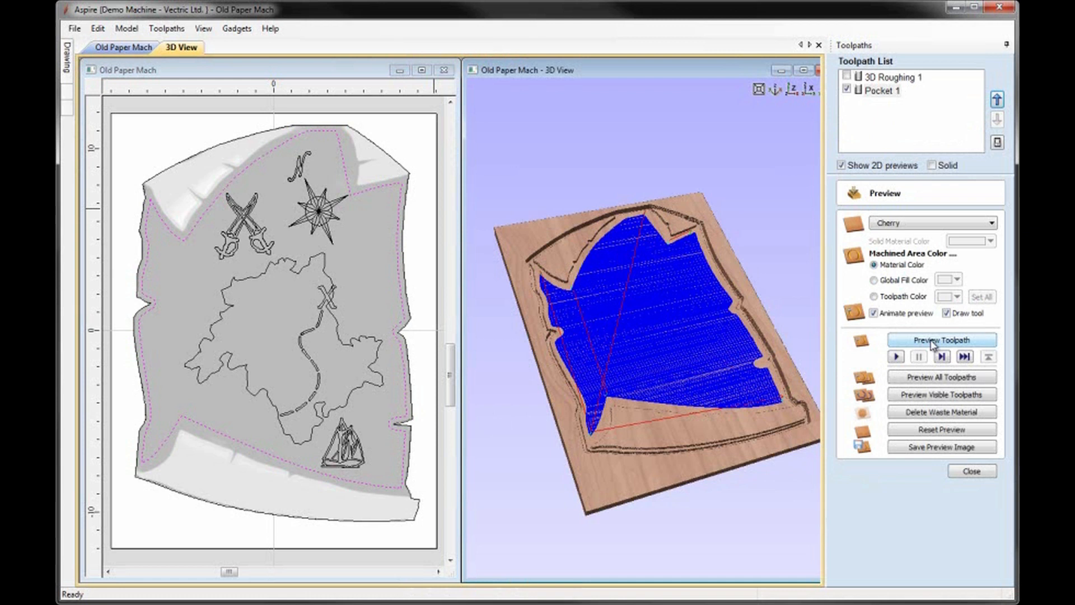
Step: Simulate the pocket toolpath on the cherry block and inspect the machined flat area from an angle
click(932, 342)
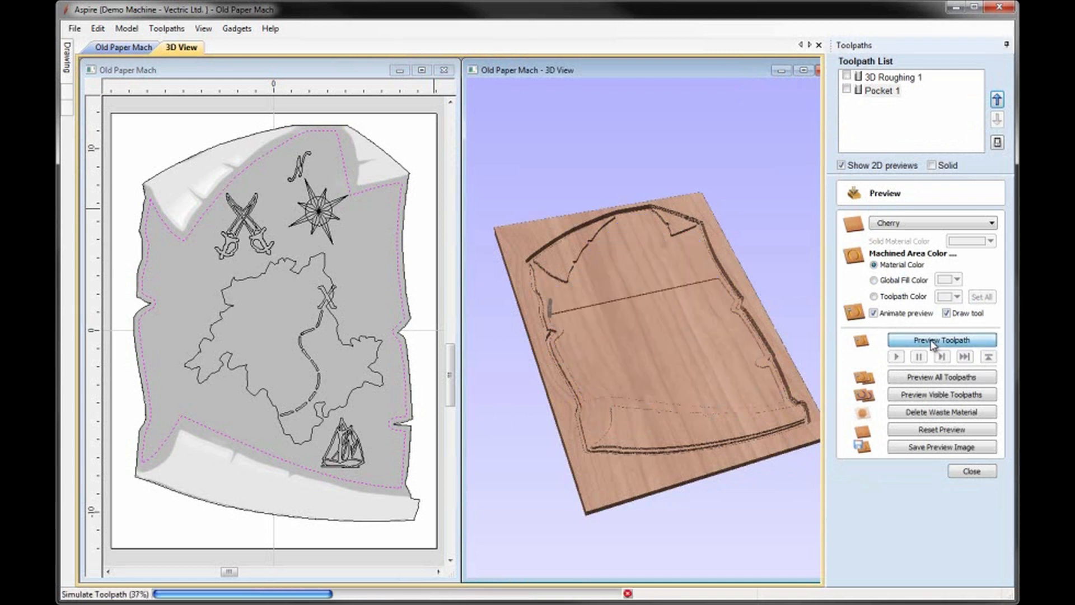
drag(625, 352, 592, 313)
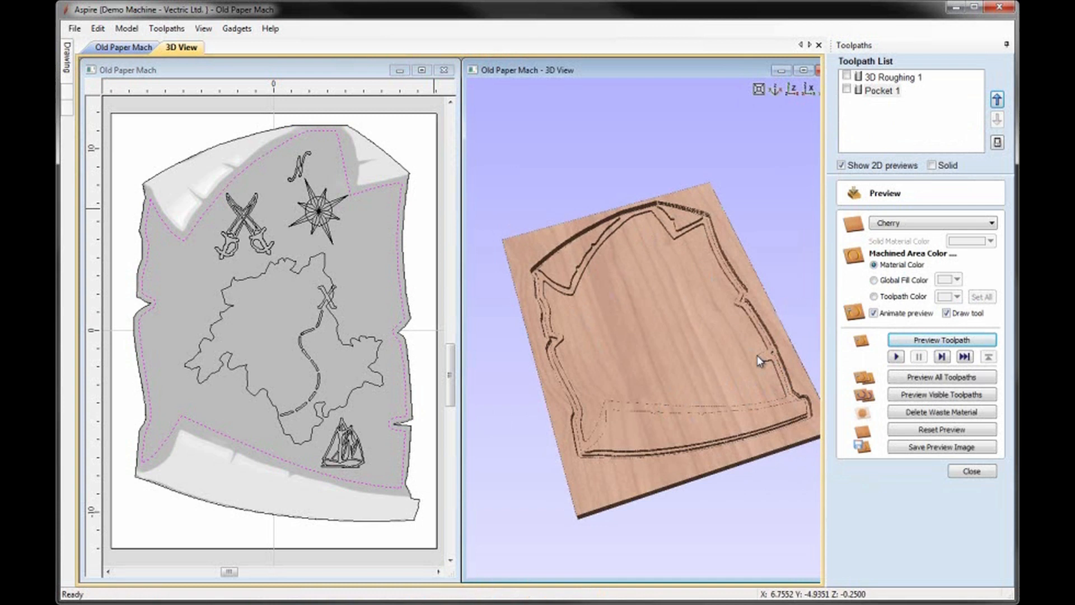
Step: Add the parchment's outer border to the selected inner border vector and start a 3D finish machining toolpath
click(409, 295)
shift+click(404, 305)
click(972, 472)
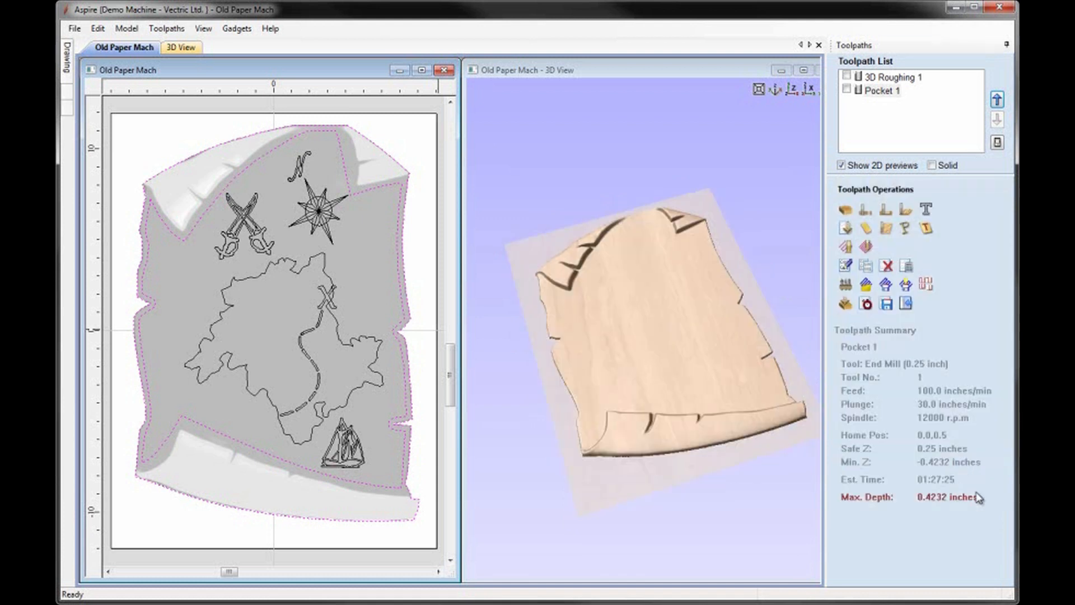
click(864, 247)
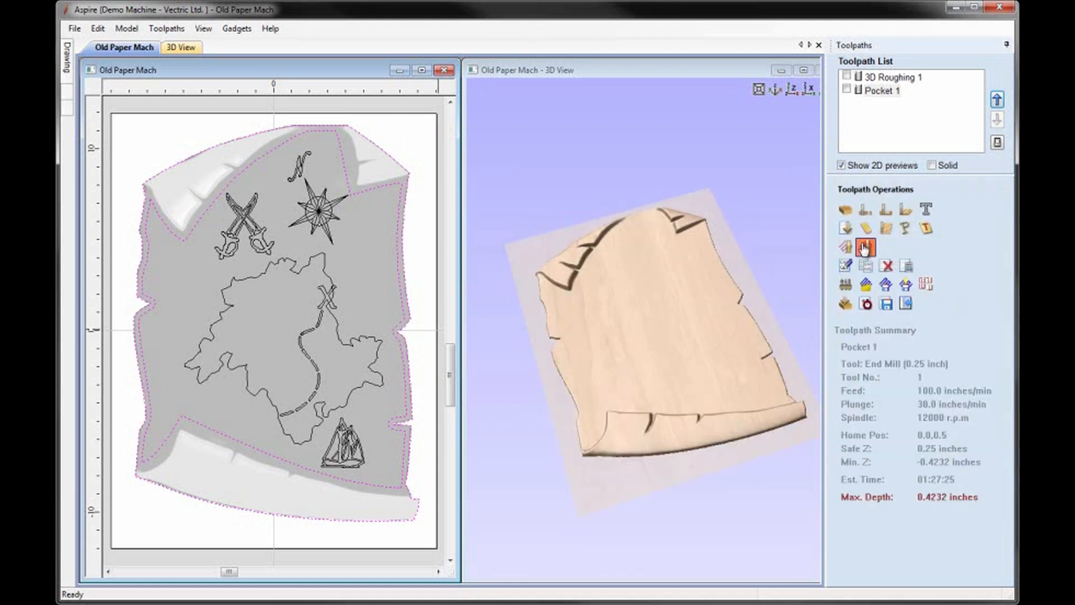
Step: Assign the Ball Nose (0.25 inch) with a raster strategy and 0.13 inch boundary vector offset, and calculate the finish toolpath
click(922, 130)
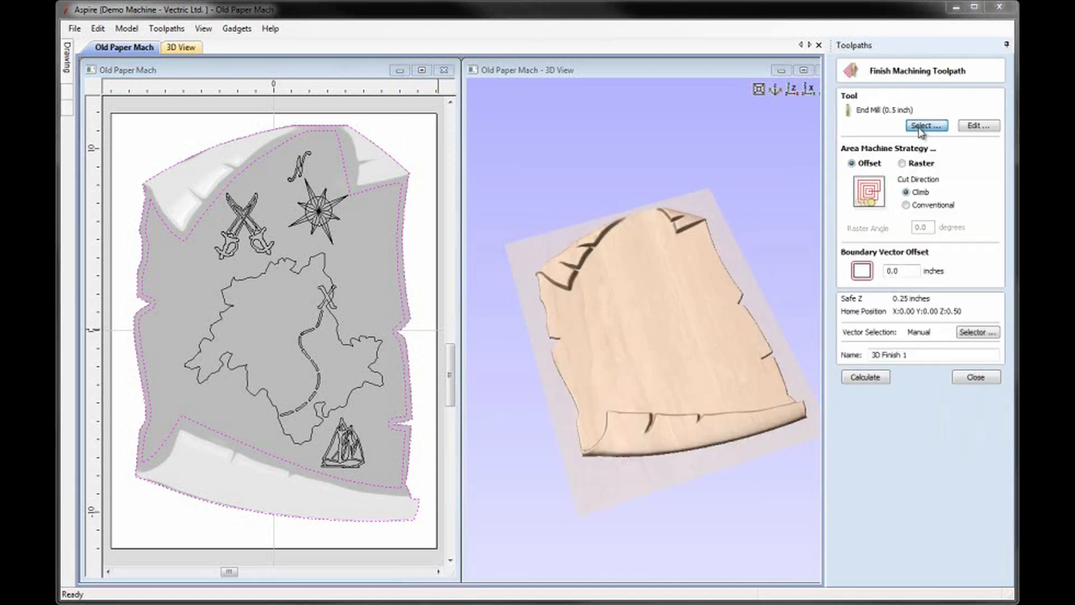
click(347, 213)
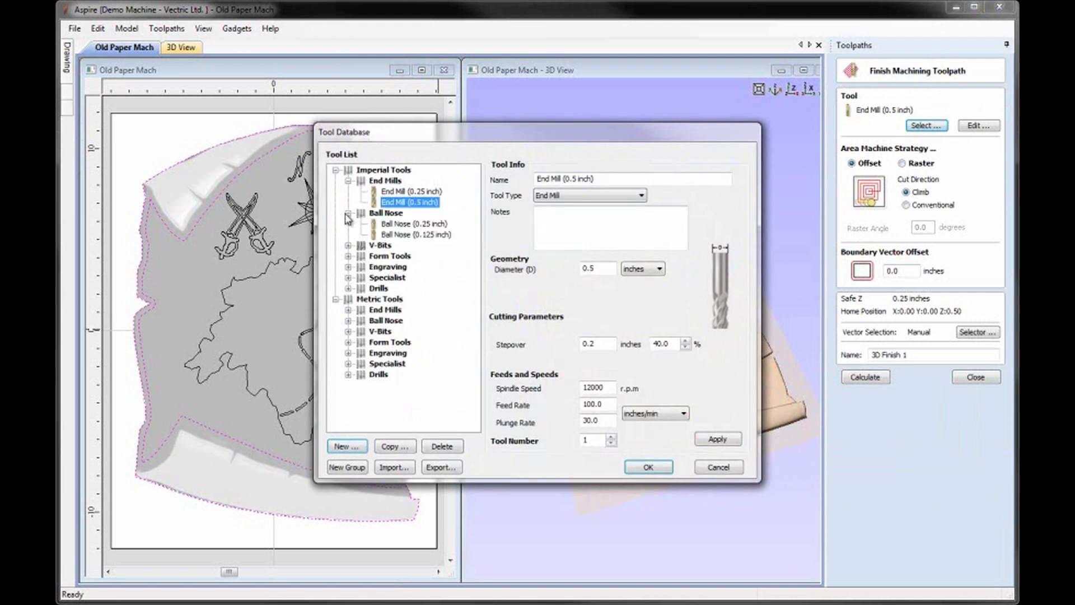
click(397, 224)
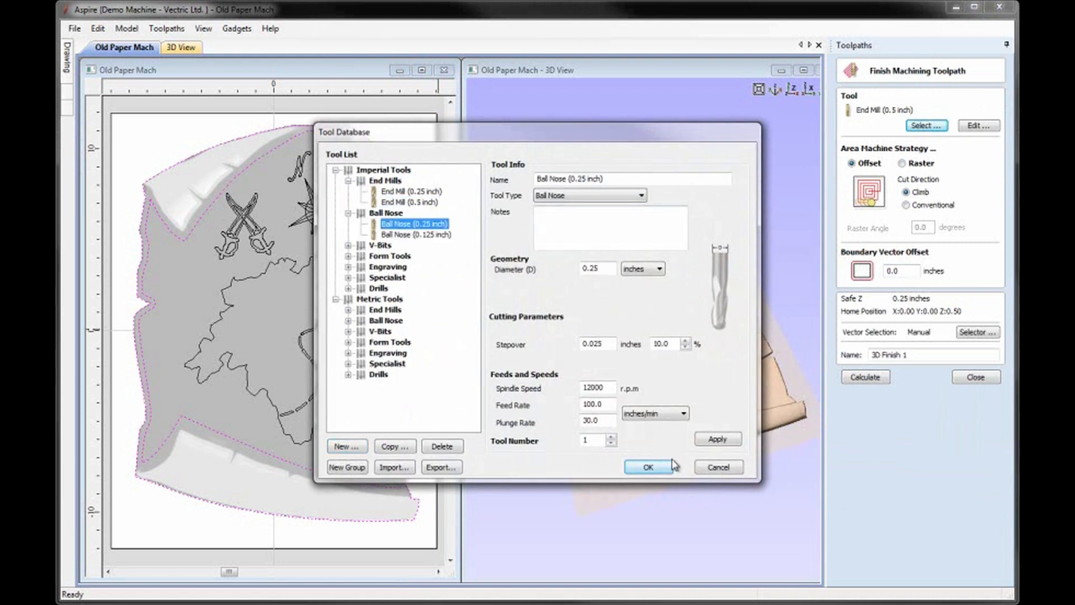
click(719, 440)
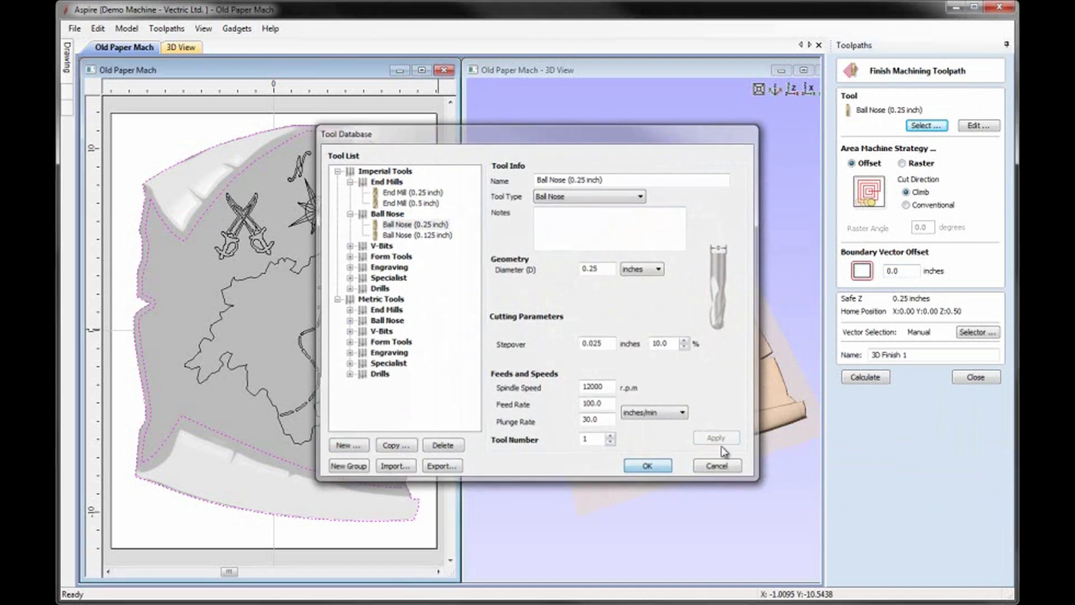
click(902, 163)
double_click(896, 270)
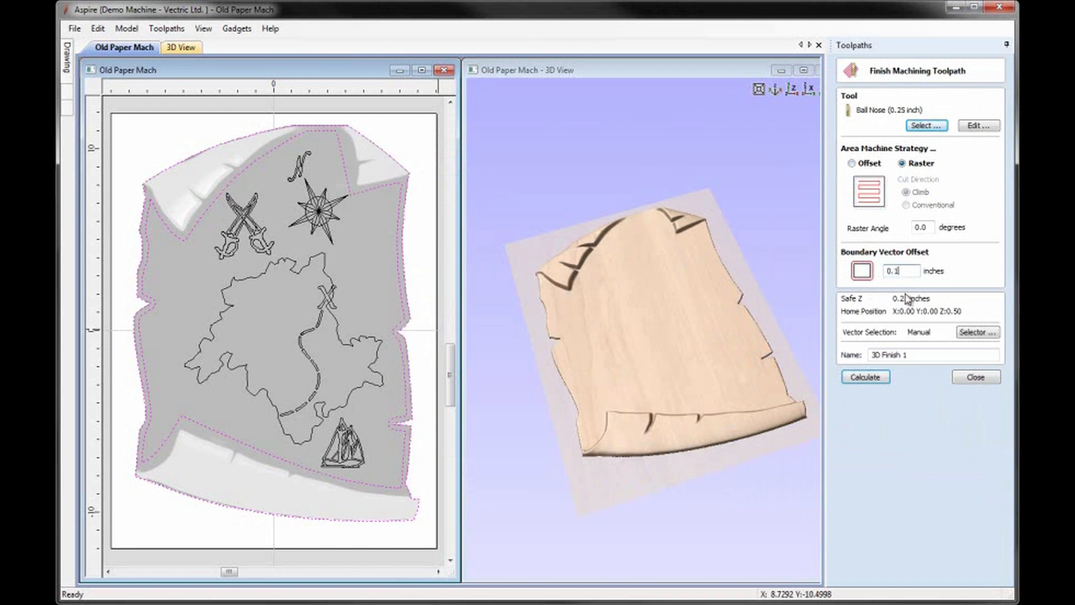
click(887, 383)
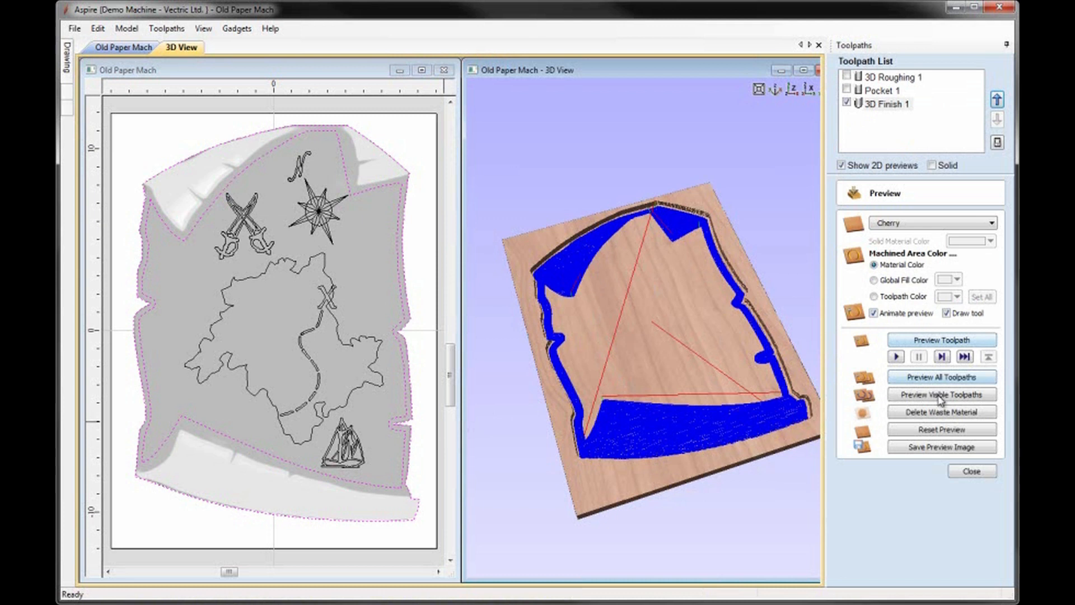
Step: Simulate the finish toolpath on the cherry block and inspect the whole carved parchment in an enlarged 3D view
click(935, 341)
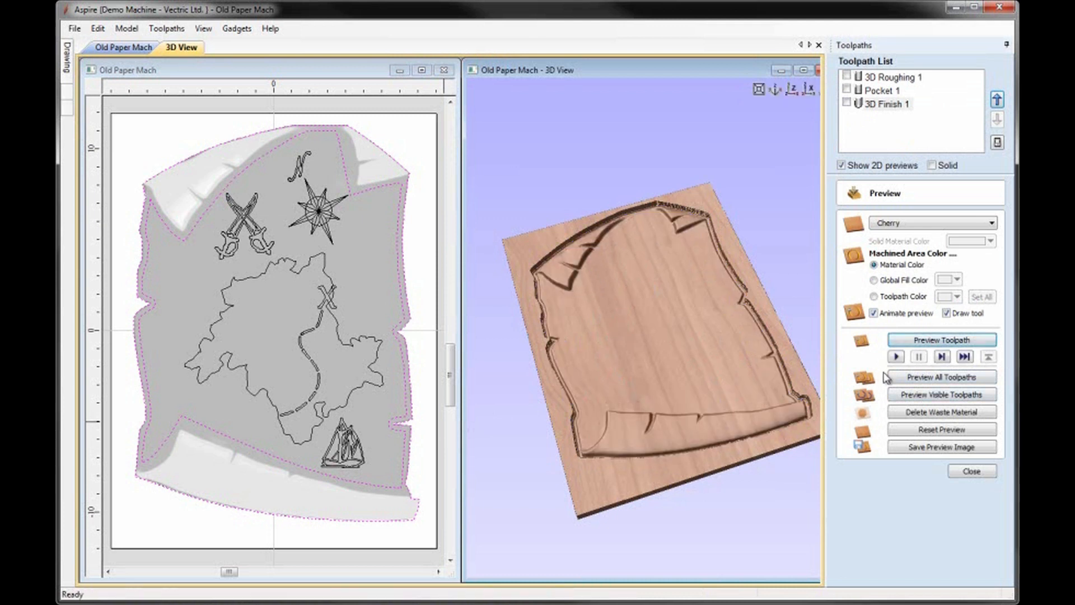
click(799, 73)
scroll(625, 384, up, 6)
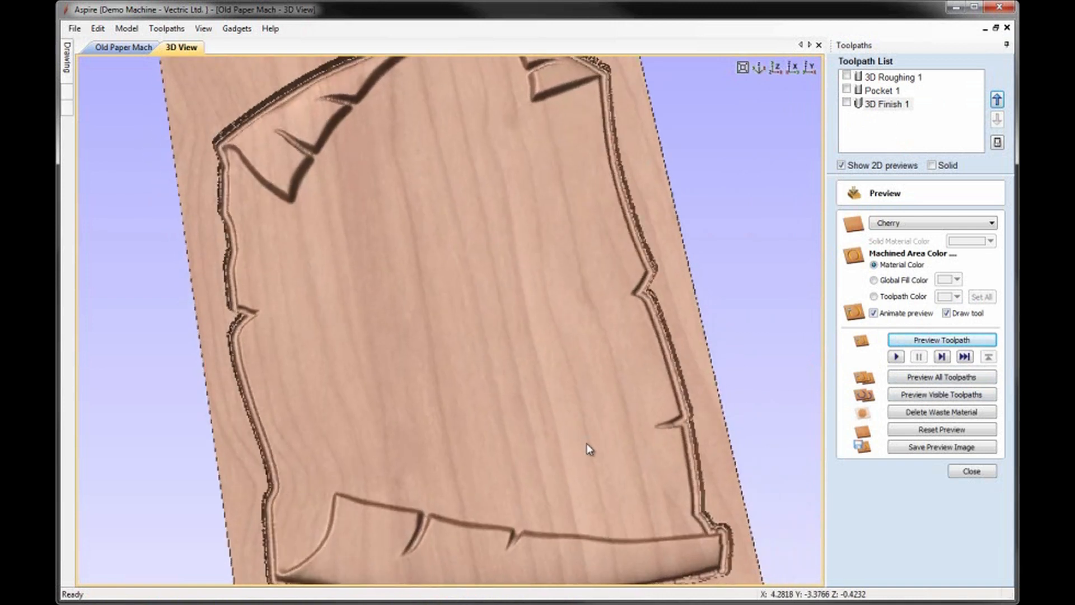
scroll(587, 447, down, 6)
drag(462, 322, 464, 267)
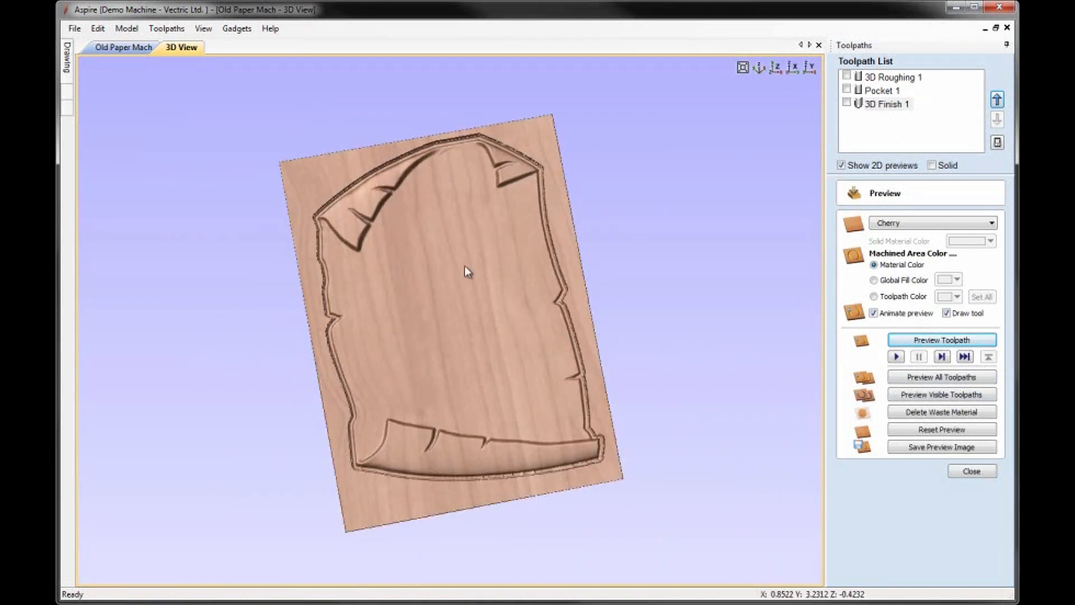
drag(447, 180, 411, 149)
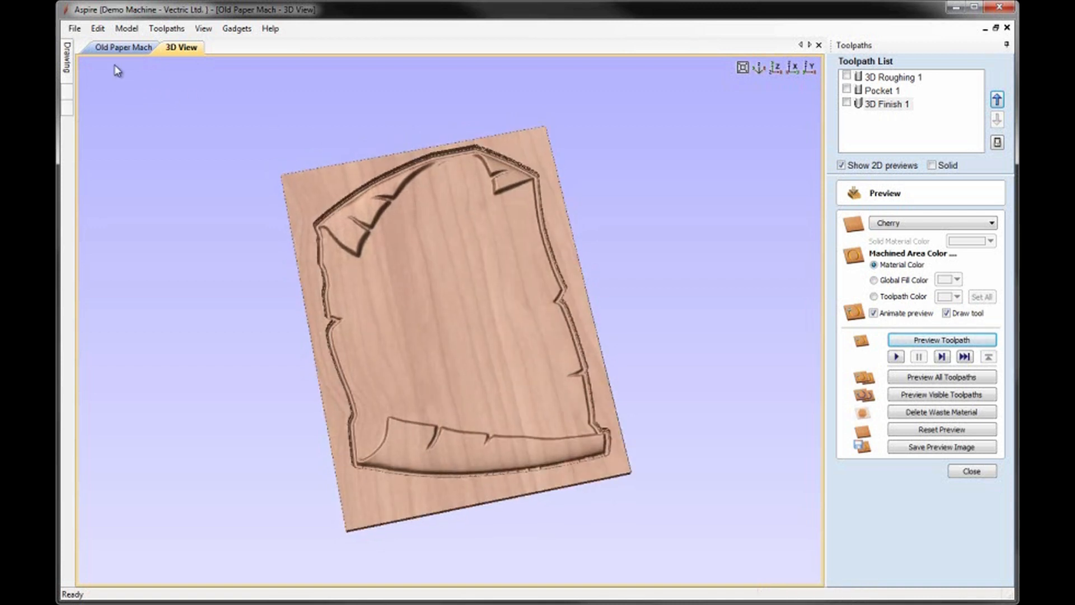
Step: Compare the 2D vectors with the carved preview and closely examine the parchment's upper edge between the two curled corners
click(125, 49)
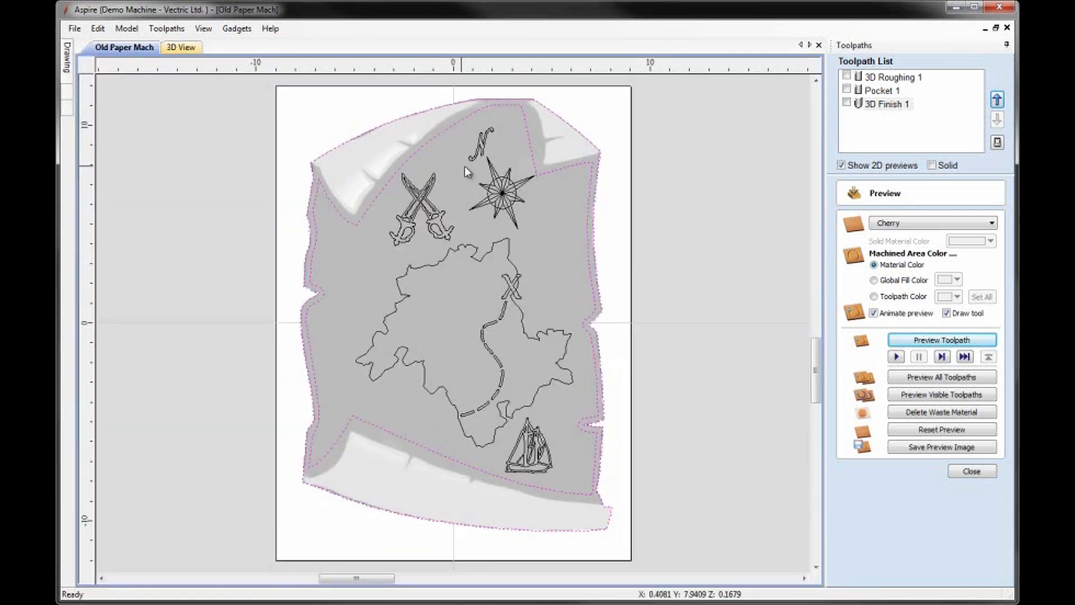
click(181, 49)
scroll(516, 295, up, 8)
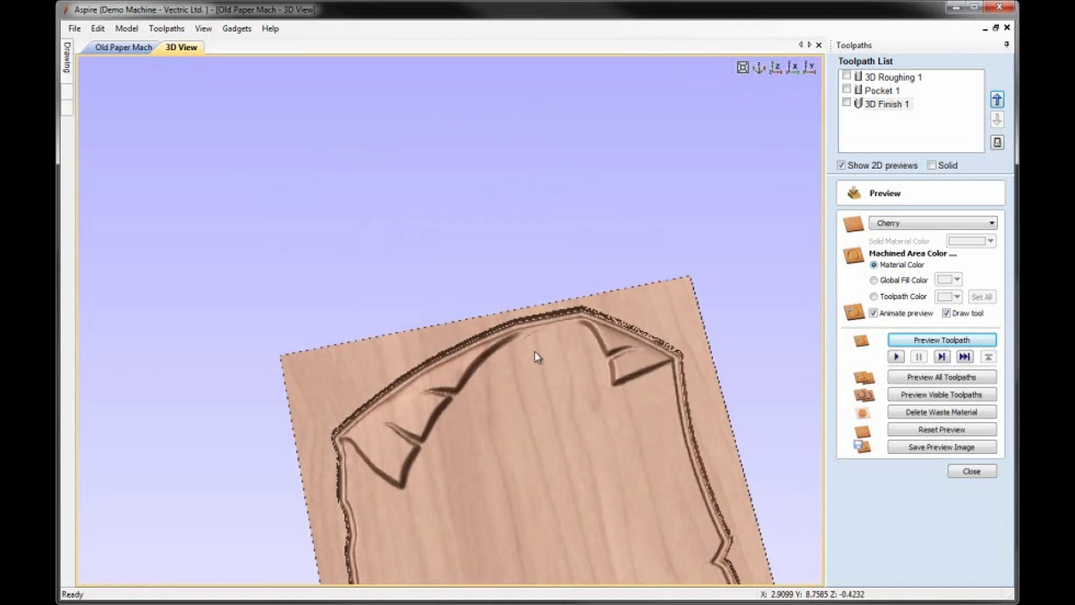
mouse_move(606, 374)
mouse_down()
mouse_move(509, 367)
mouse_move(571, 428)
mouse_move(550, 347)
mouse_move(619, 374)
mouse_up()
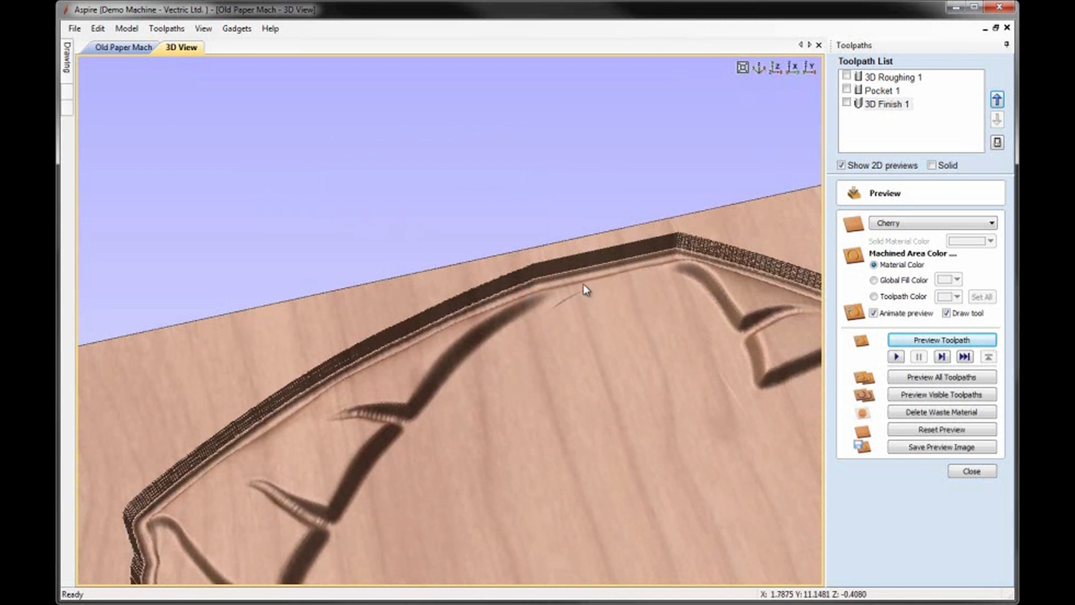
drag(660, 404, 588, 425)
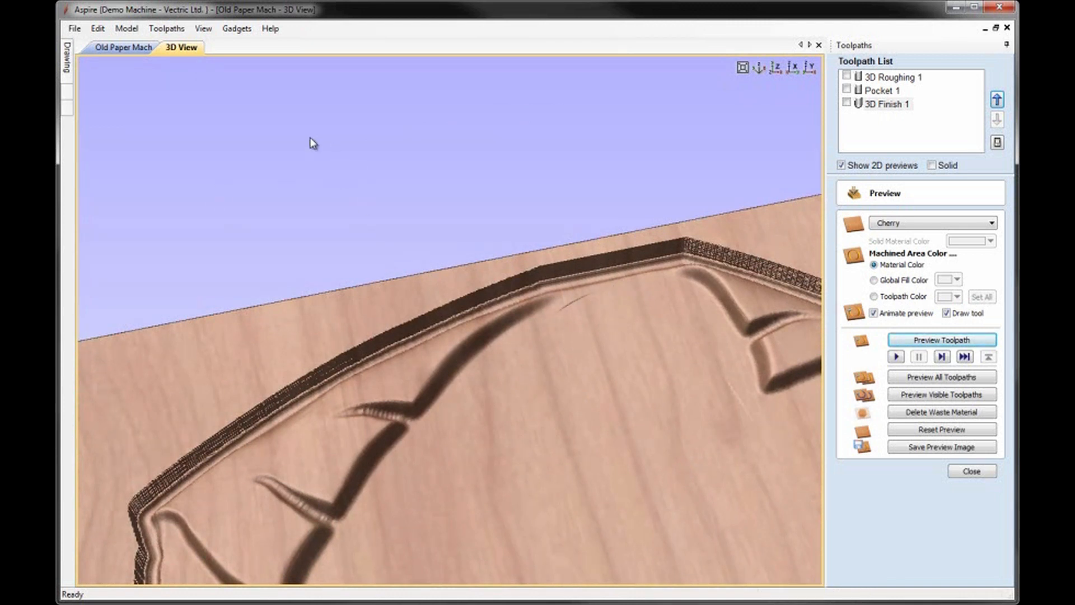
Step: Reshape the inner border by lowering its two topmost nodes, and shift the corner node beside the compass rose with a curved span above it
click(120, 48)
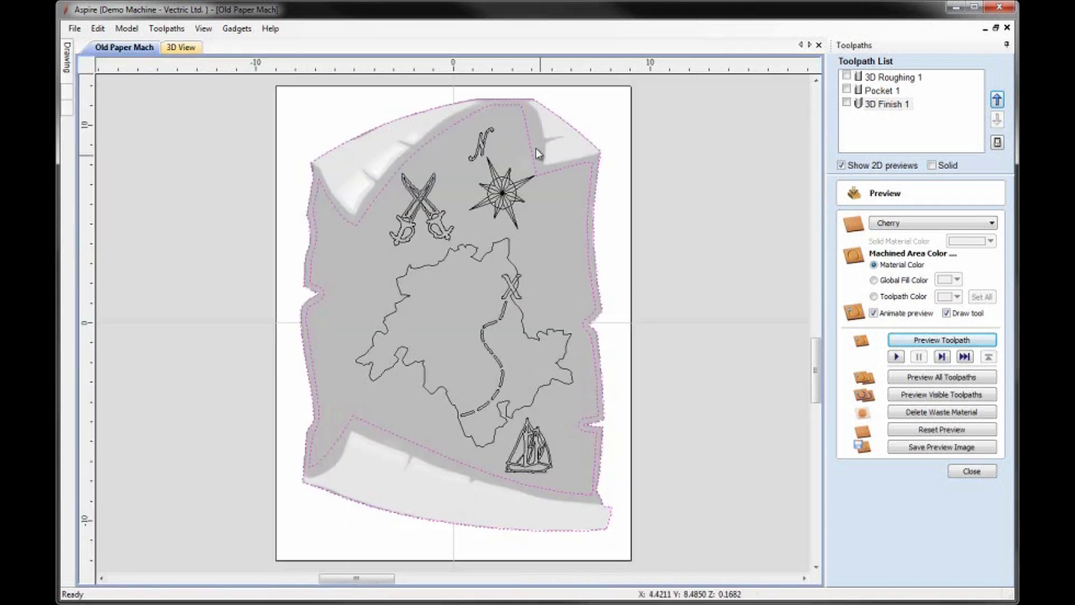
click(582, 113)
click(495, 104)
scroll(495, 112, up, 4)
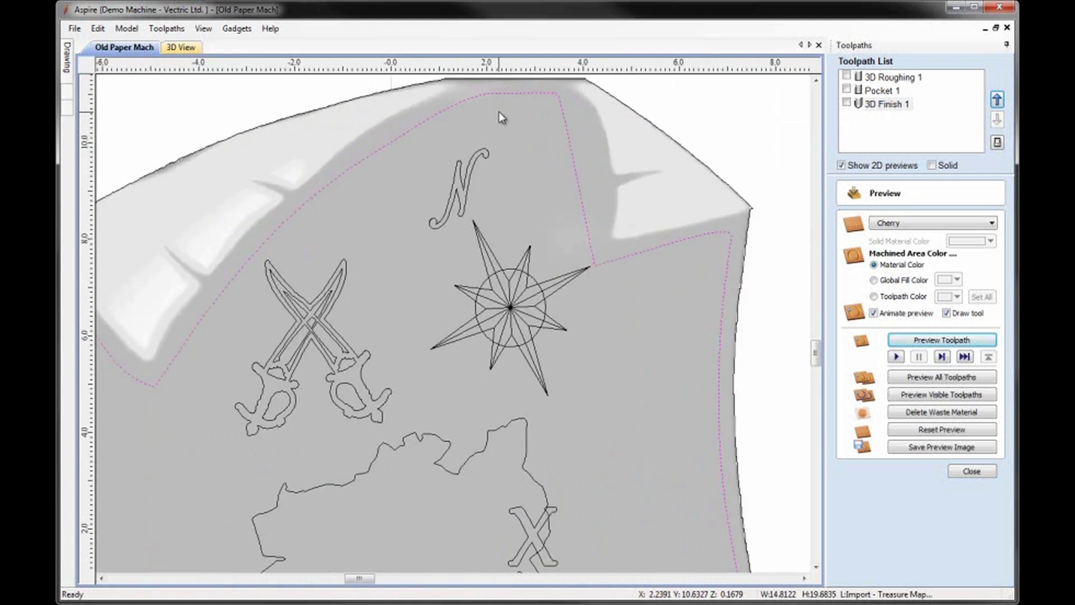
click(486, 91)
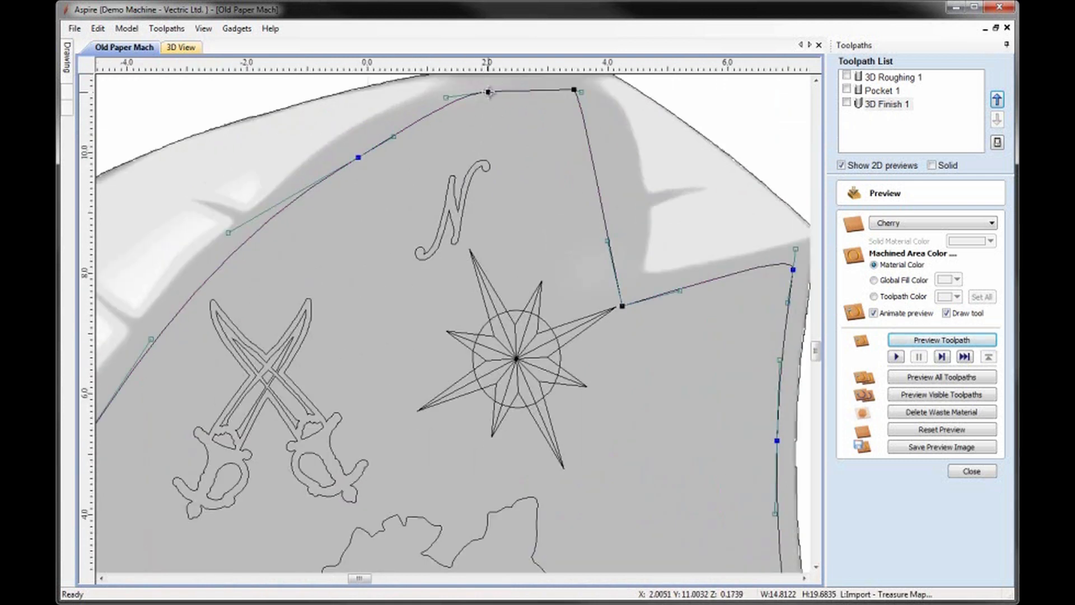
drag(486, 89, 442, 117)
drag(575, 90, 575, 106)
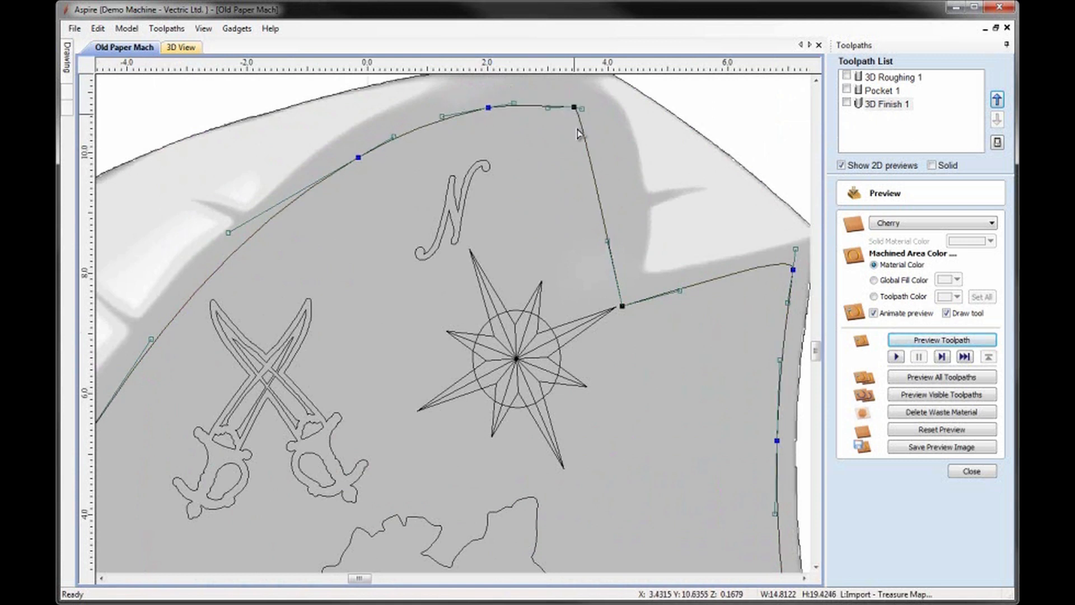
drag(622, 306, 614, 314)
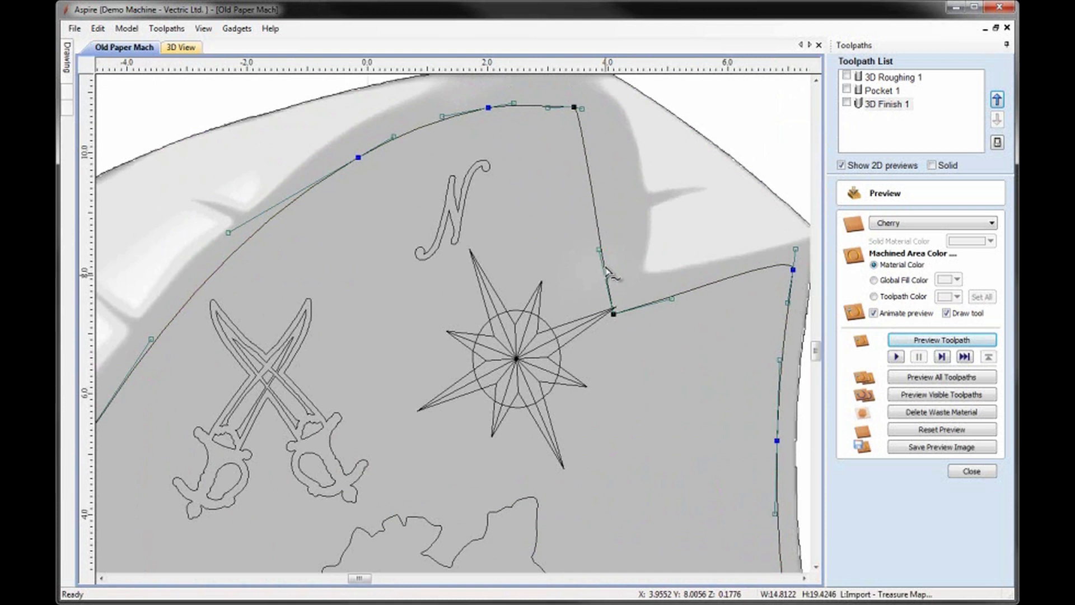
click(638, 249)
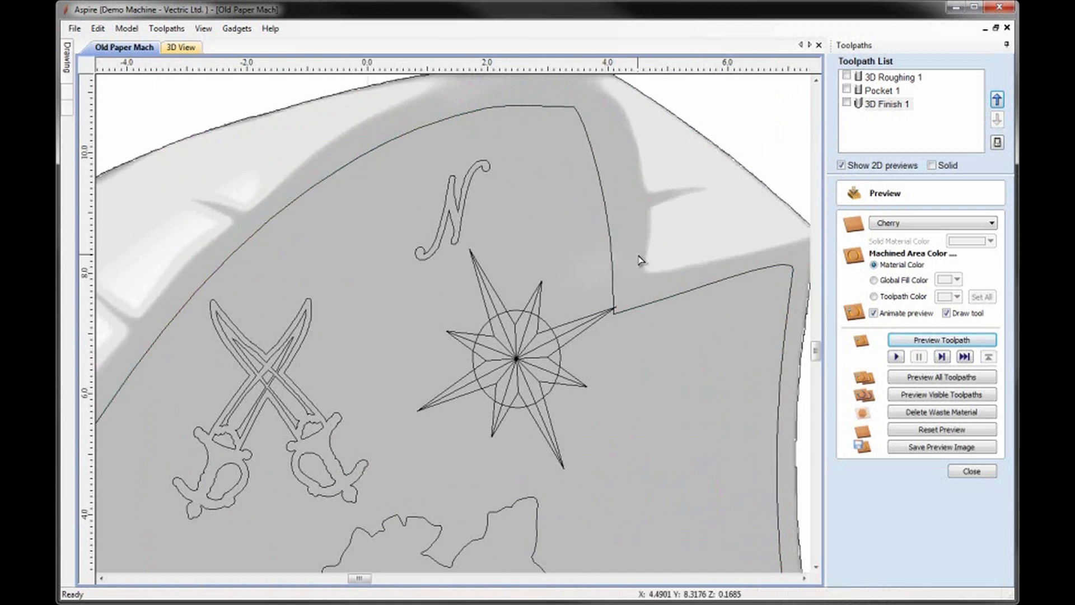
Step: Recalculate the Pocket 1 and 3D Finish 1 toolpaths from the edited inner border, keeping their existing settings
click(971, 471)
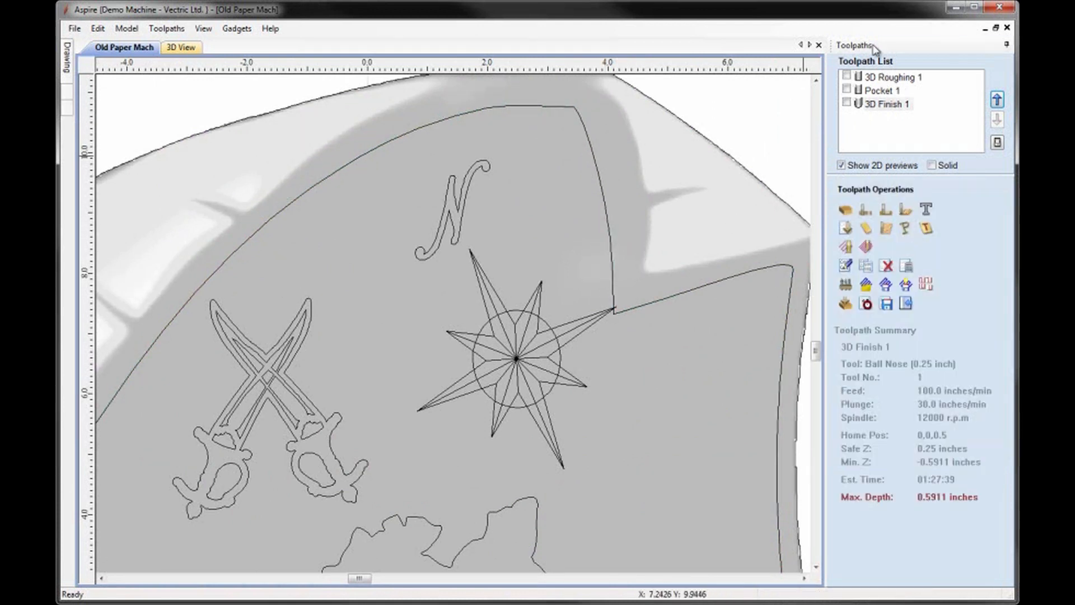
double_click(894, 91)
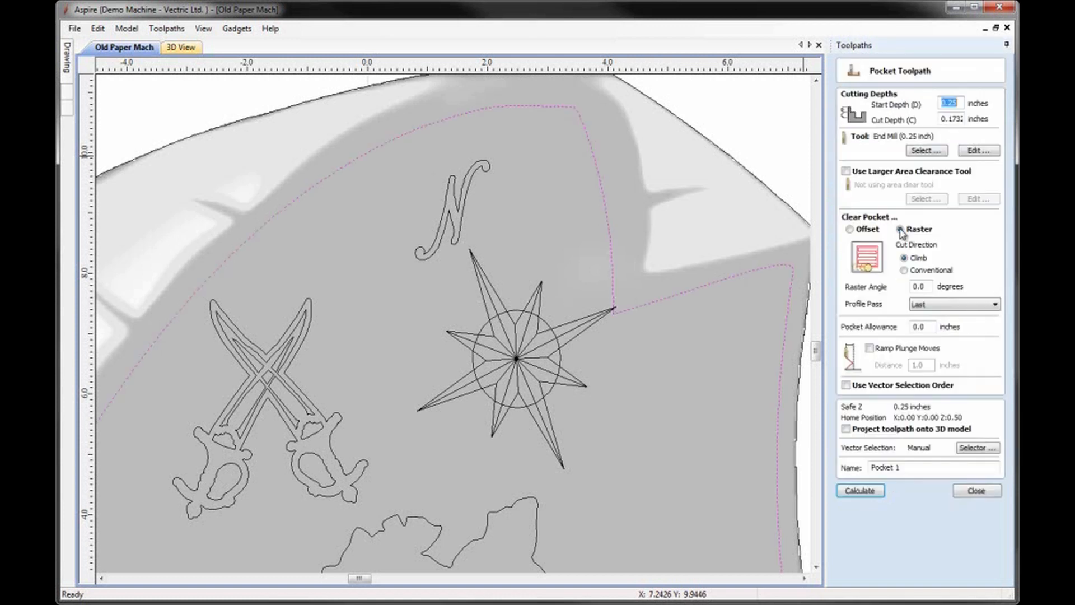
click(873, 491)
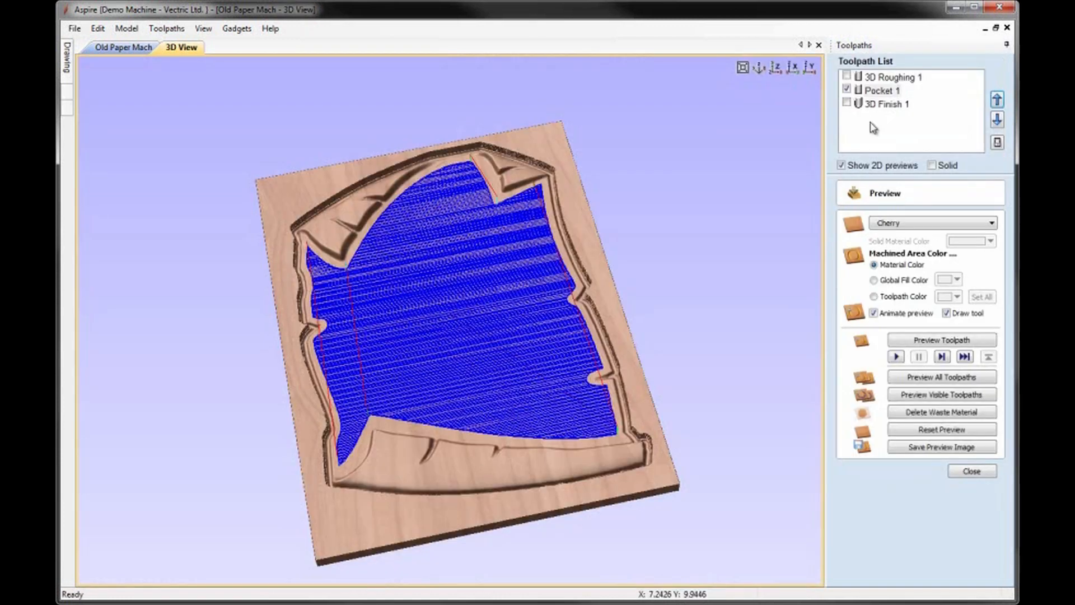
double_click(880, 105)
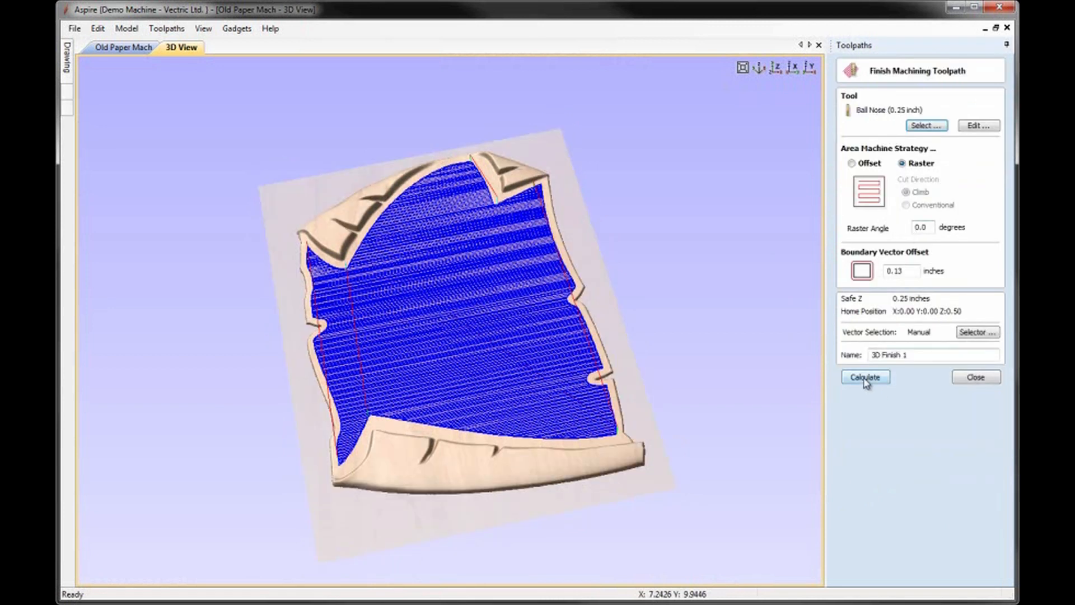
click(865, 377)
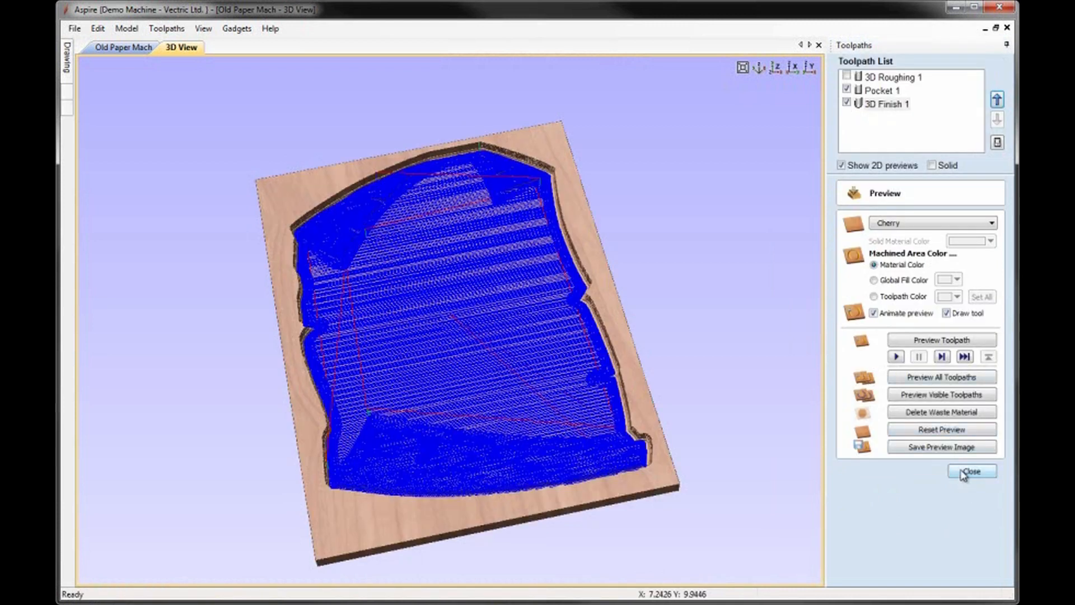
Step: Reset the material preview and simulate the 3D Roughing 1, Pocket 1 and 3D Finish 1 toolpaths in order
click(942, 430)
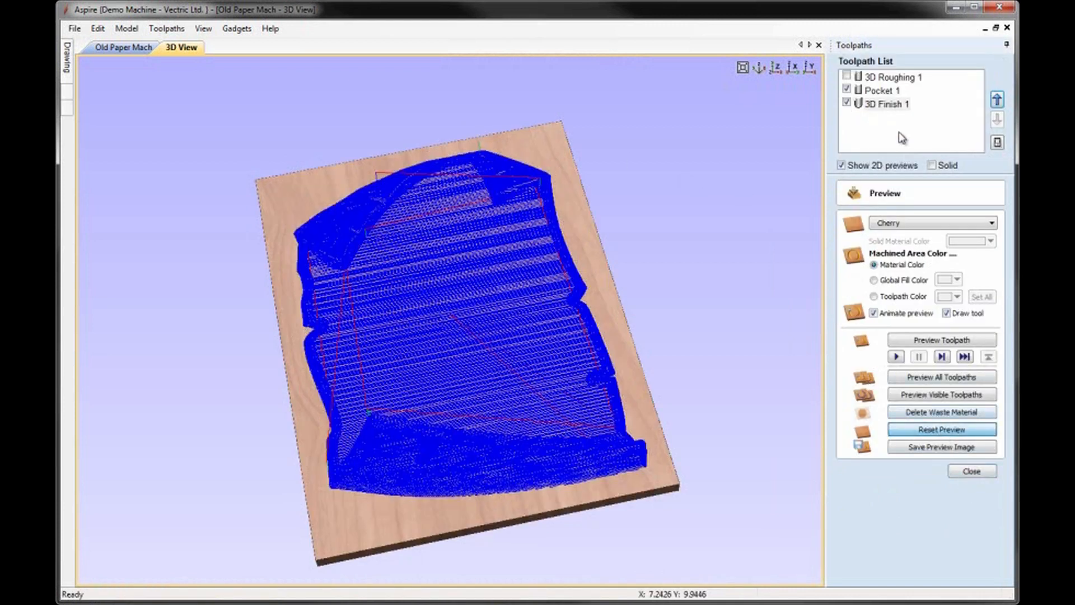
click(878, 82)
click(939, 342)
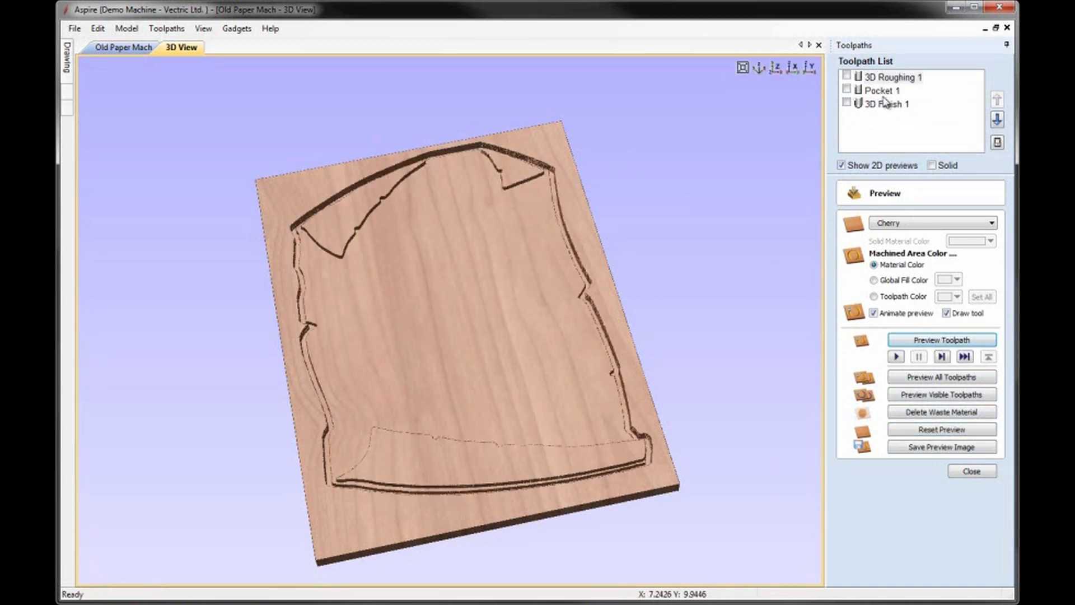
click(883, 93)
click(960, 342)
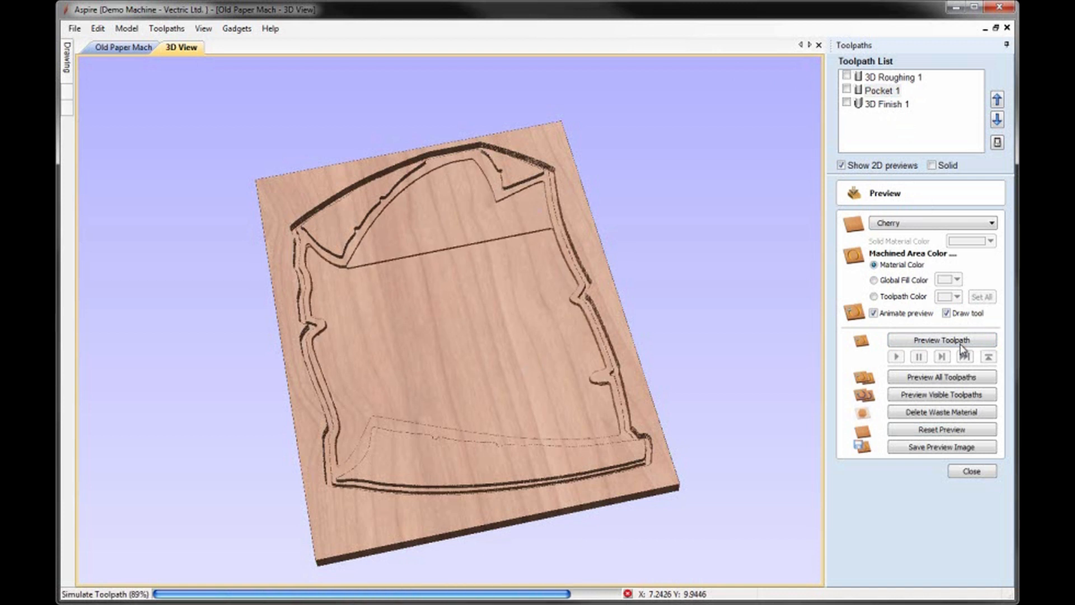
click(887, 104)
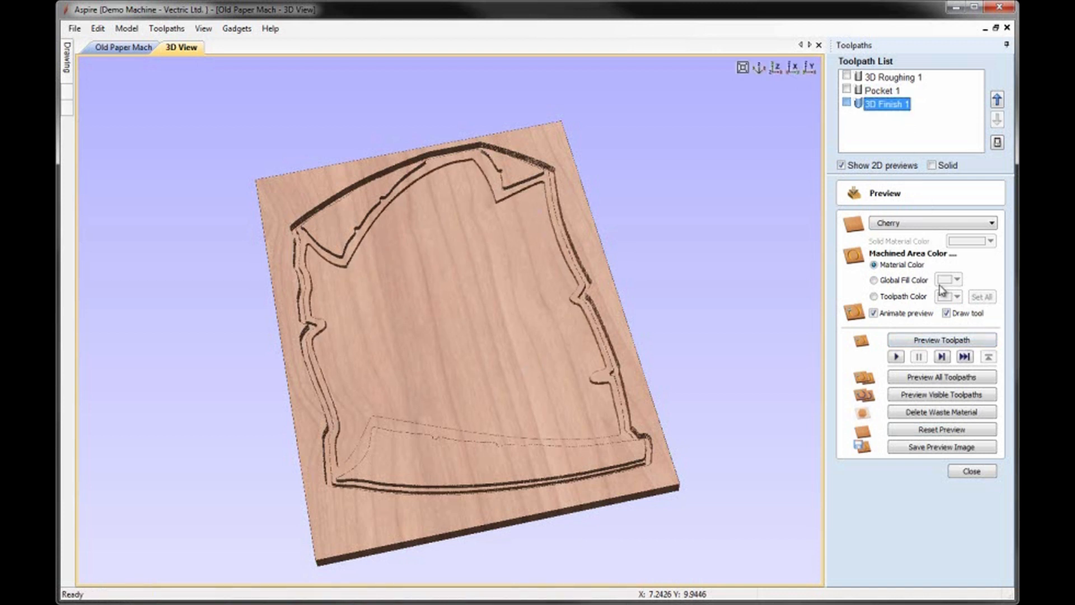
click(946, 339)
Step: Inspect the newly machined upper edge of the parchment up close and check the complete carved block
drag(433, 249, 440, 316)
middle_drag(457, 141, 492, 293)
scroll(469, 225, up, 4)
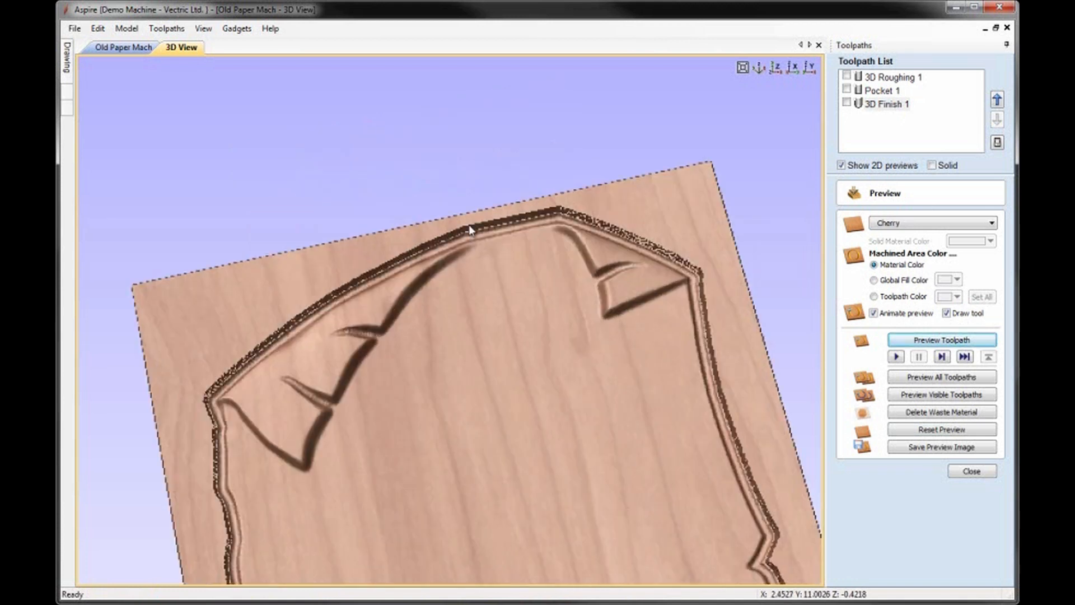
scroll(468, 224, up, 2)
scroll(491, 226, down, 6)
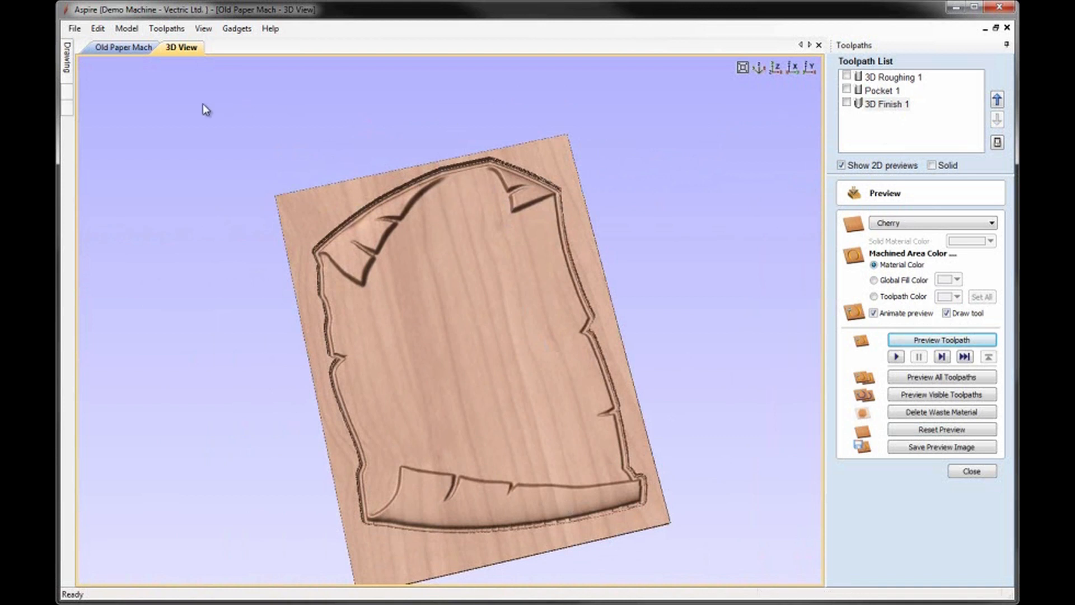
Step: Tile the 2D drawing and 3D view side by side and show the machined block straight from above
click(126, 48)
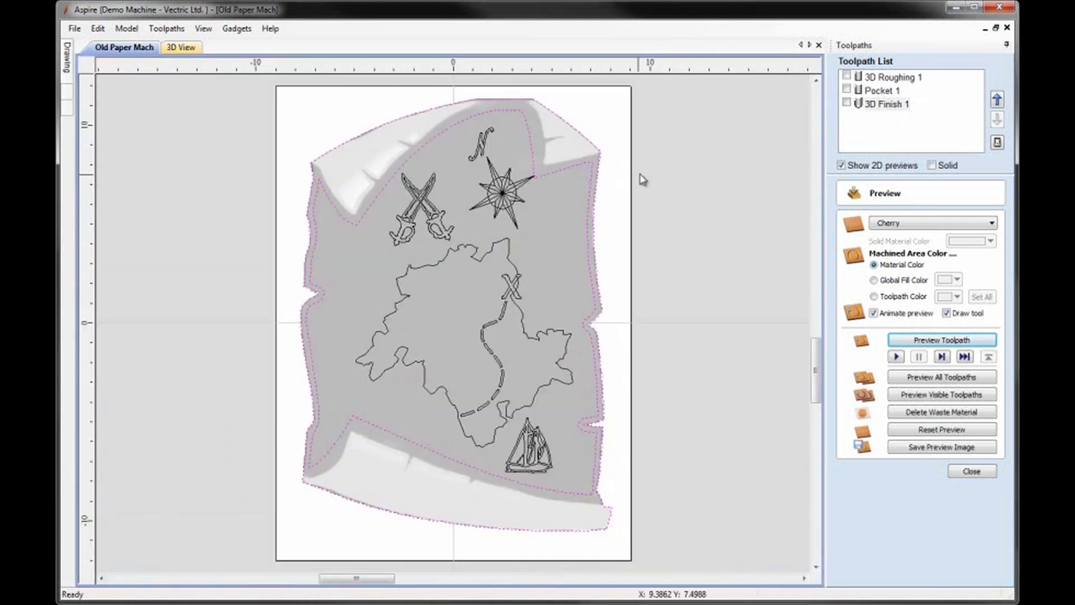
click(203, 28)
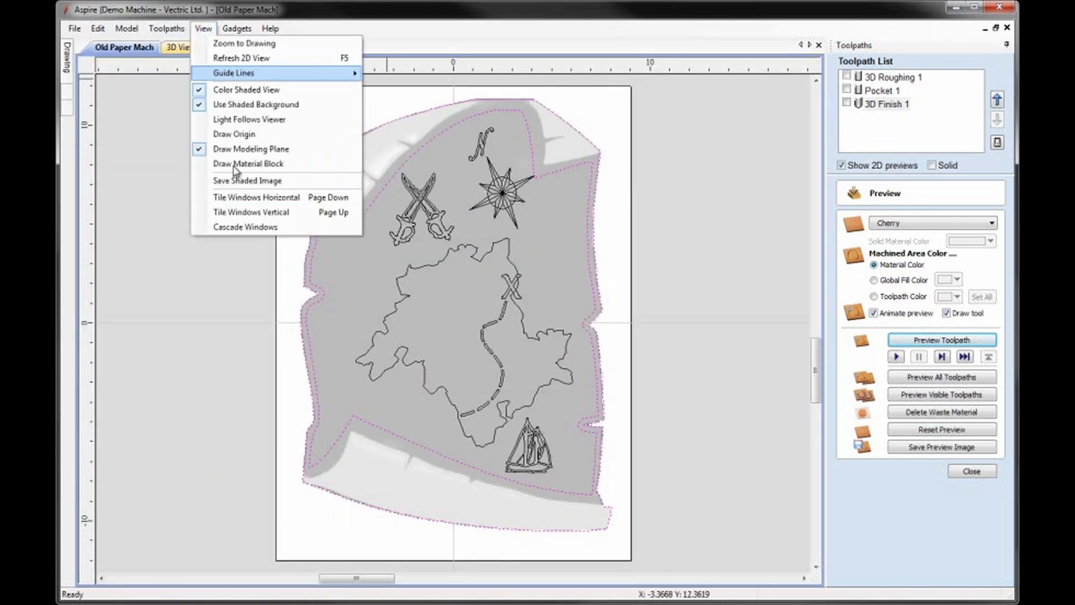
click(249, 203)
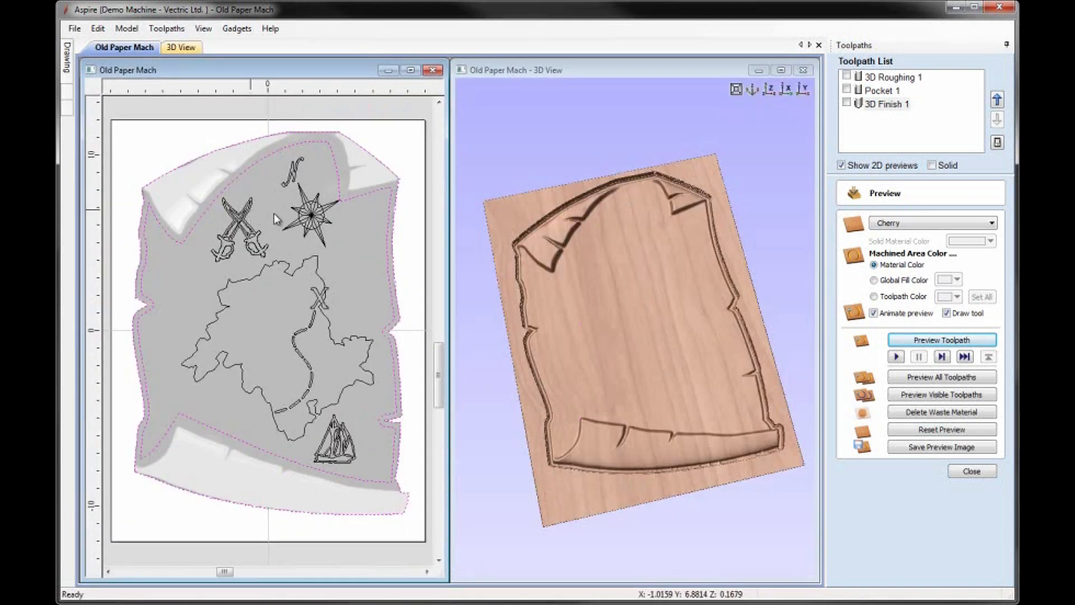
click(752, 90)
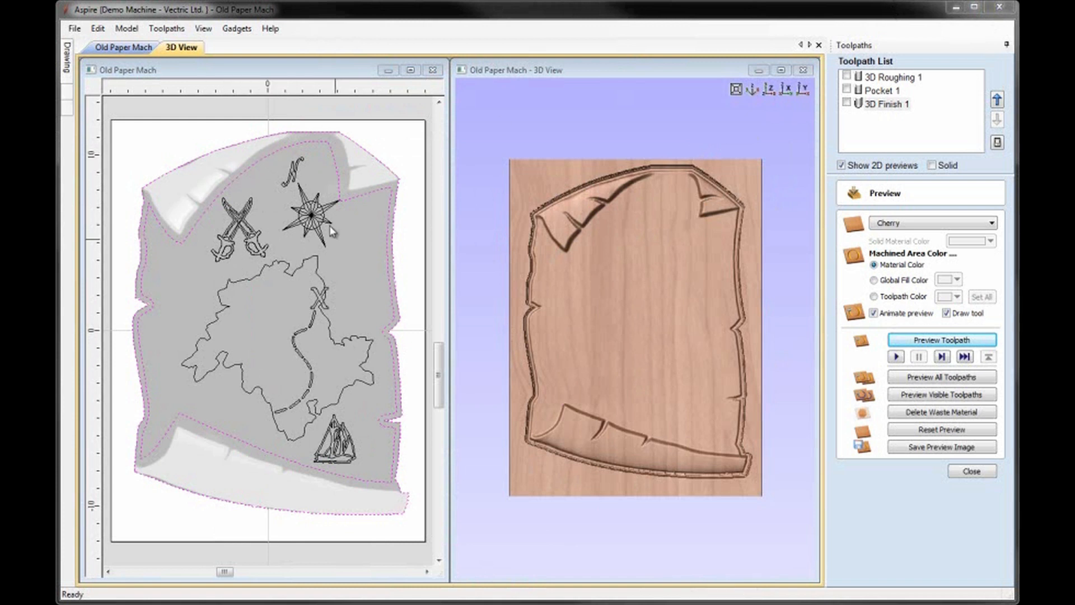
Step: Select only the map artwork vectors inside the parchment: swords, compass, N, island outline, X, route and ship, and leave the preview
click(228, 136)
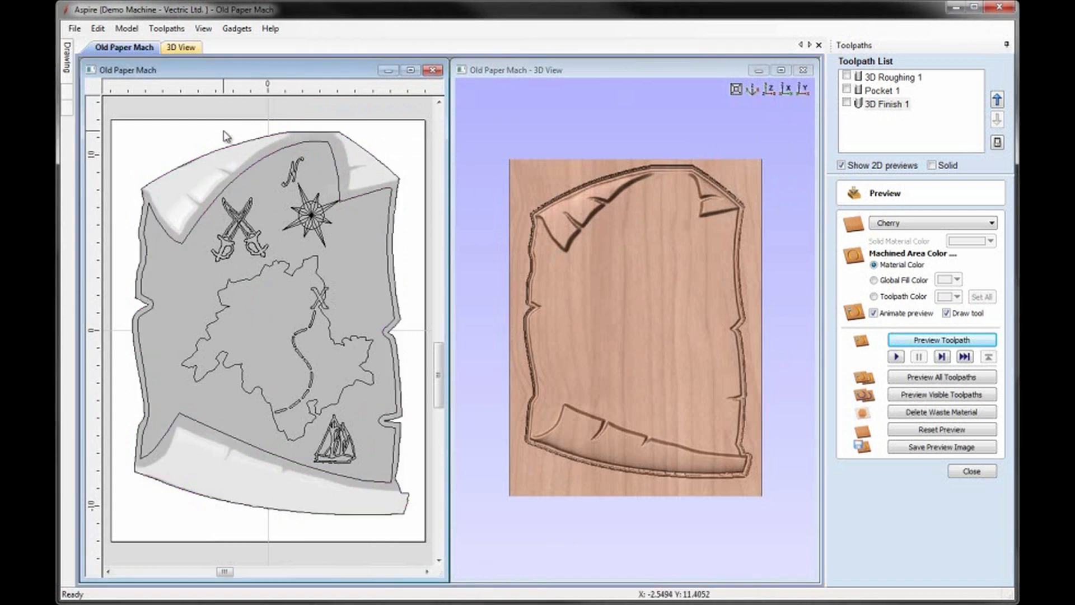
drag(181, 130, 390, 515)
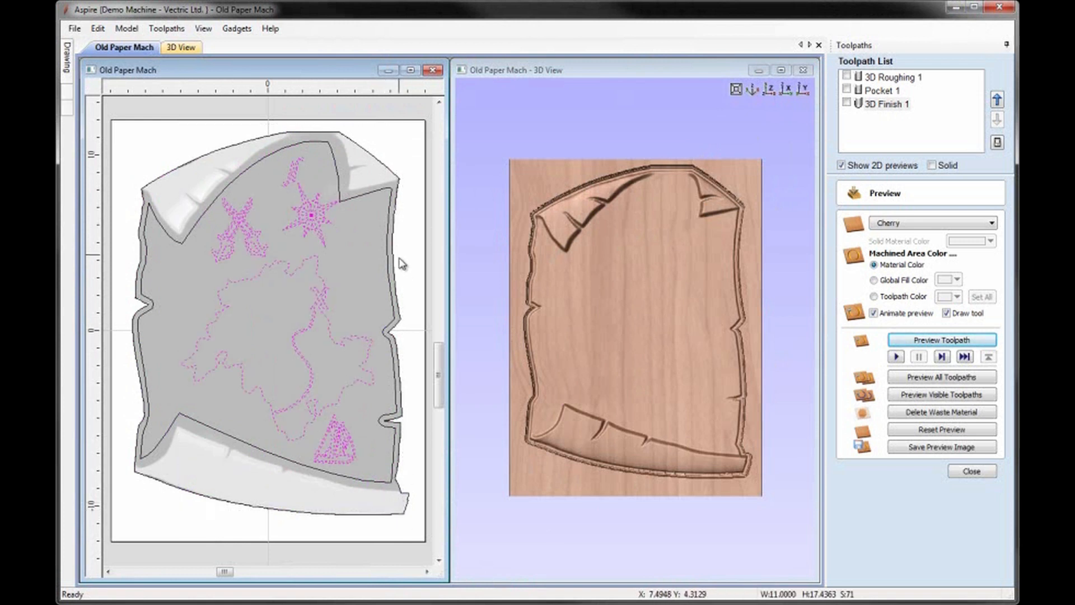
click(972, 471)
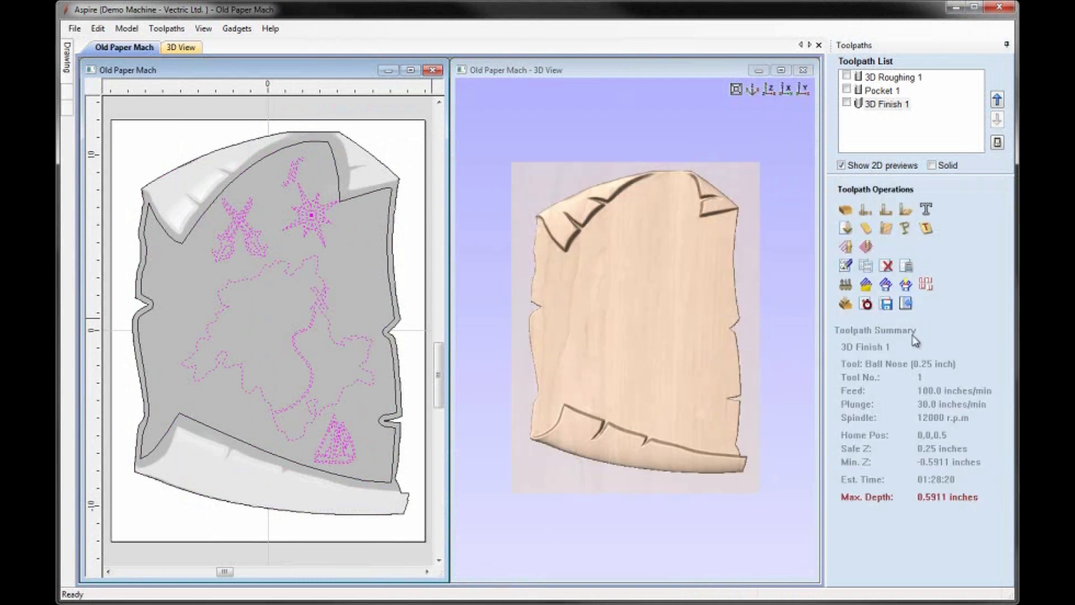
Step: Start a 2D profile toolpath on the artwork lines with a start depth of 0.4232 and a cut depth of 0.05 inches
click(865, 209)
click(856, 232)
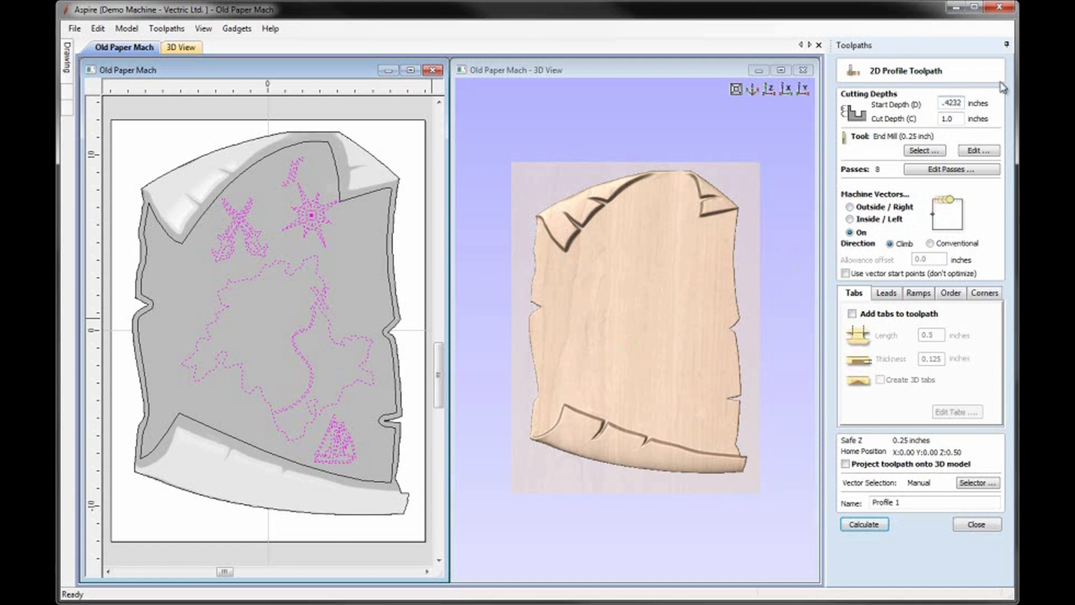
drag(957, 118, 925, 118)
text(0.05)
Step: Assign the V-Bit (60 deg 0.25") to the artwork profile and calculate the toolpath
click(919, 151)
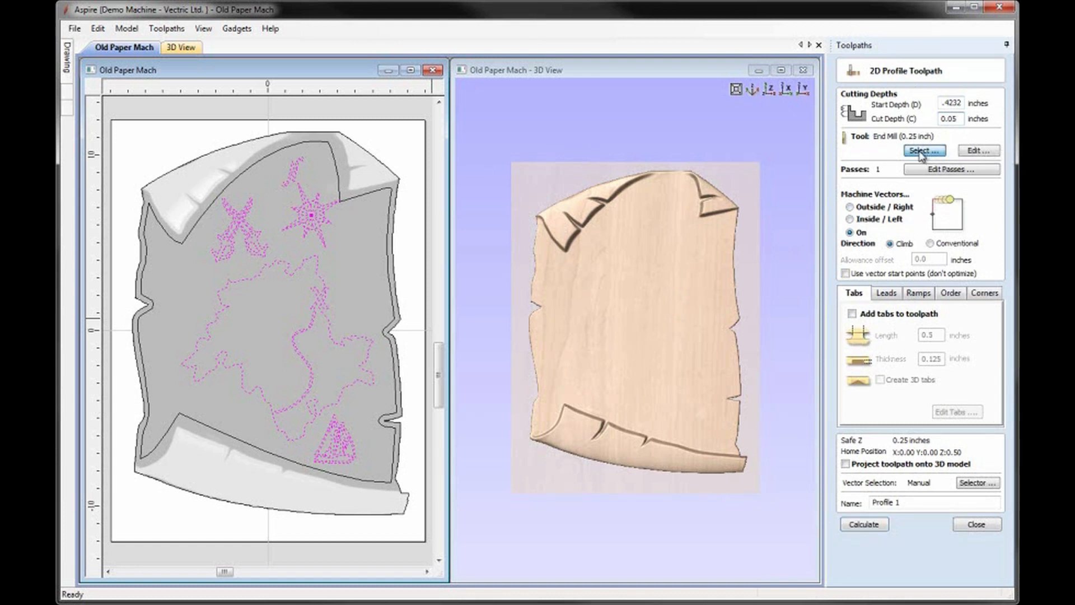
click(348, 245)
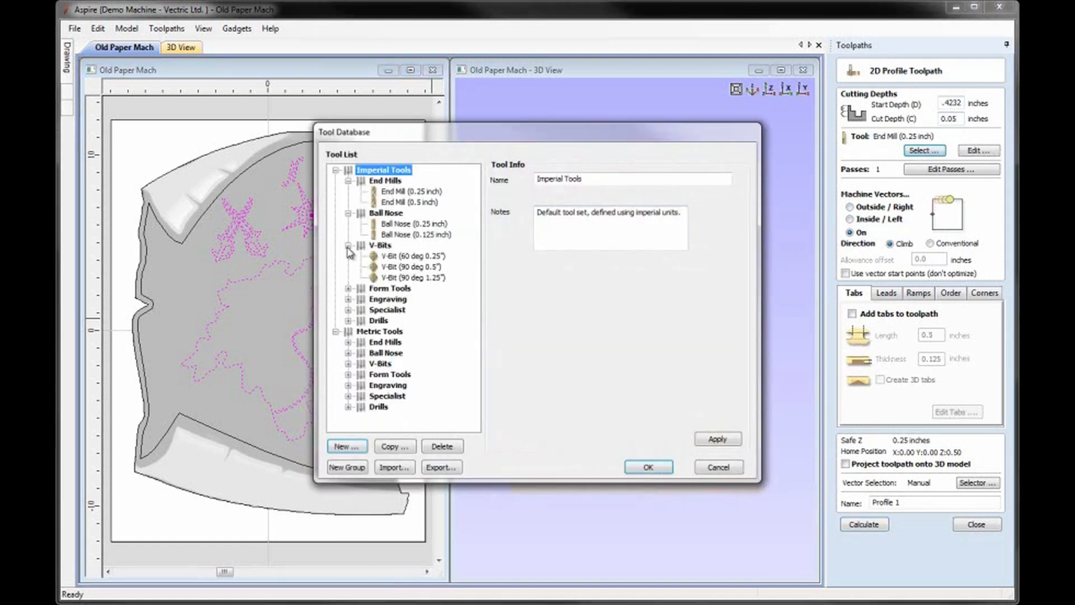
click(413, 256)
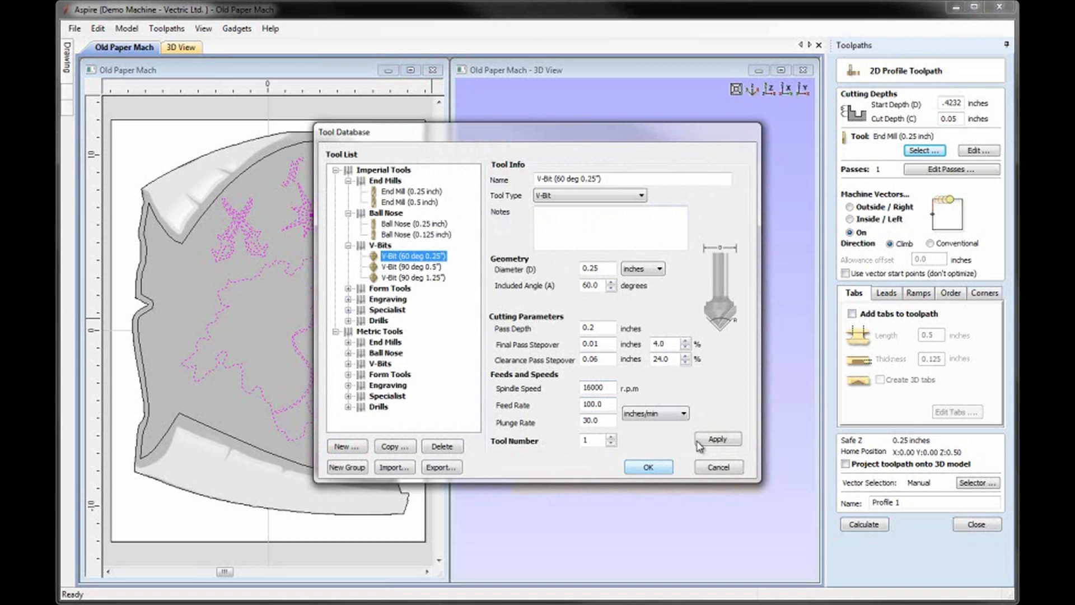
click(656, 468)
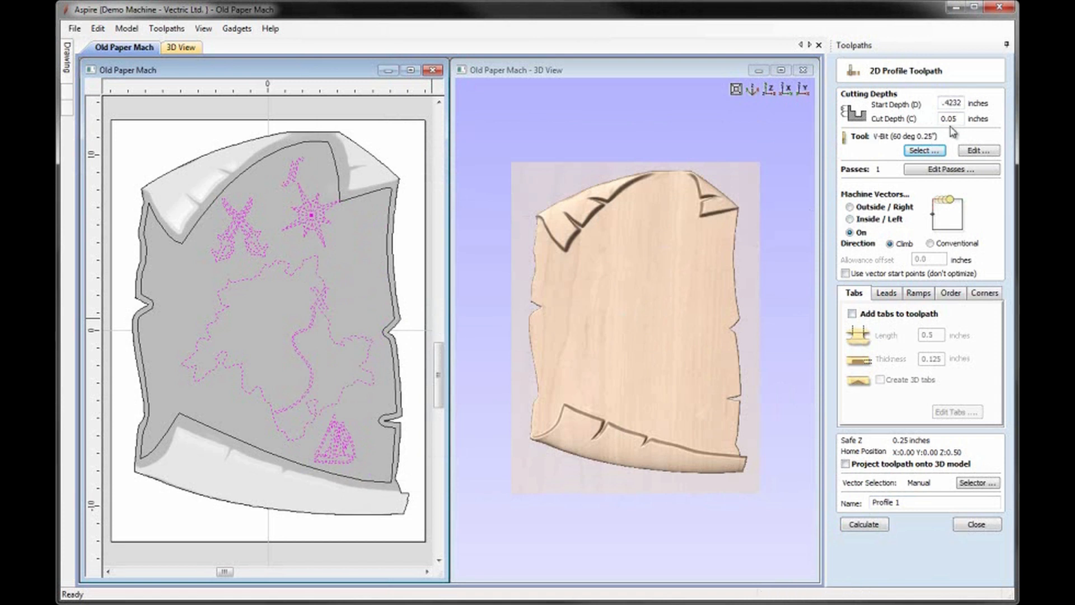
click(865, 524)
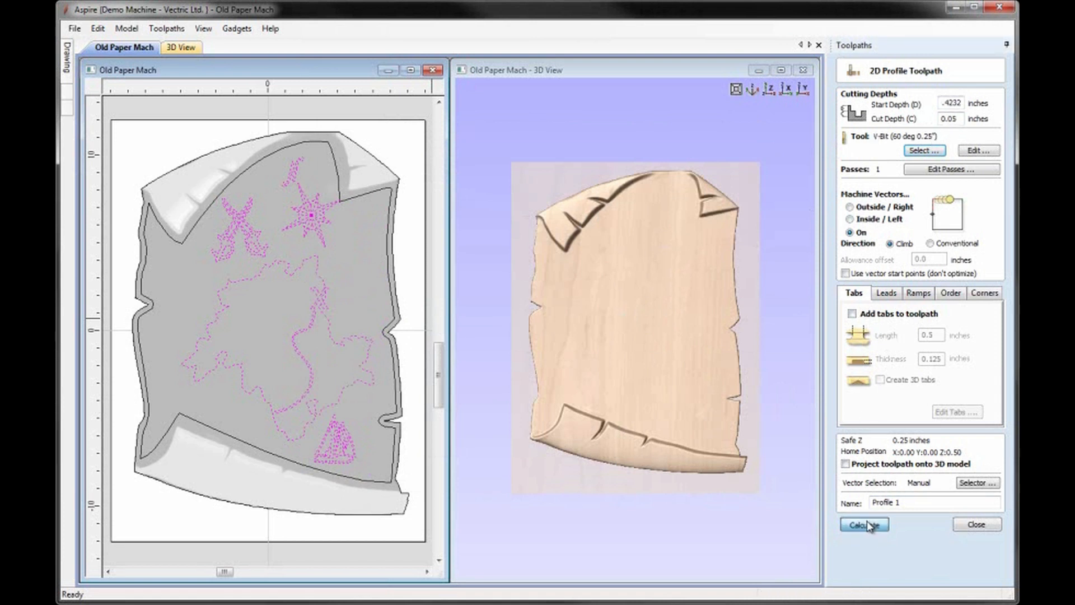
Step: Simulate the Profile 1 toolpath and inspect the engraved artwork up close
click(929, 340)
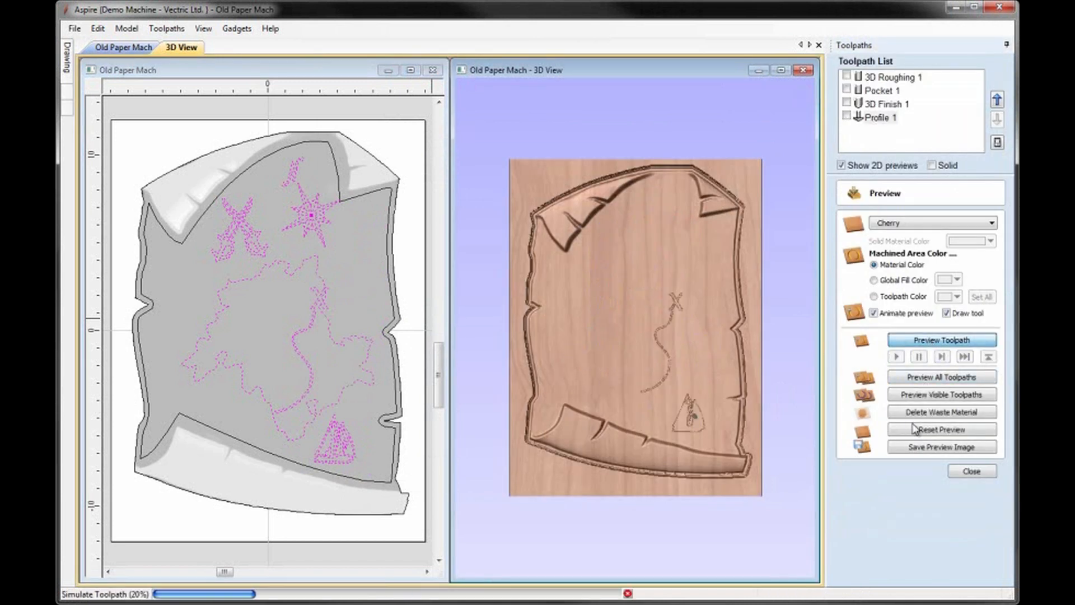
drag(693, 437, 656, 362)
scroll(653, 256, up, 5)
scroll(666, 316, down, 2)
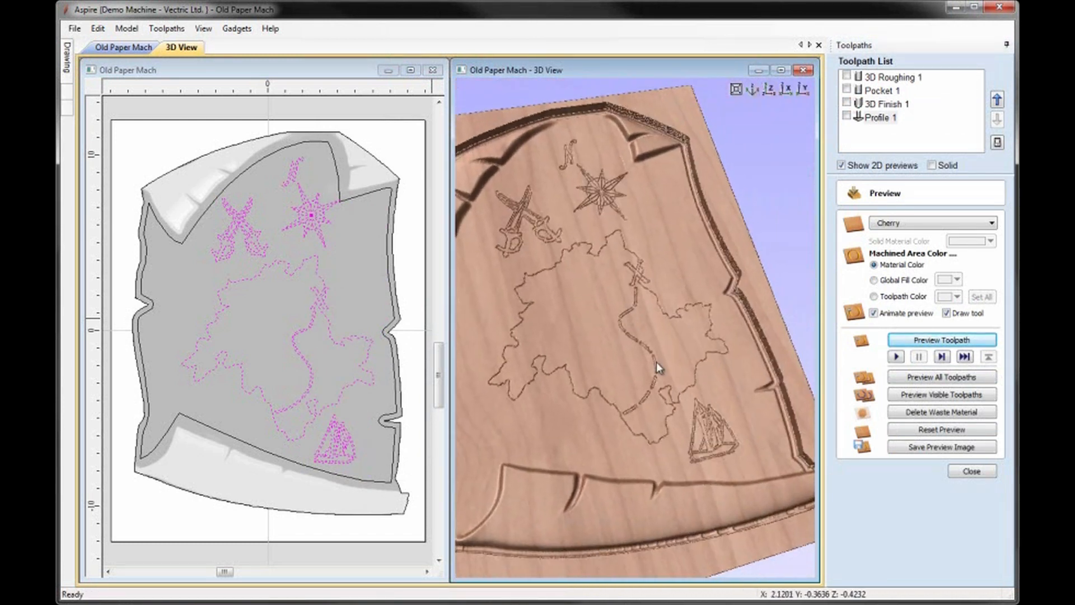
Step: Recalculate Profile 1 with a cut depth of 0.08 inches and preview the deeper engraving
double_click(880, 117)
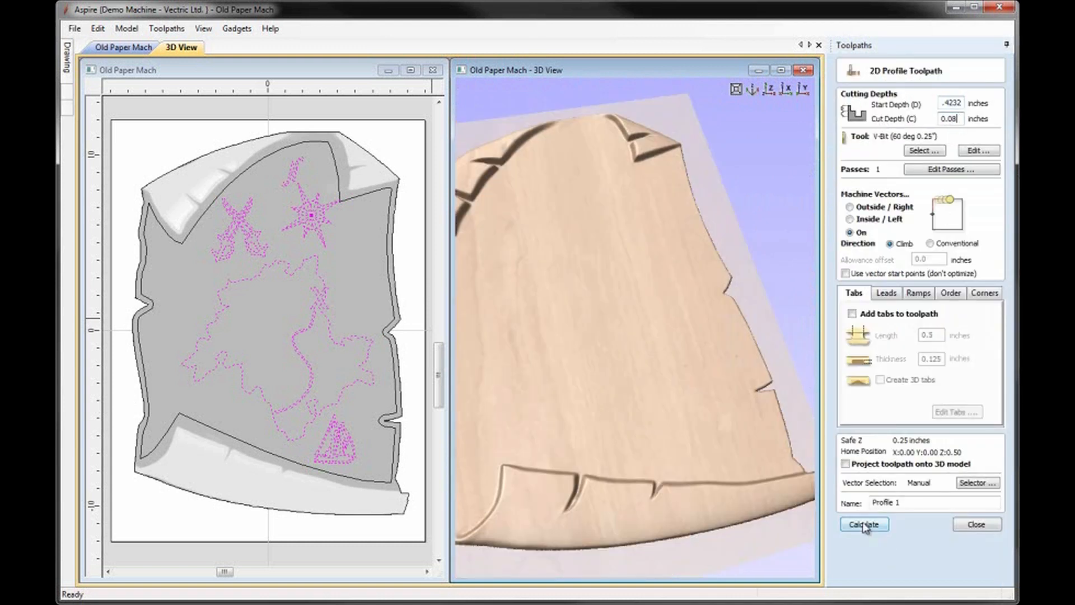
click(867, 524)
click(944, 341)
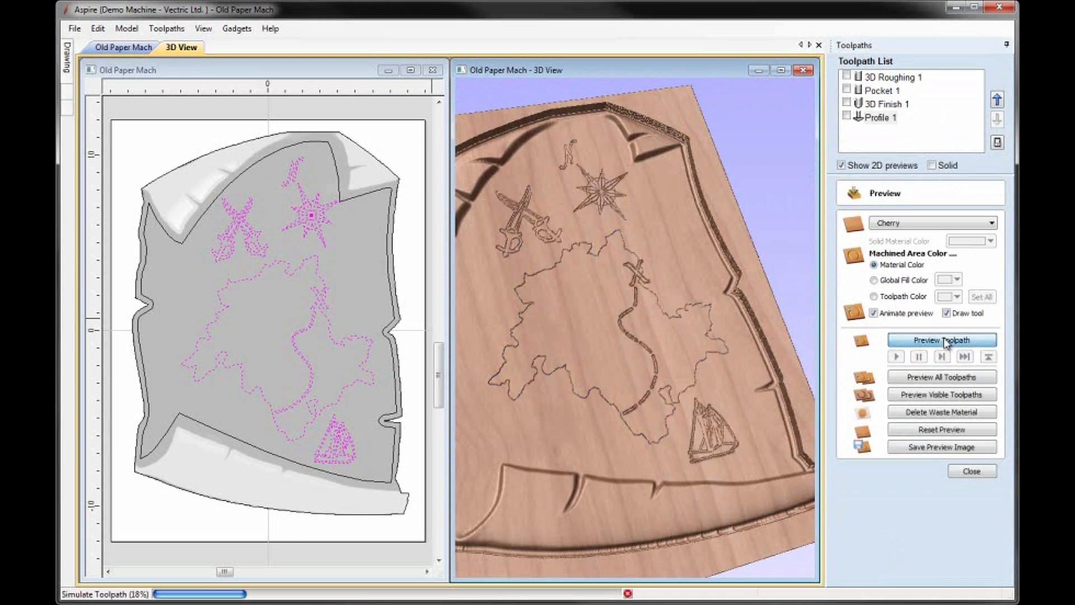
drag(619, 338, 614, 263)
scroll(677, 236, down, 3)
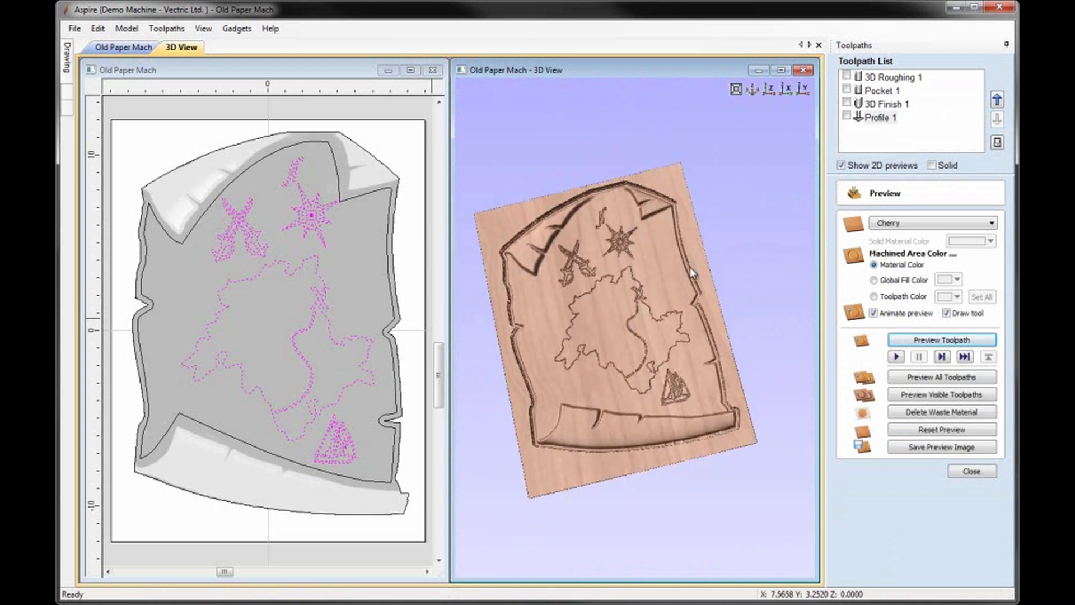
drag(689, 267, 561, 229)
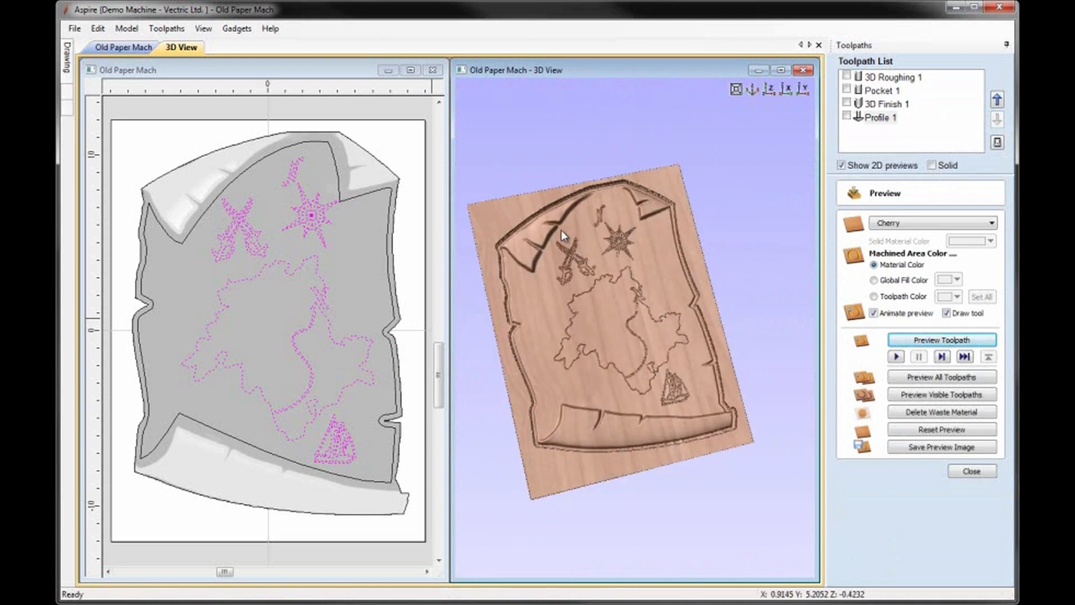
Step: Start a 2D profile toolpath on the parchment's outer border with a start depth of 0.0 and a cut depth of 0.75 inches
click(372, 158)
click(972, 472)
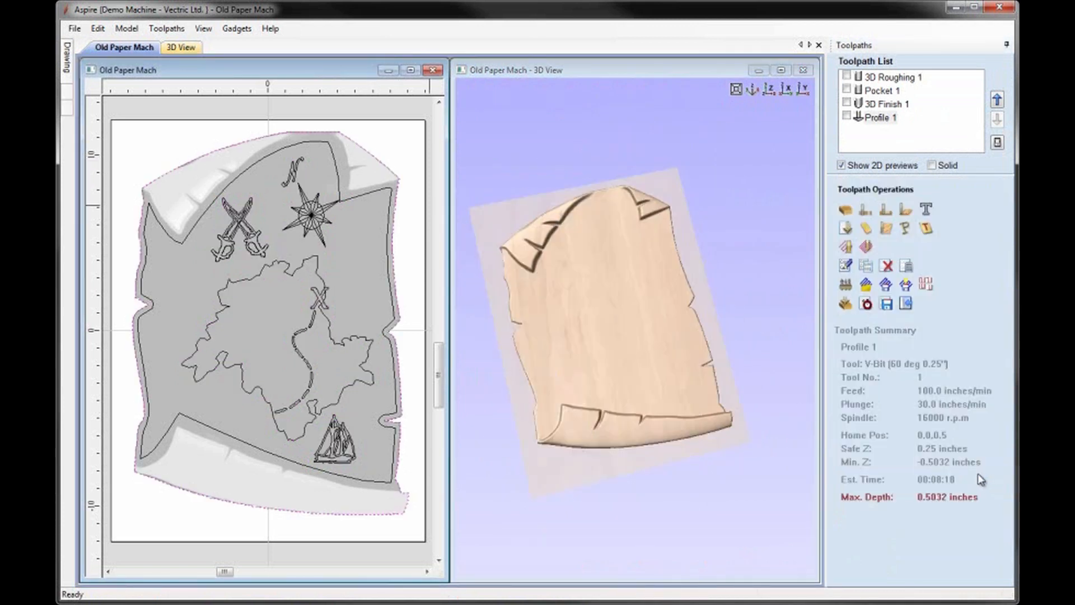
click(865, 211)
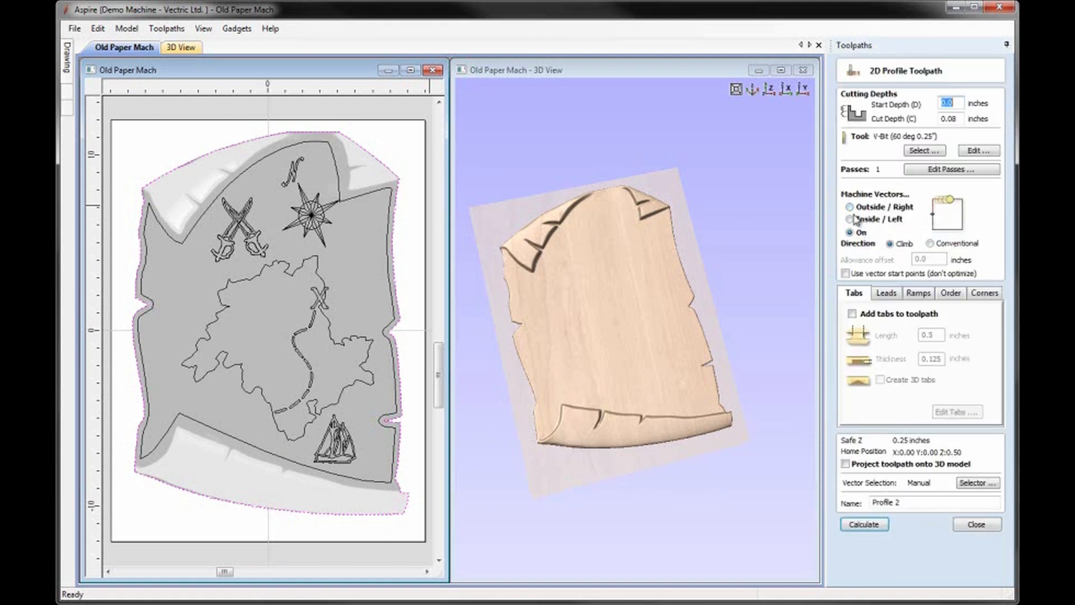
double_click(958, 119)
text(0.75)
Step: Give the border profile the End Mill (0.25 inch), machine outside the vector and calculate the toolpath
click(923, 150)
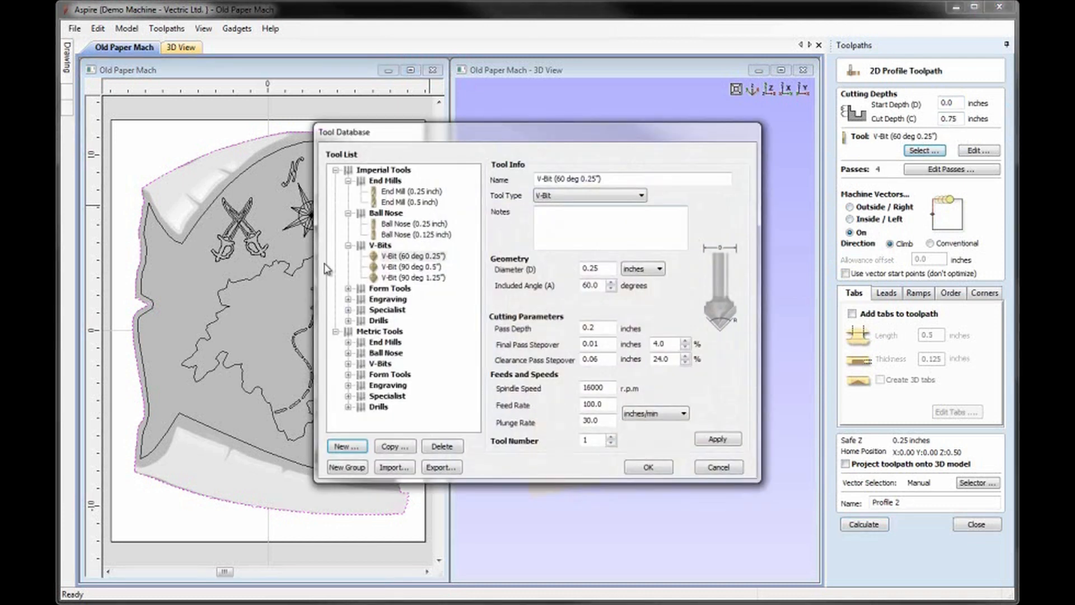
double_click(396, 192)
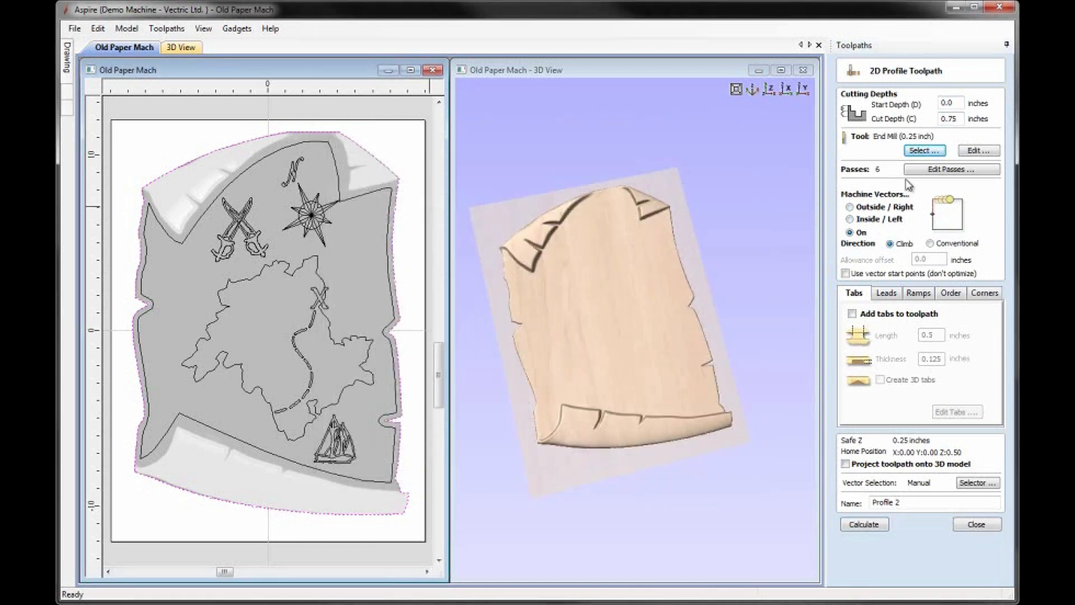
click(850, 207)
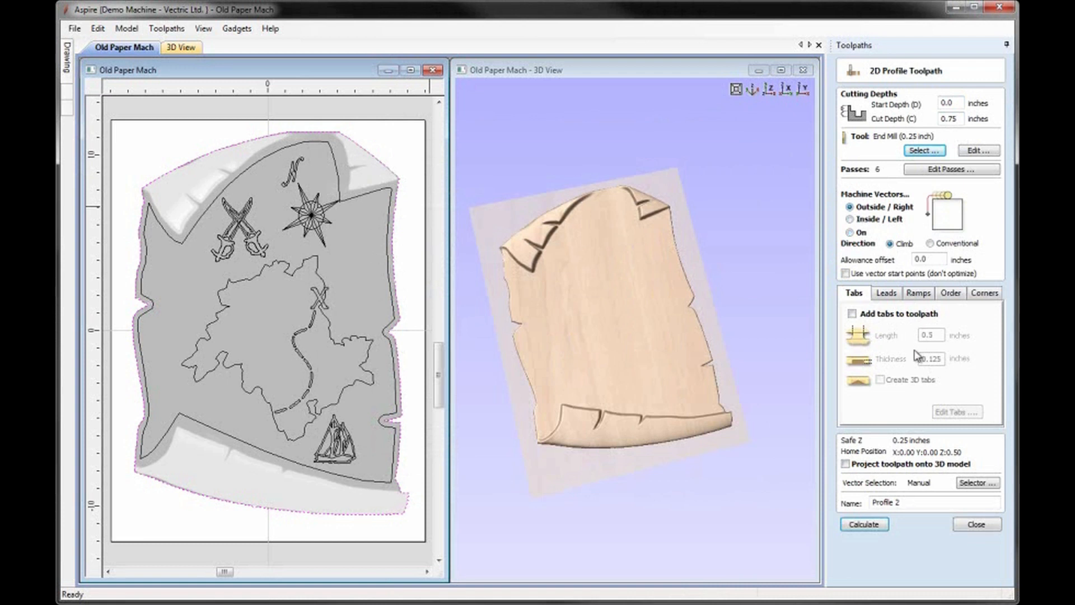
click(864, 524)
Step: Simulate the Profile 2 cutout, delete the waste material and inspect the finished parchment in an enlarged 3D view
click(926, 342)
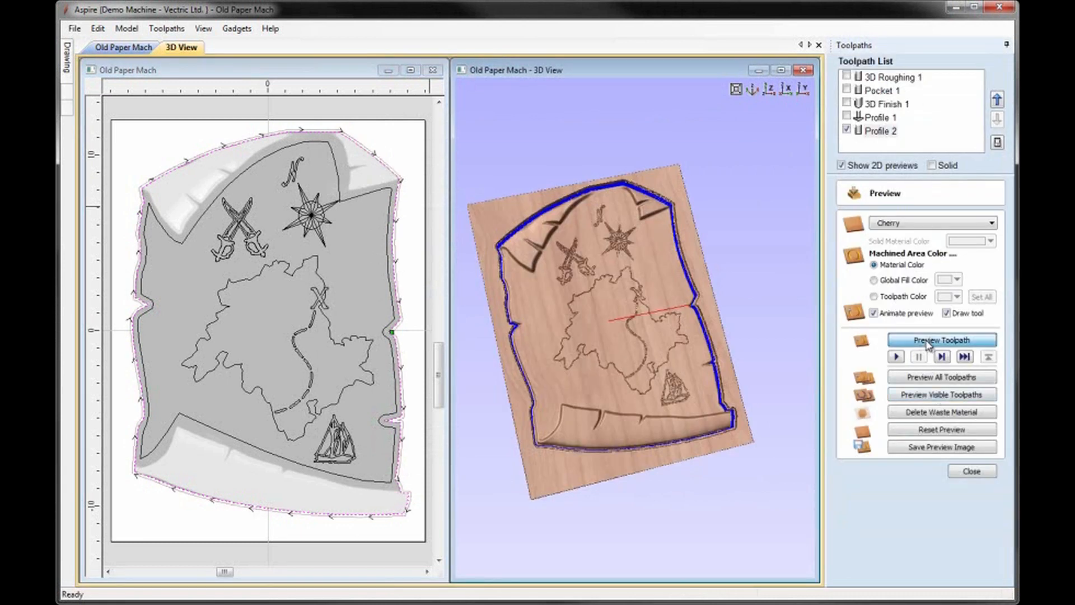
click(910, 413)
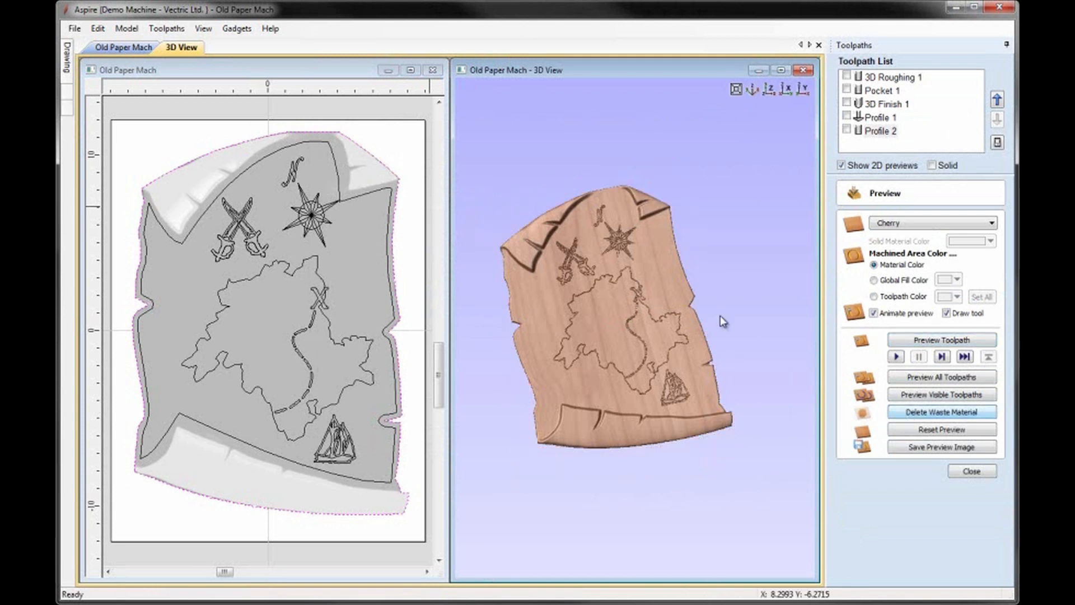
click(781, 70)
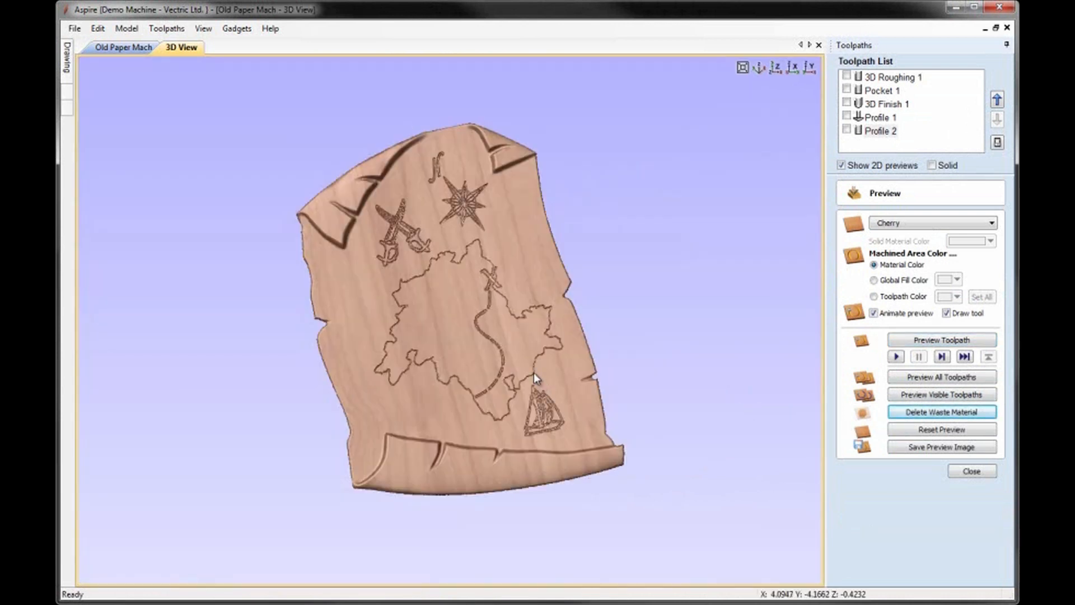
scroll(533, 369, up, 2)
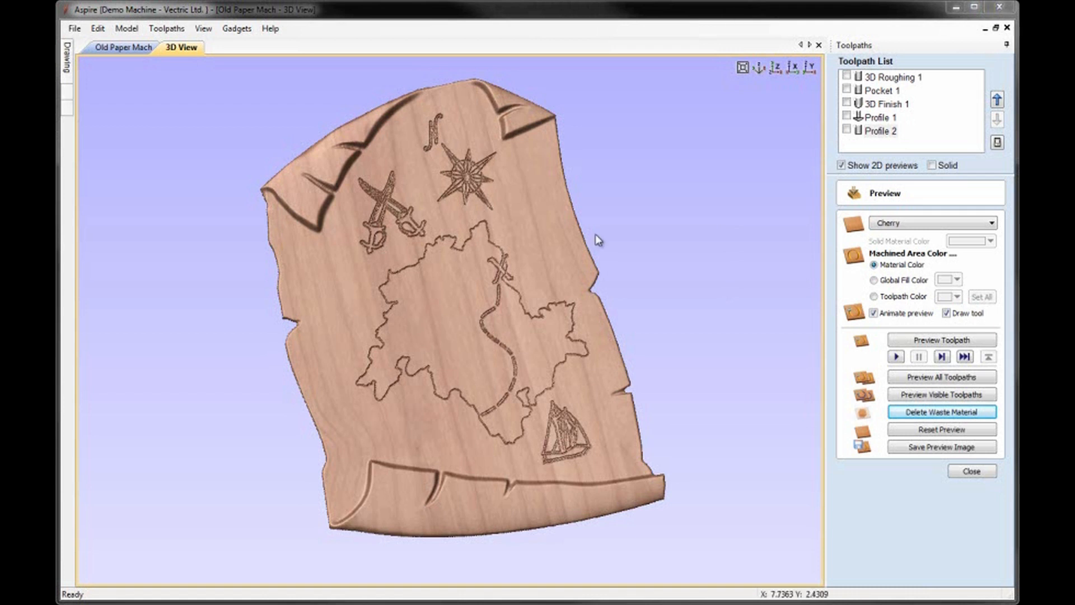
scroll(453, 170, up, 4)
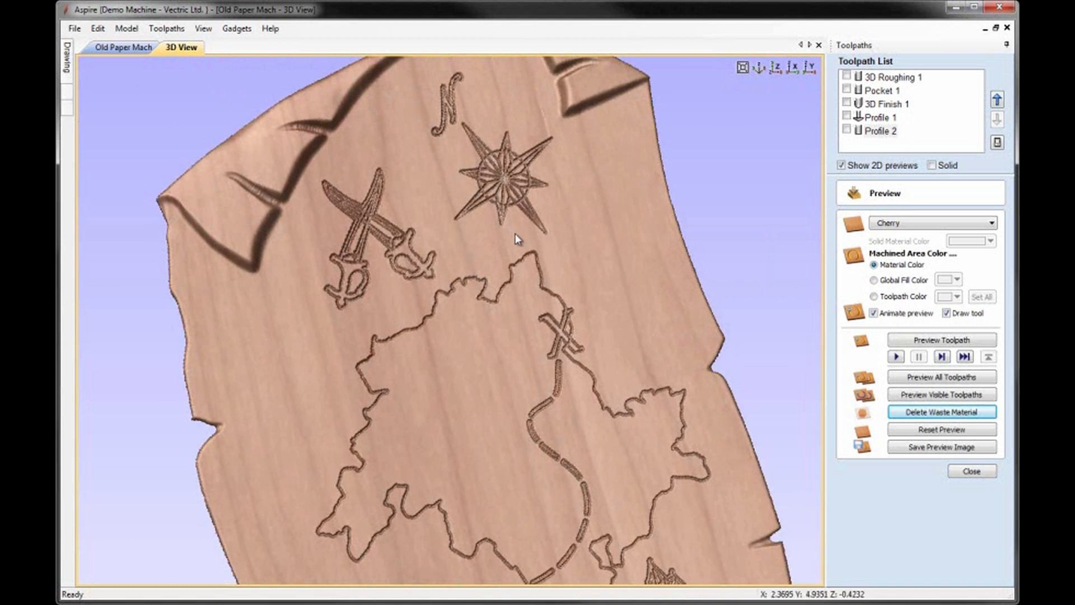
Step: Set the preview simulation quality to Best Quality and bring the whole material block into view
click(167, 29)
mouse_move(204, 90)
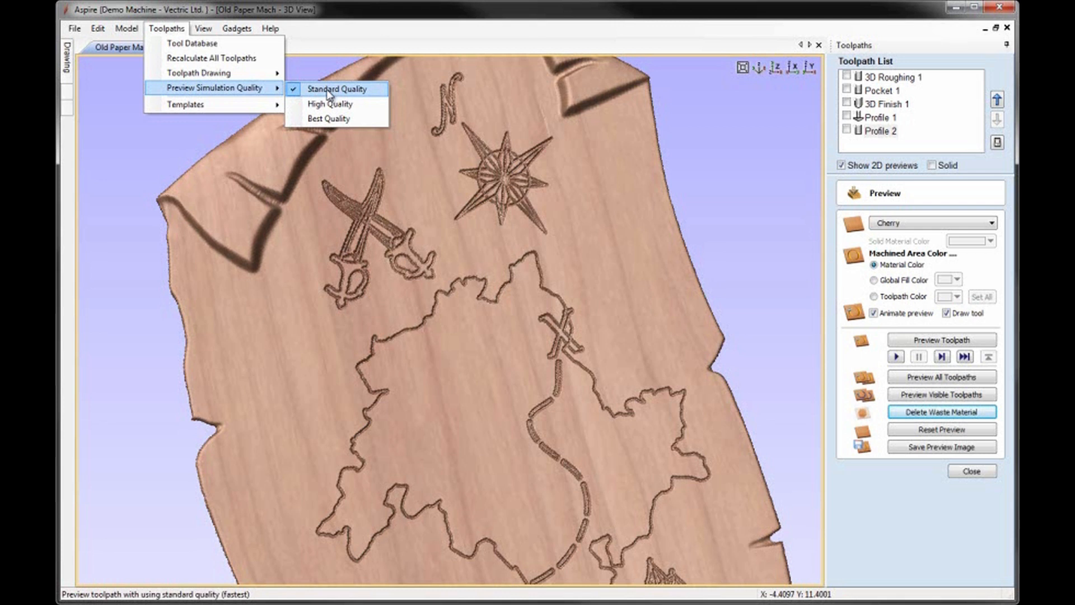
click(325, 115)
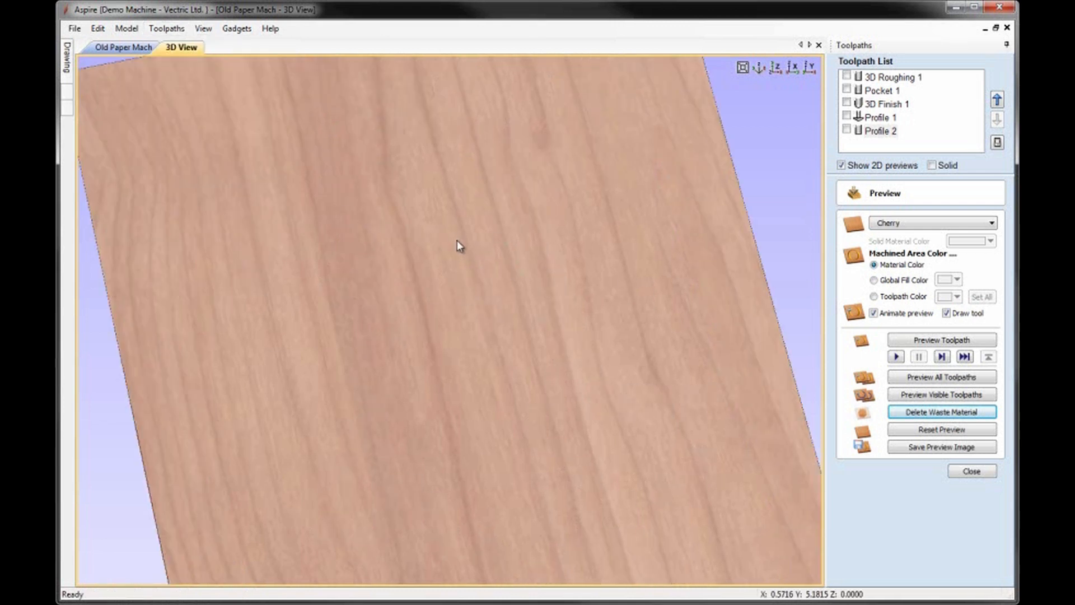
scroll(457, 241, down, 3)
scroll(453, 256, down, 3)
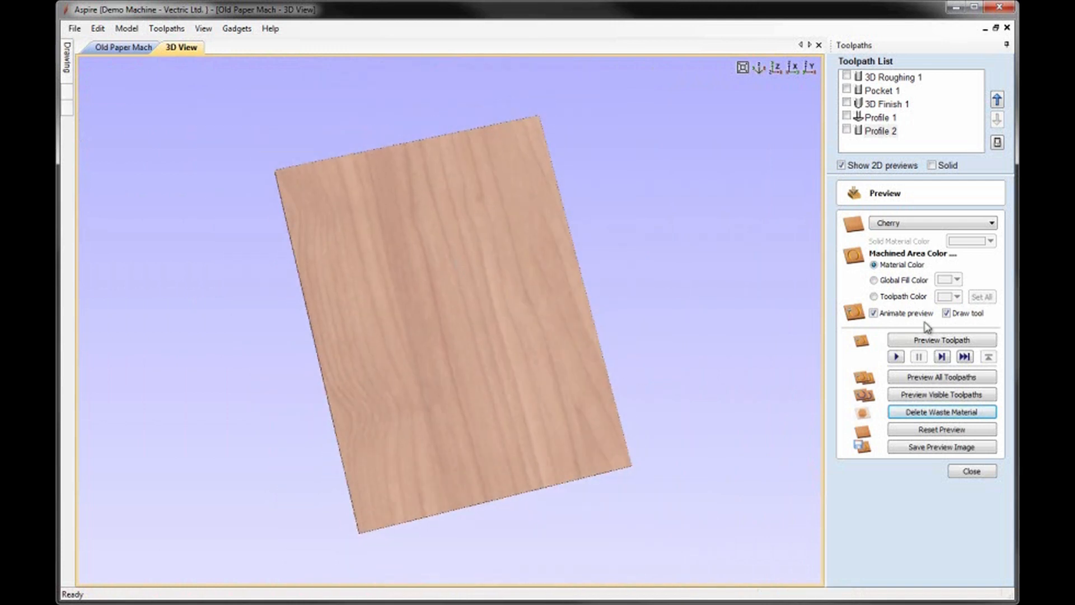
Step: Turn off preview animation, simulate all toolpaths and delete the waste material around the parchment
click(873, 314)
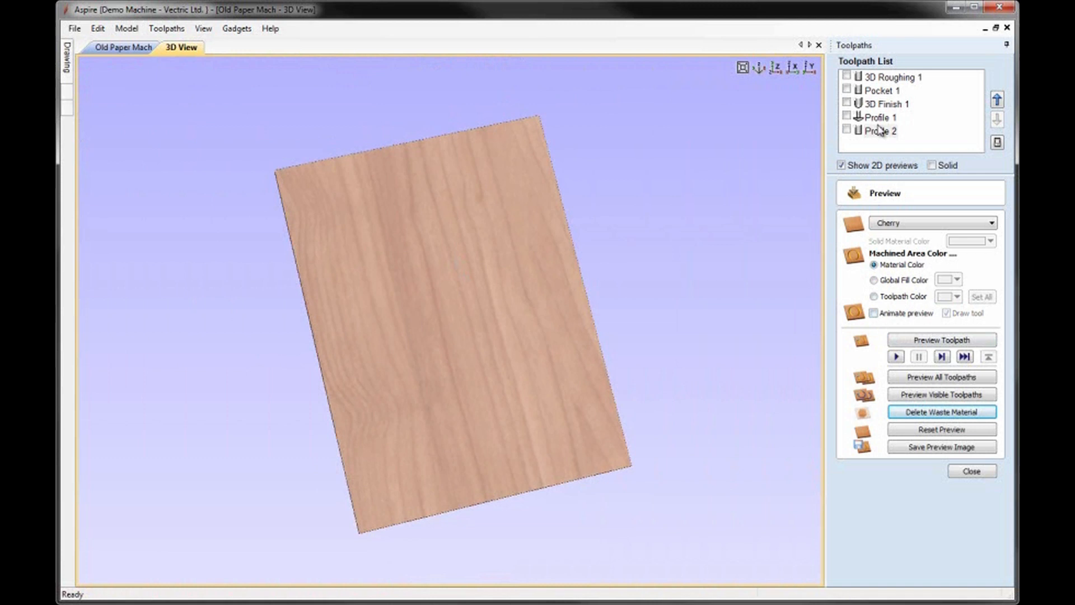
click(938, 378)
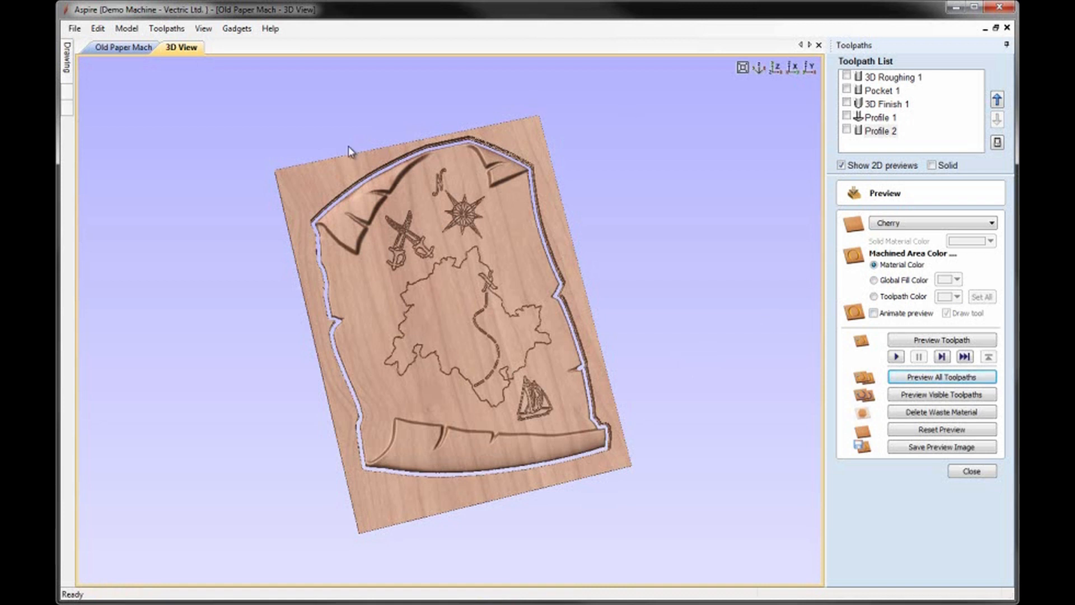
click(930, 418)
scroll(432, 277, up, 6)
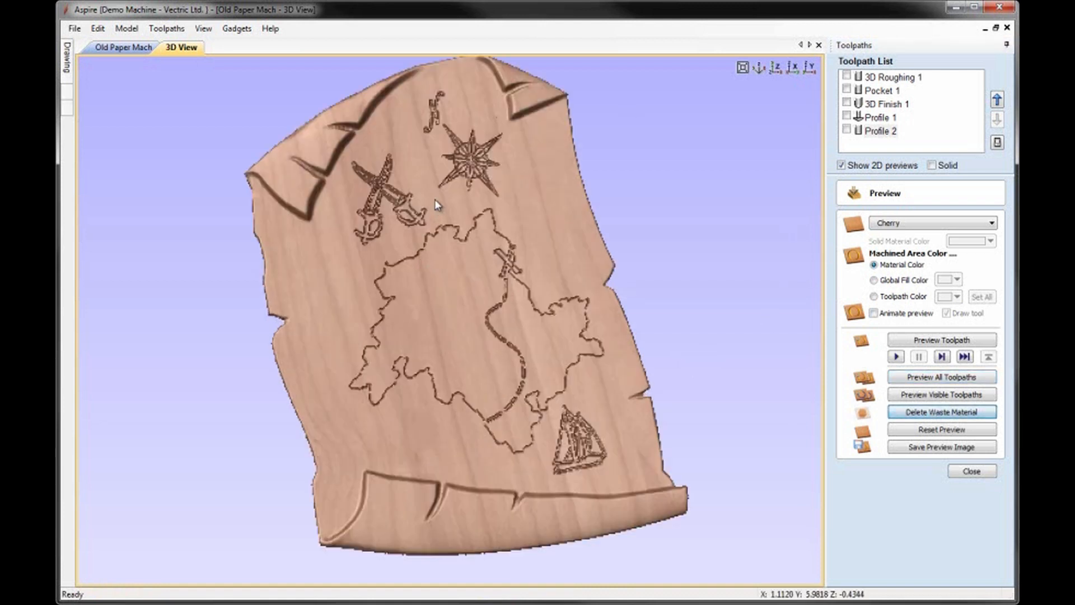
scroll(487, 231, down, 5)
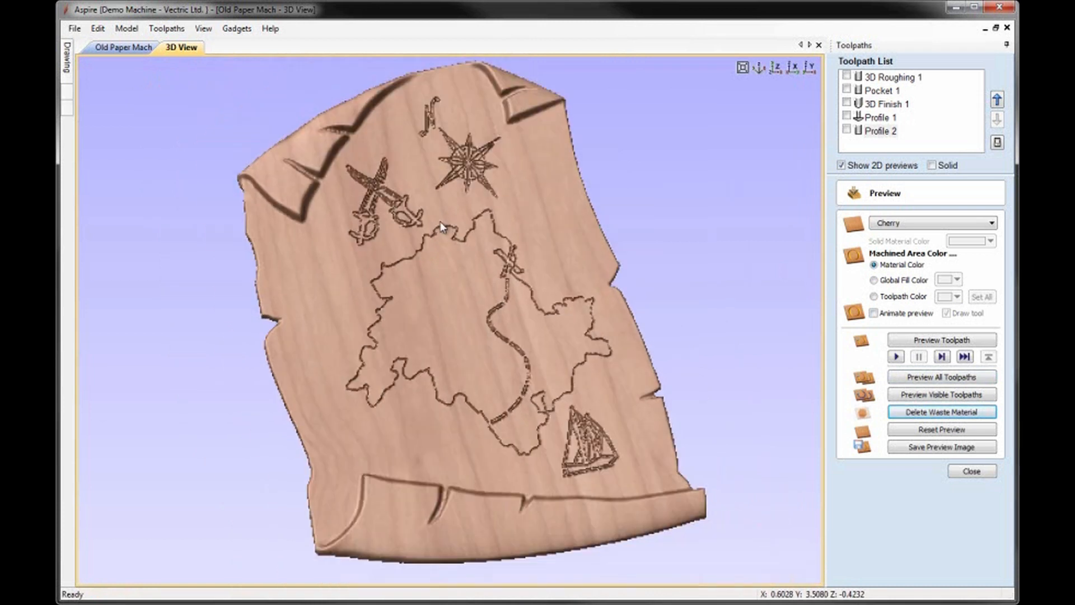
drag(483, 237, 418, 240)
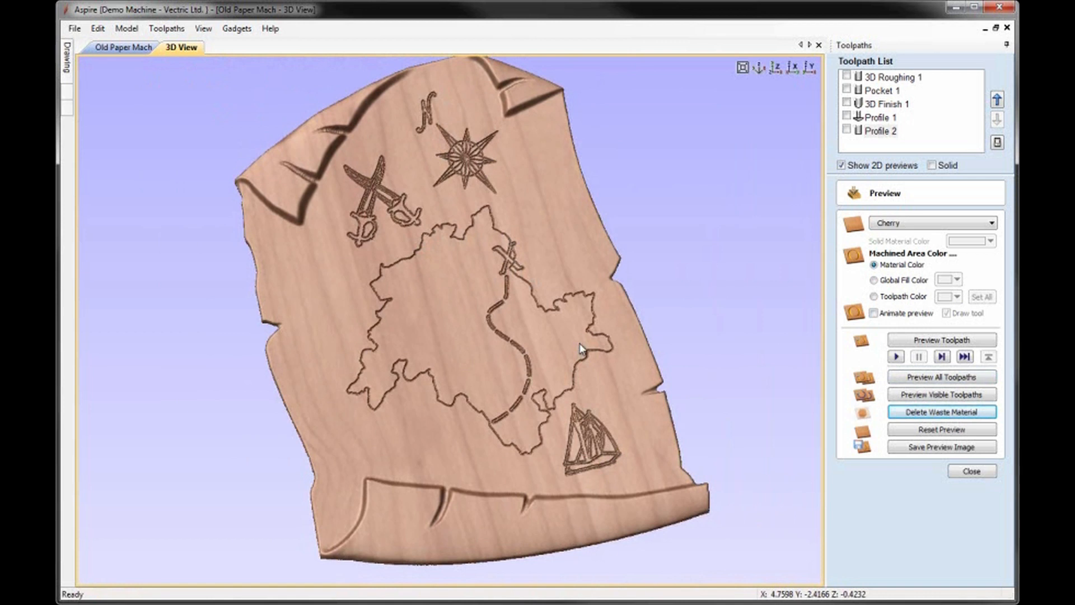
right_drag(552, 275, 552, 290)
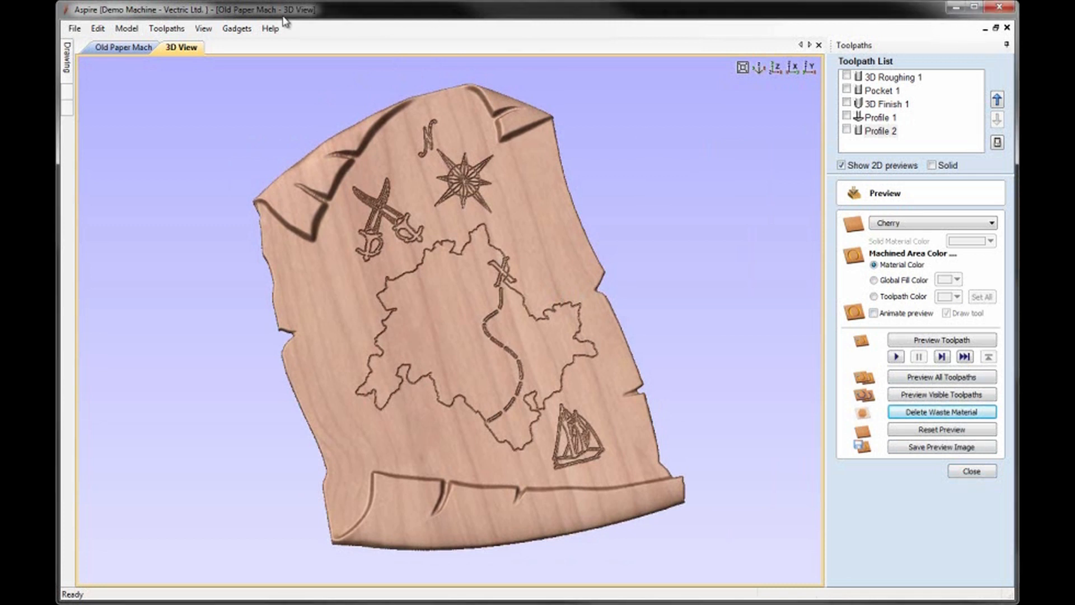
Step: Save a new copy of the project in the Parchment folder, appending "TP" to the file name Old Paper Mach
click(73, 31)
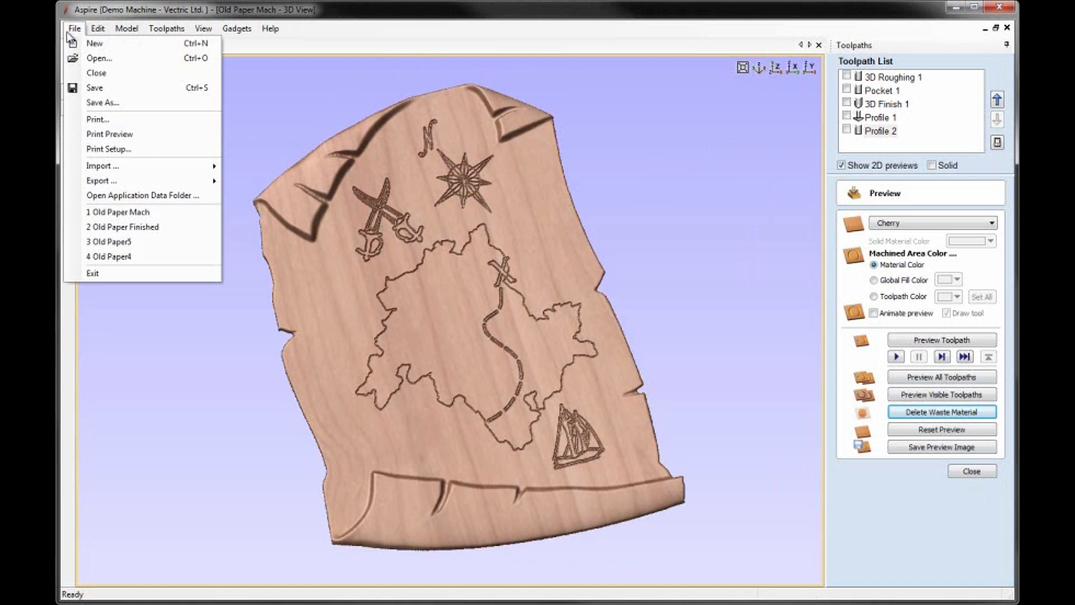
click(113, 103)
click(549, 410)
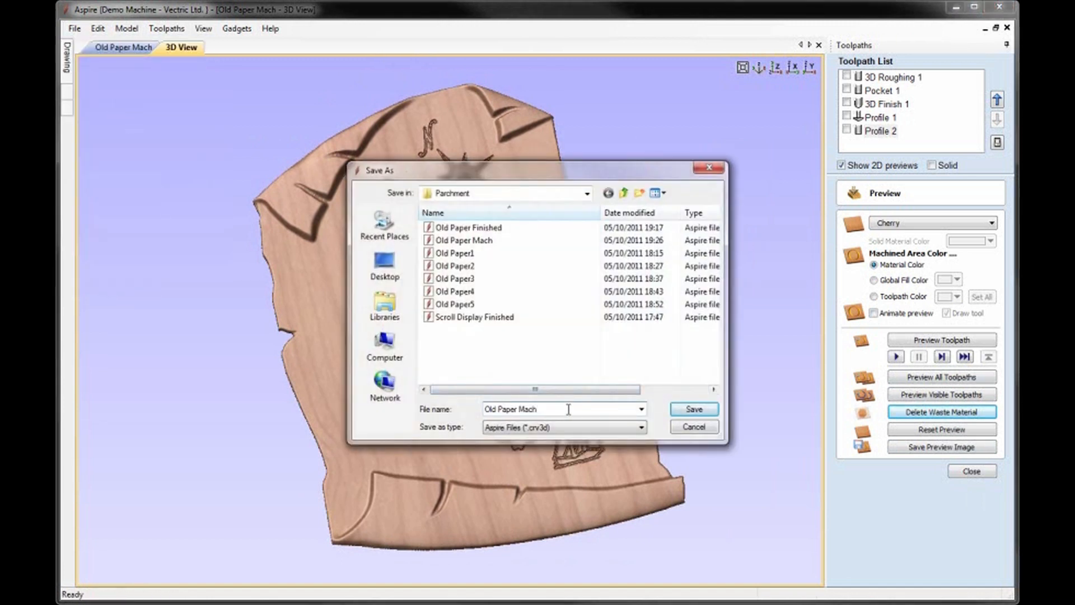
text(TP)
click(695, 410)
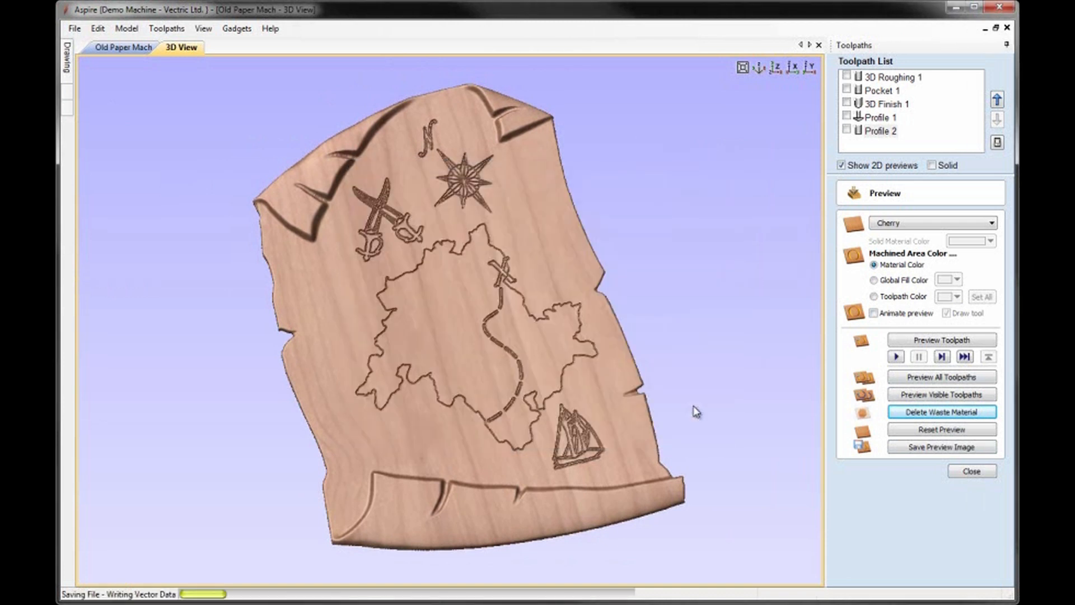